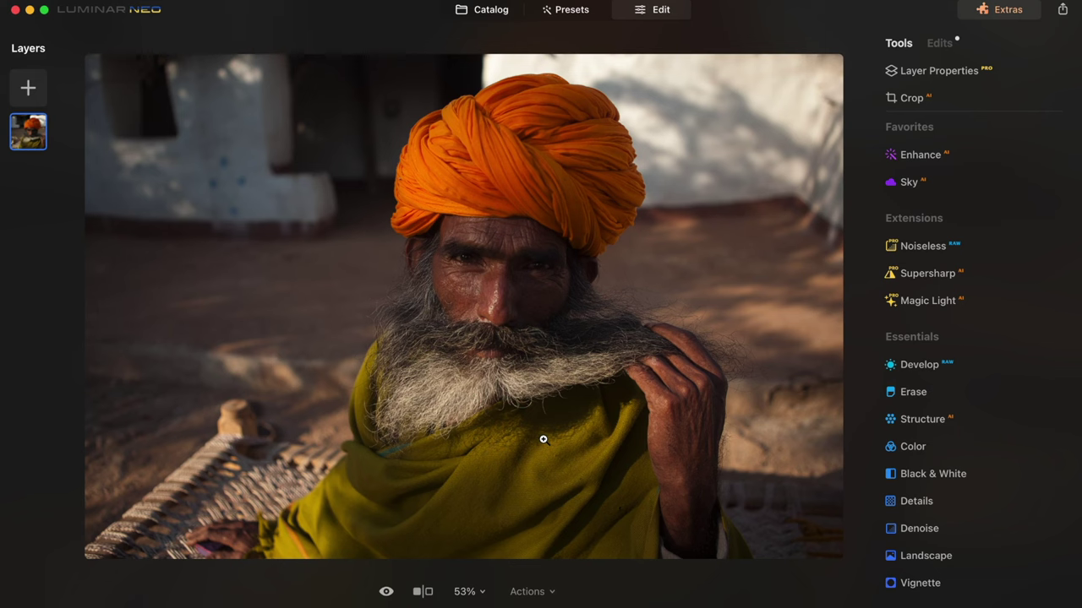
# Enhance the turbaned man's portrait with an Accent AI value of 58
pyautogui.click(919, 158)
pyautogui.moveTo(842, 202); pyautogui.dragTo(992, 247)
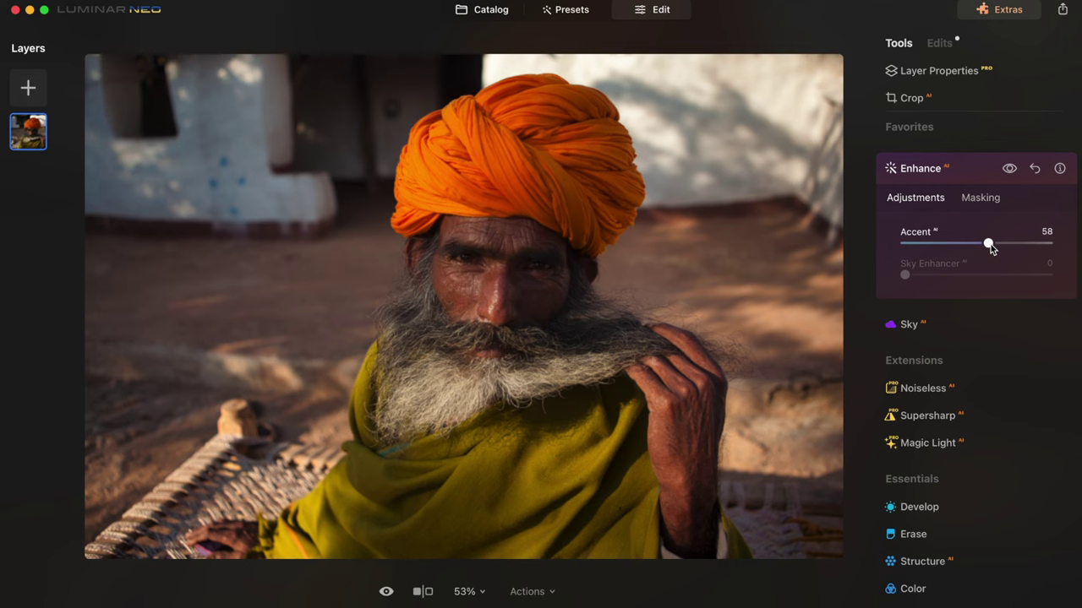
# Develop the turbaned man's portrait with Exposure at -0.37 and Smart Contrast at 34
pyautogui.scroll(-5, 986, 311)
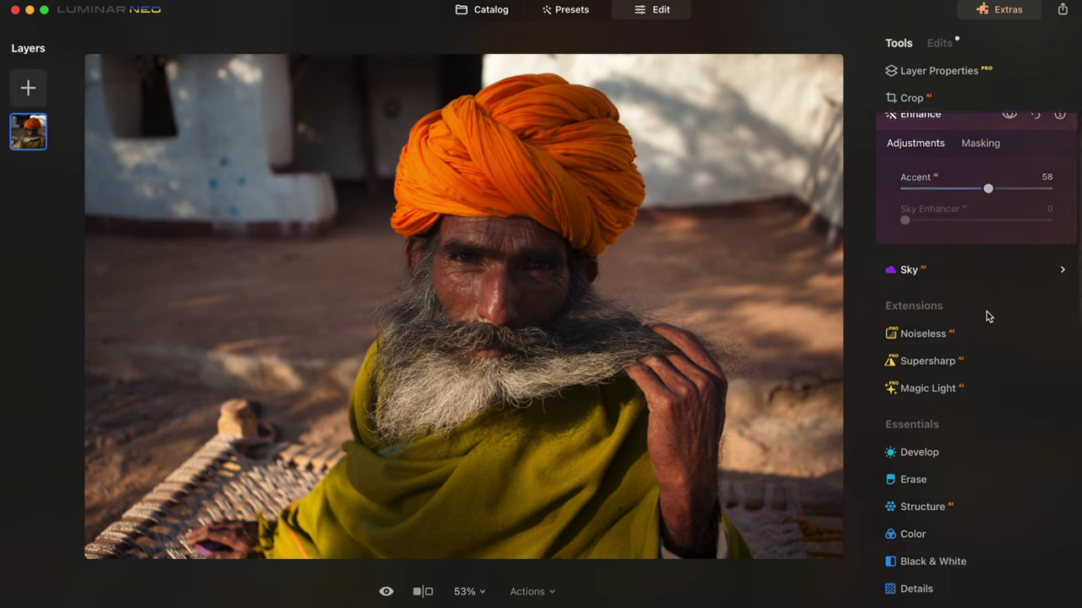
pyautogui.click(940, 317)
pyautogui.scroll(-8, 898, 179)
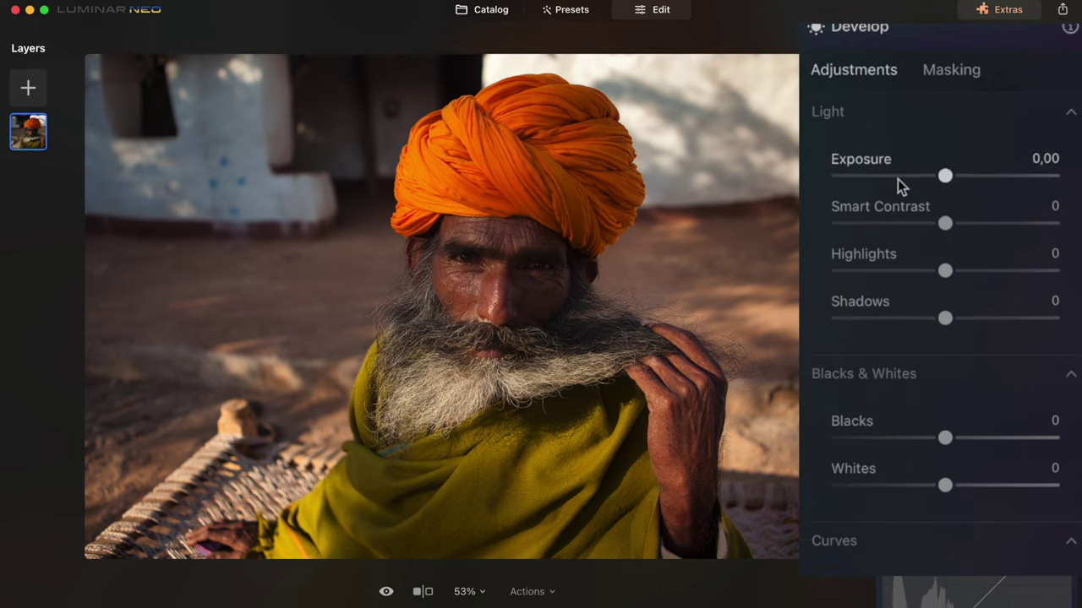
pyautogui.scroll(-10, 897, 179)
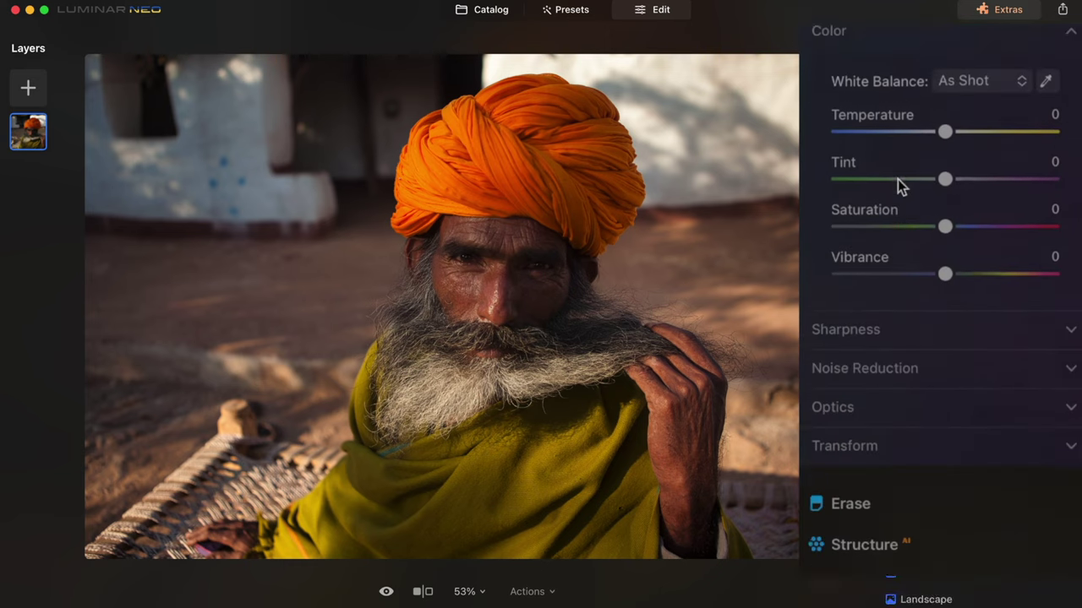
pyautogui.scroll(5, 917, 279)
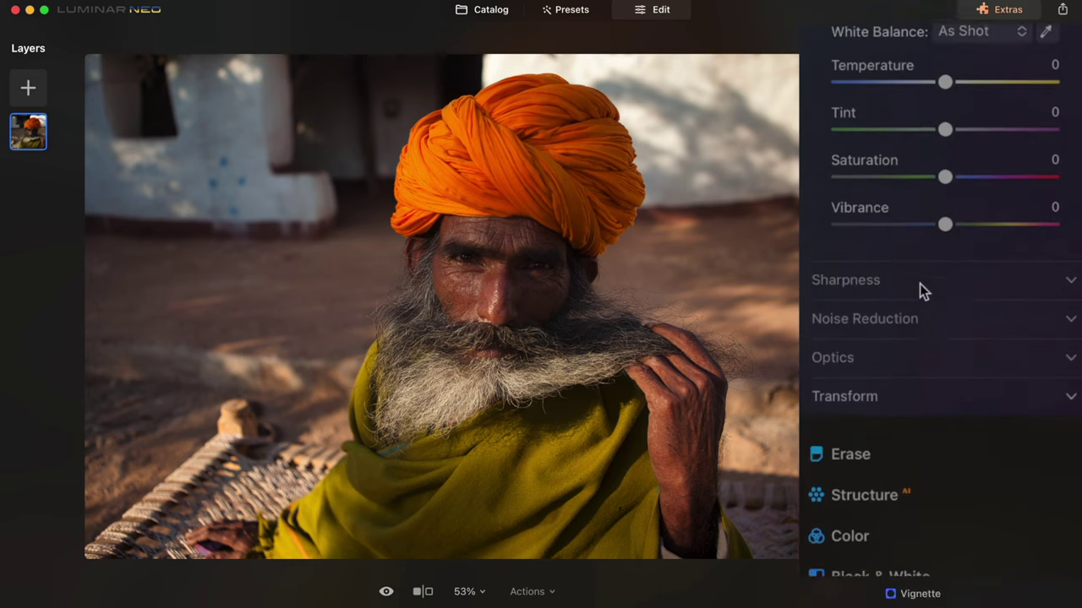
pyautogui.scroll(10, 959, 294)
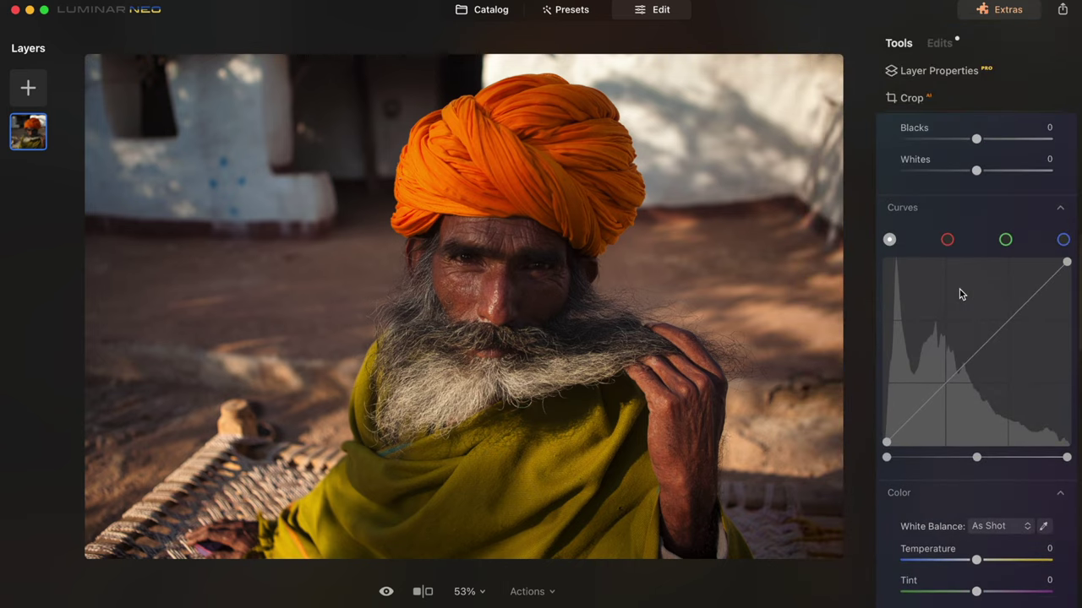
pyautogui.moveTo(976, 321); pyautogui.dragTo(970, 327)
pyautogui.moveTo(969, 228); pyautogui.dragTo(965, 229)
pyautogui.moveTo(933, 193); pyautogui.dragTo(941, 193)
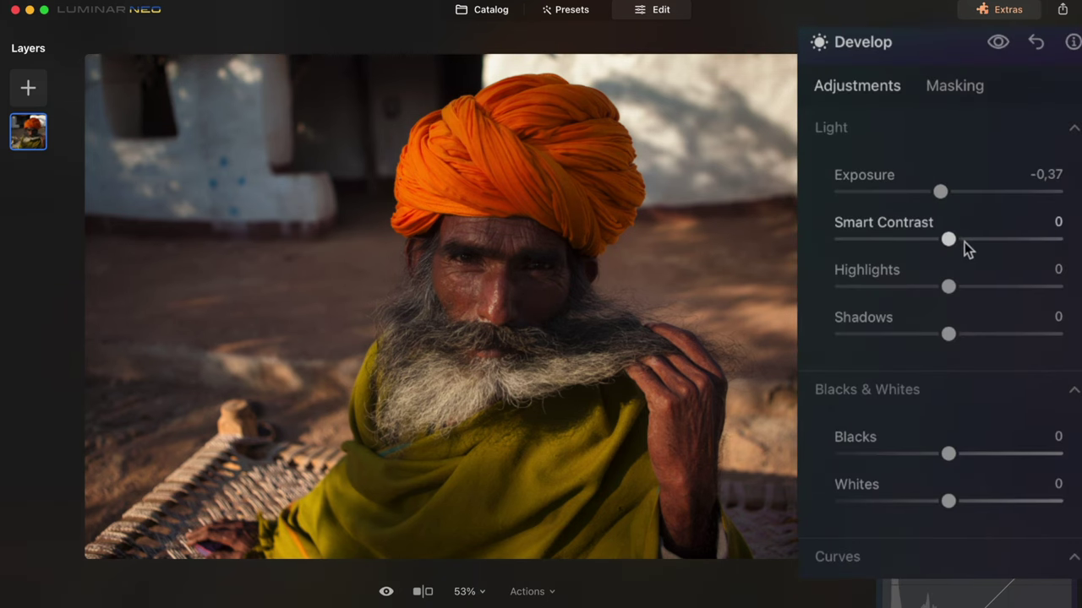
pyautogui.moveTo(968, 243); pyautogui.dragTo(985, 245)
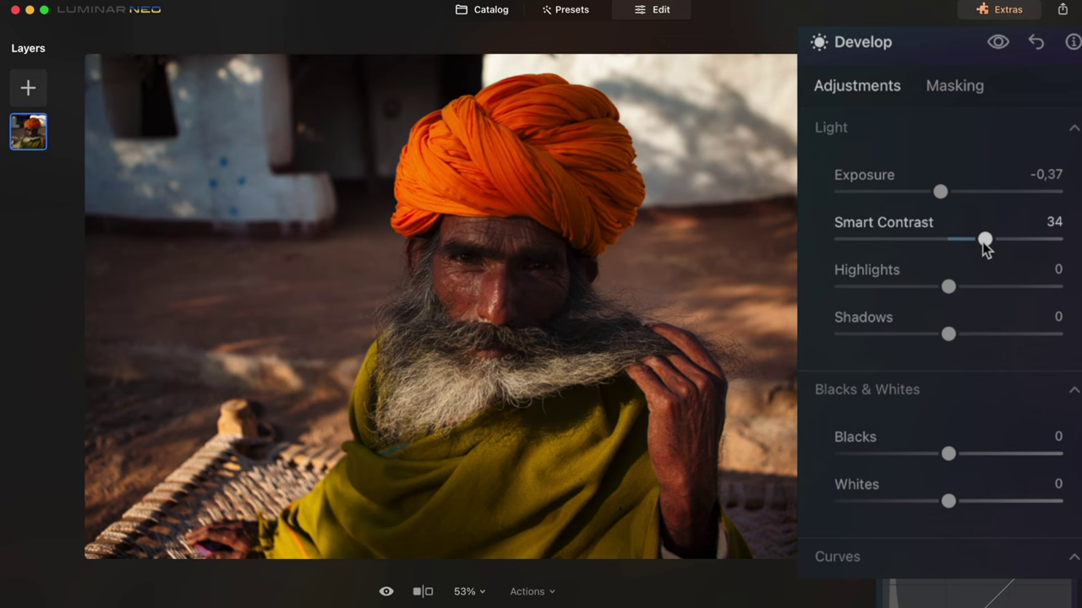
# Relight the portrait with Brightness Near at 44 and Brightness Far at -13
pyautogui.scroll(-10, 999, 262)
pyautogui.scroll(-5, 999, 267)
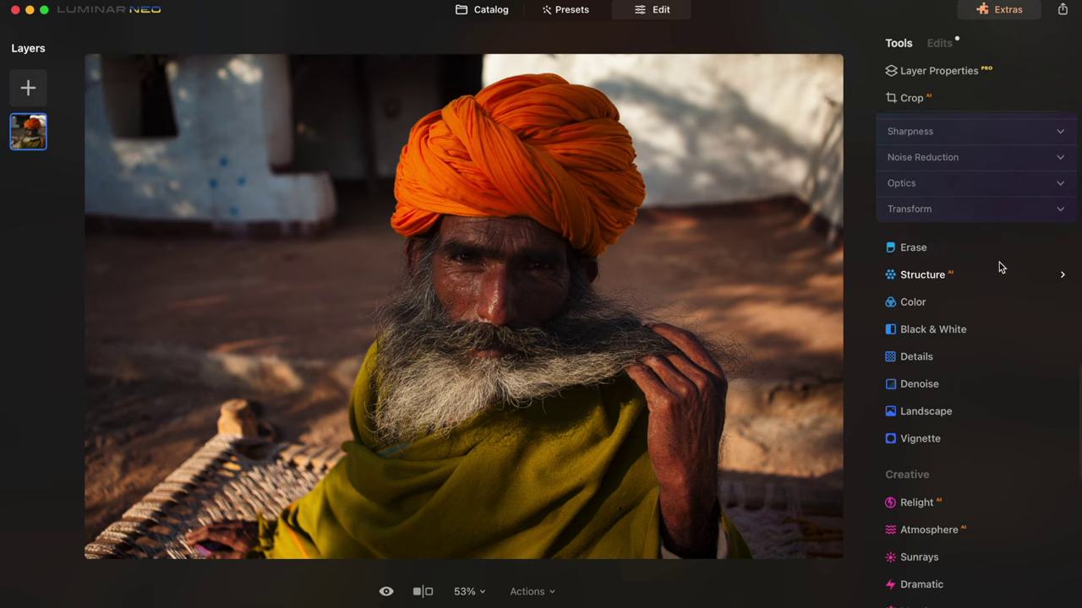
pyautogui.scroll(-7, 999, 267)
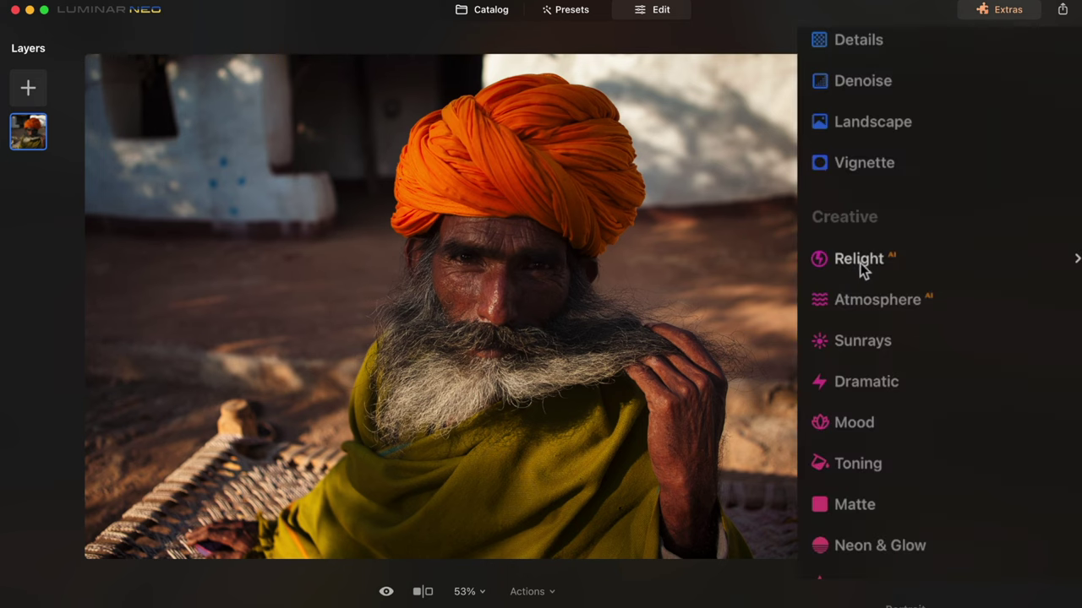
pyautogui.click(862, 261)
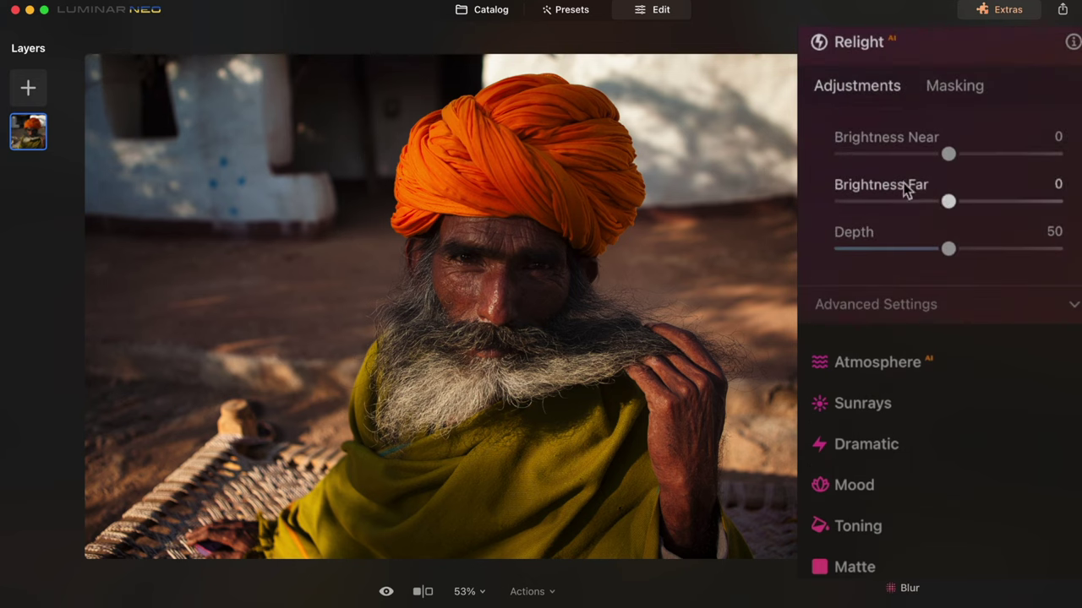
pyautogui.moveTo(948, 160); pyautogui.dragTo(993, 154)
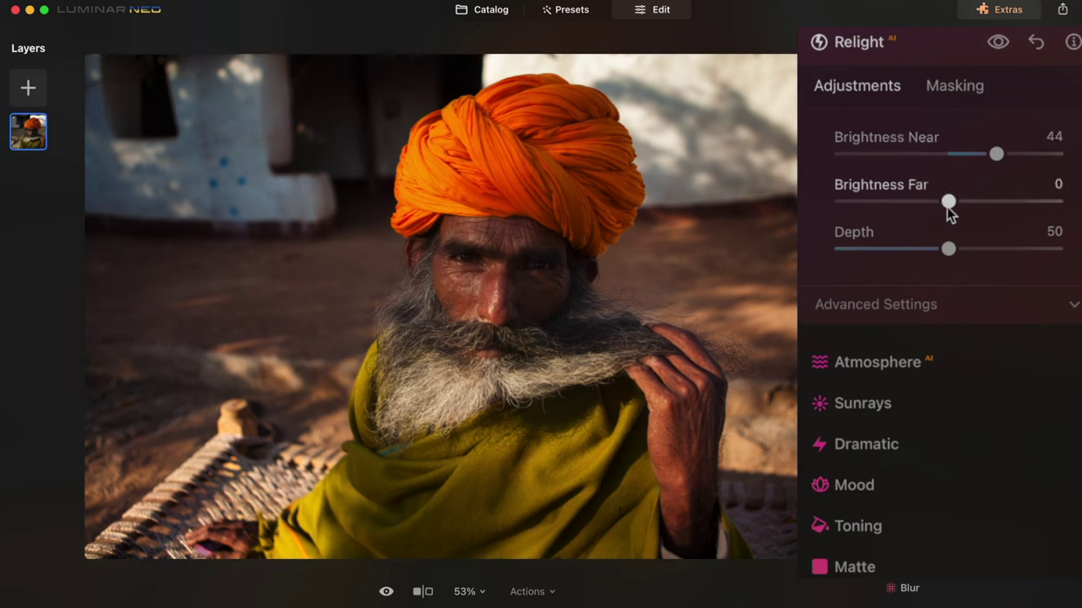
pyautogui.moveTo(949, 204); pyautogui.dragTo(968, 237)
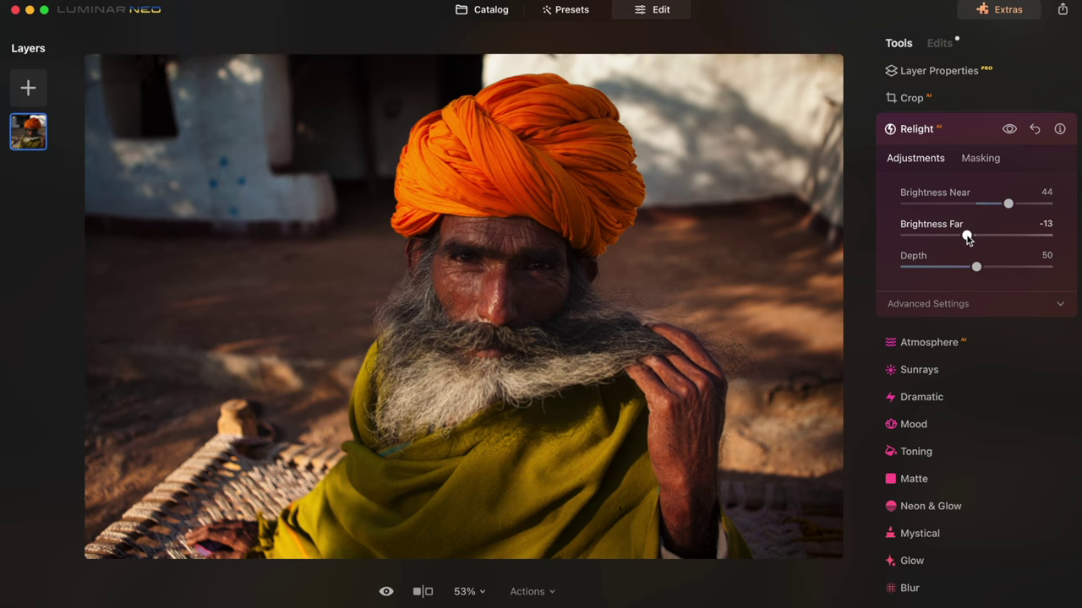
# Brighten the turbaned man's face with a Face AI Face Light value of 19
pyautogui.scroll(-5, 1009, 316)
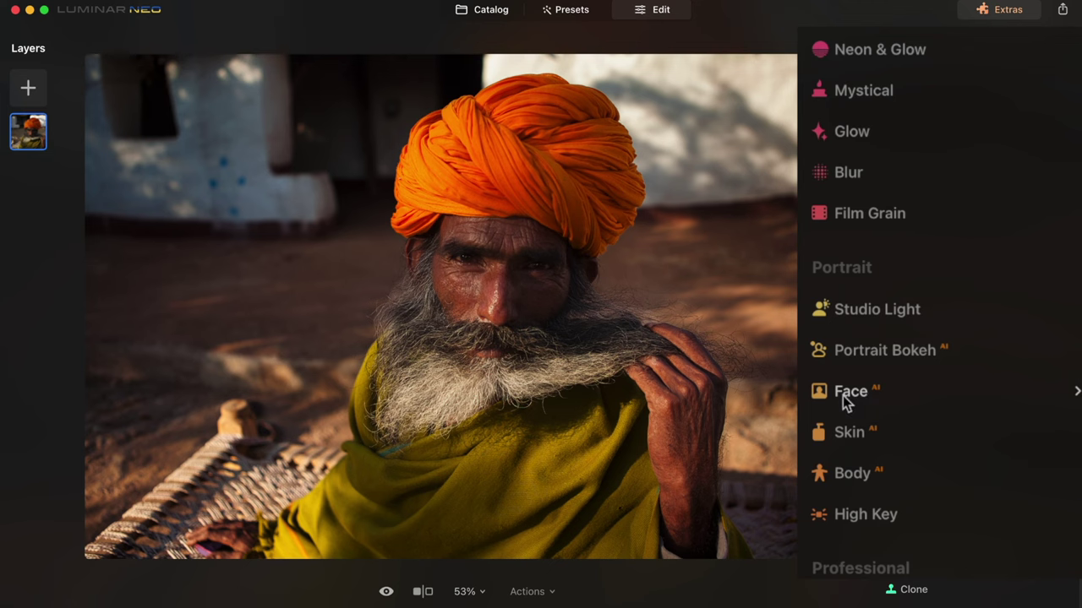
pyautogui.click(842, 395)
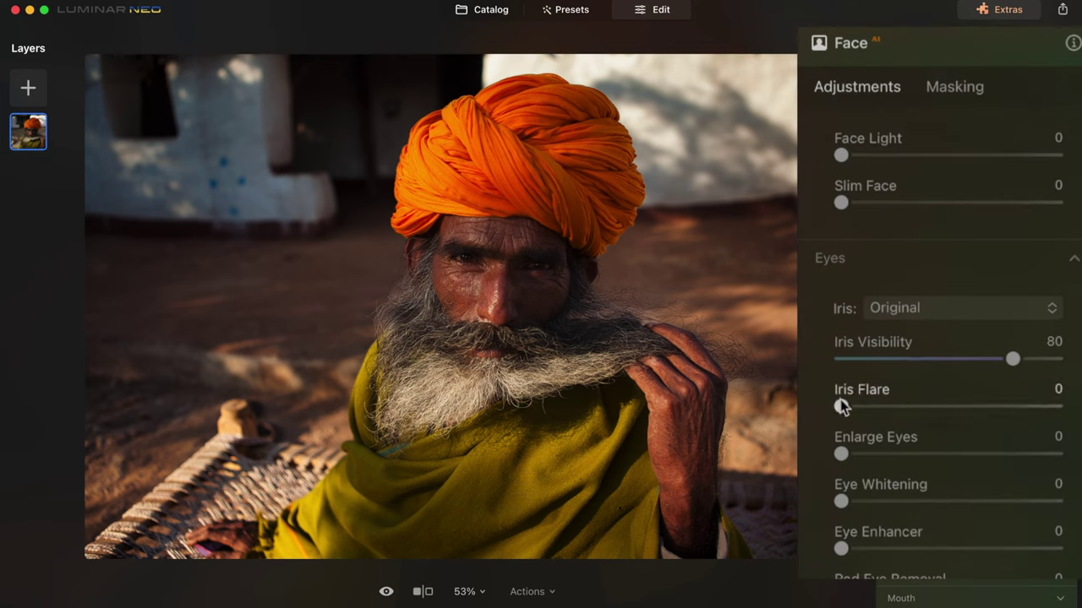
pyautogui.moveTo(841, 201)
pyautogui.mouseDown()
pyautogui.moveTo(988, 214)
pyautogui.moveTo(832, 211)
pyautogui.mouseUp()
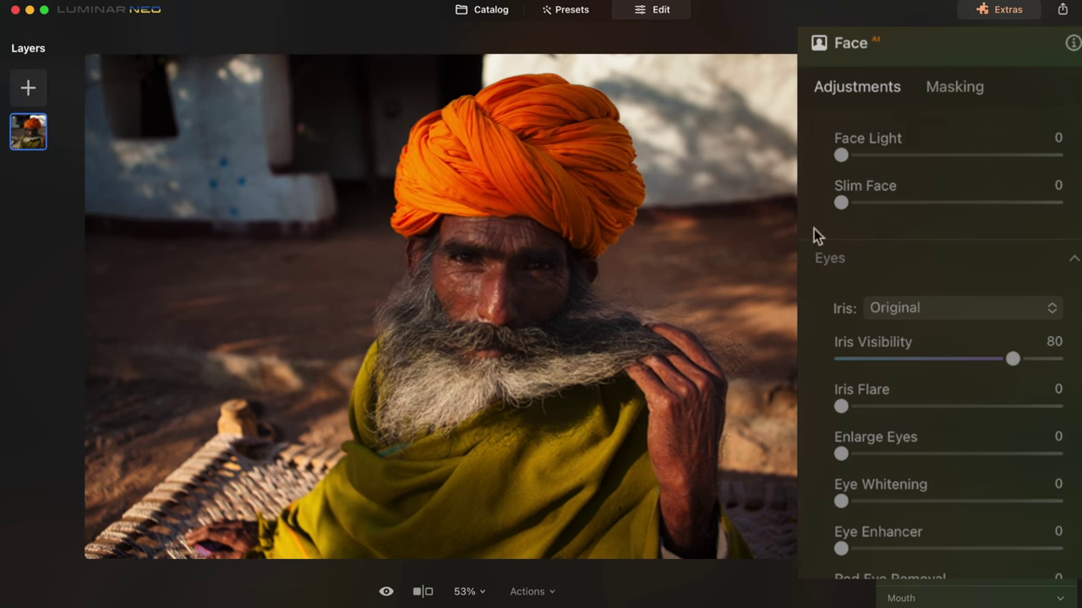
pyautogui.moveTo(839, 454); pyautogui.dragTo(807, 471)
pyautogui.moveTo(844, 155); pyautogui.dragTo(935, 207)
# Accentuate the man's eyes with Iris Flare at 80, Eye Whitening at 54 and Eye Enhancer at 54
pyautogui.doubleClick(518, 265)
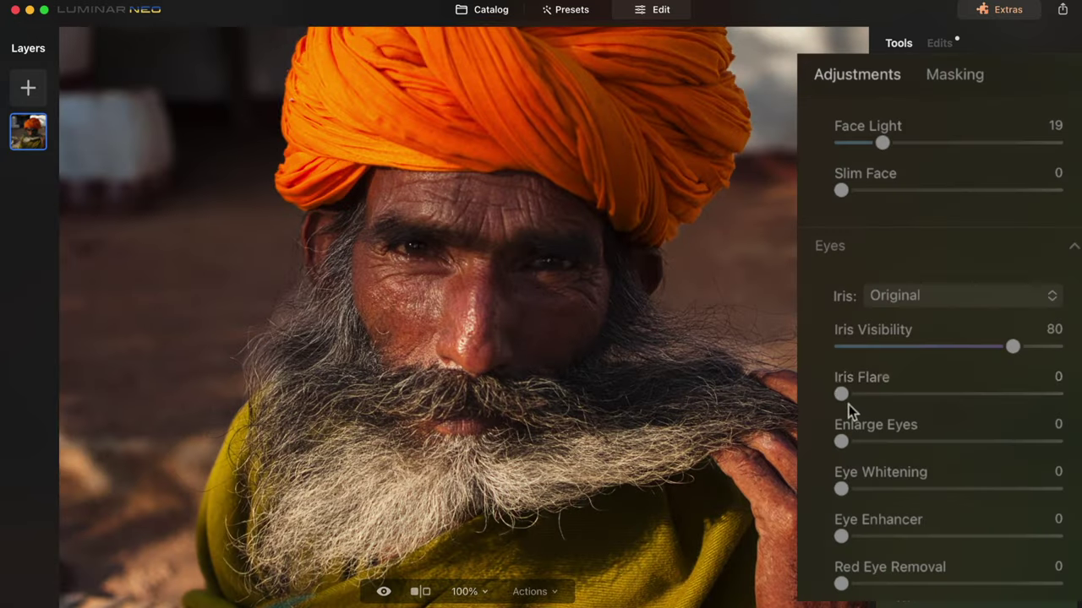
pyautogui.moveTo(906, 373); pyautogui.dragTo(1007, 377)
pyautogui.scroll(-3, 479, 251)
pyautogui.scroll(3, 488, 248)
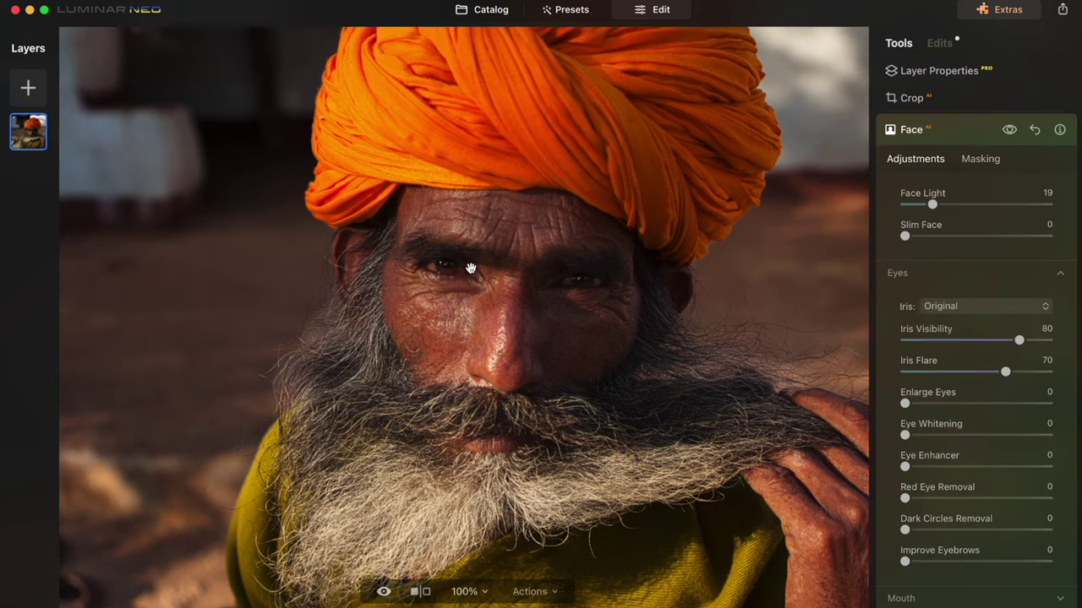
pyautogui.scroll(5, 475, 268)
pyautogui.moveTo(993, 401); pyautogui.dragTo(1014, 406)
pyautogui.moveTo(852, 492); pyautogui.dragTo(958, 491)
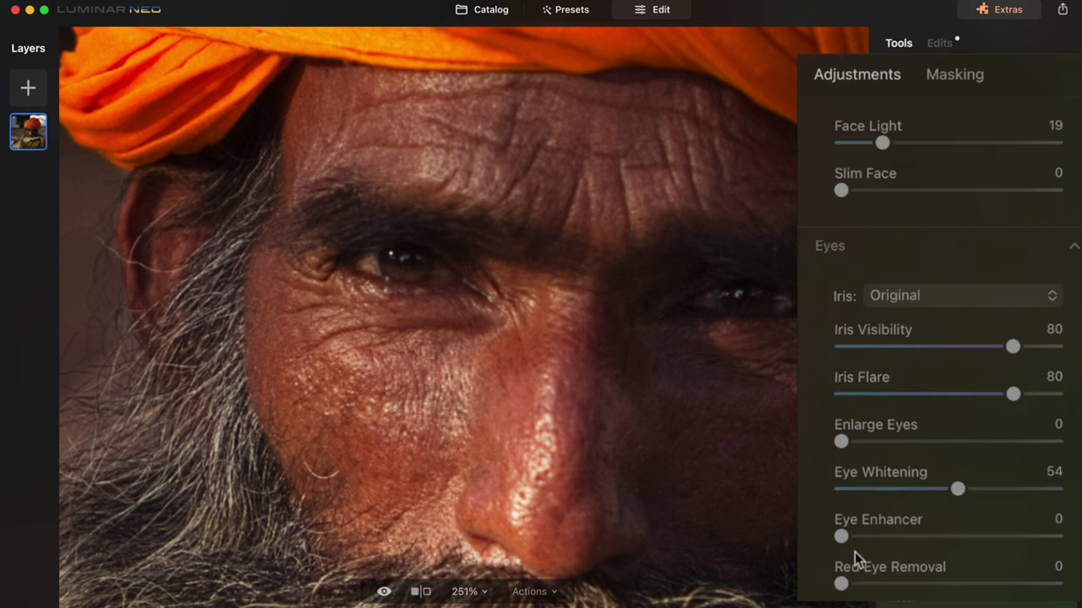
pyautogui.moveTo(910, 536); pyautogui.dragTo(963, 553)
# Compare the whole portrait with and without the Face adjustments, and the original with the fully edited version
pyautogui.press('super+0')
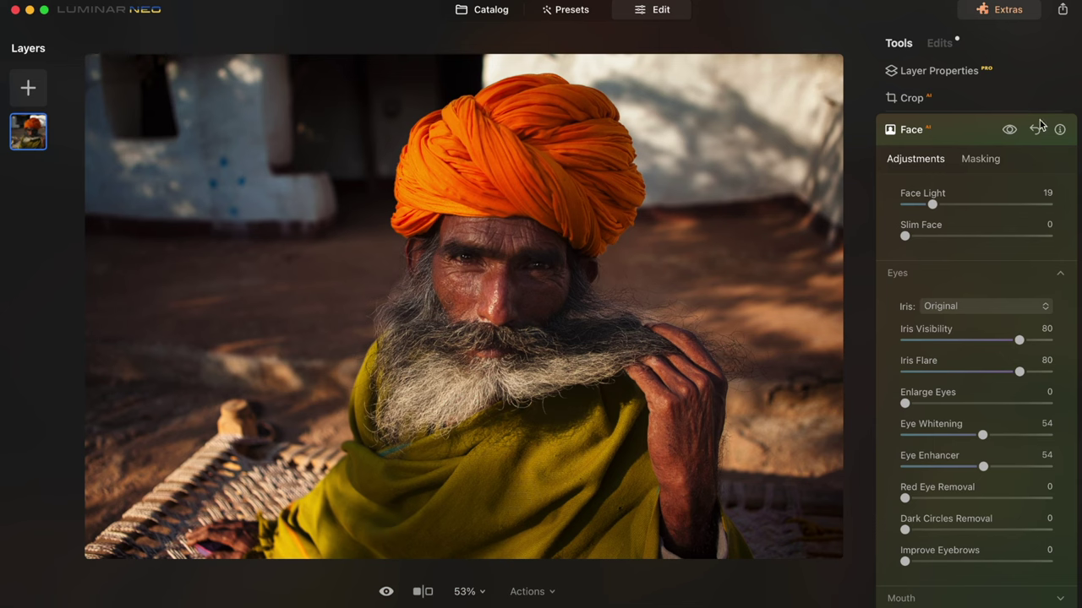
pyautogui.click(1009, 130)
pyautogui.click(1009, 130)
pyautogui.click(387, 593)
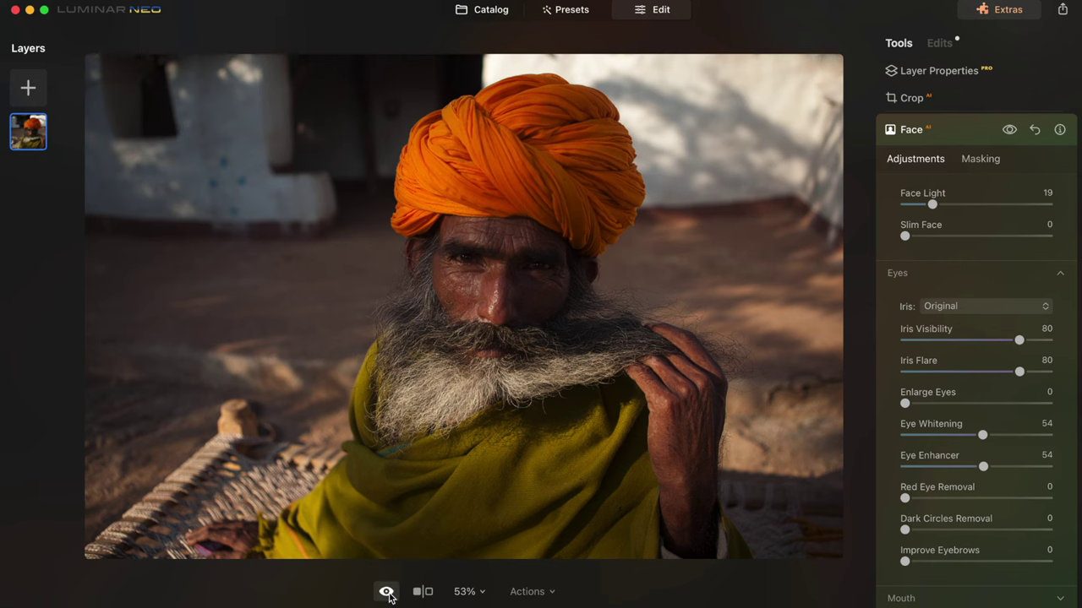
pyautogui.click(387, 593)
pyautogui.click(387, 593)
pyautogui.click(387, 593)
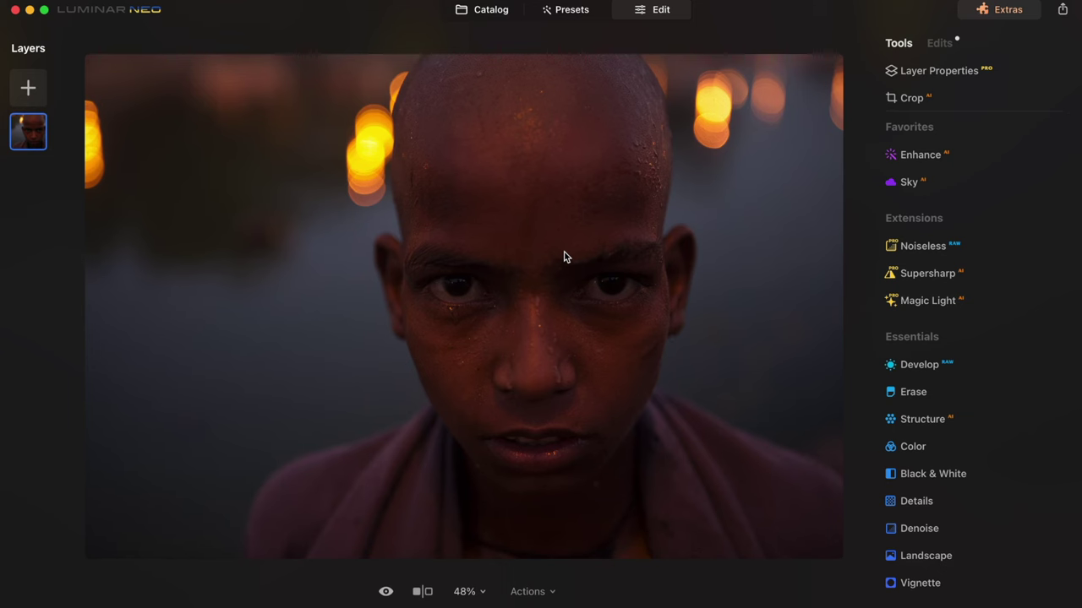
# Enhance the portrait of the shaven-headed boy with an Accent AI value of 52
pyautogui.click(920, 159)
pyautogui.moveTo(846, 211); pyautogui.dragTo(963, 212)
# Develop the boy's portrait with Exposure at 0.16 and Smart Contrast at 49
pyautogui.scroll(-3, 913, 406)
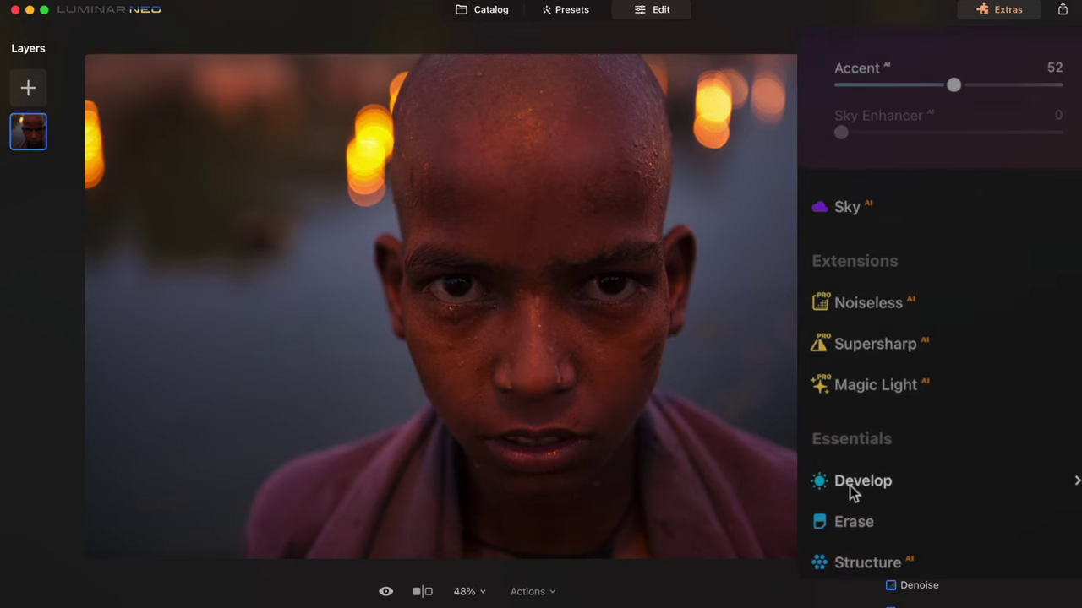
pyautogui.click(864, 483)
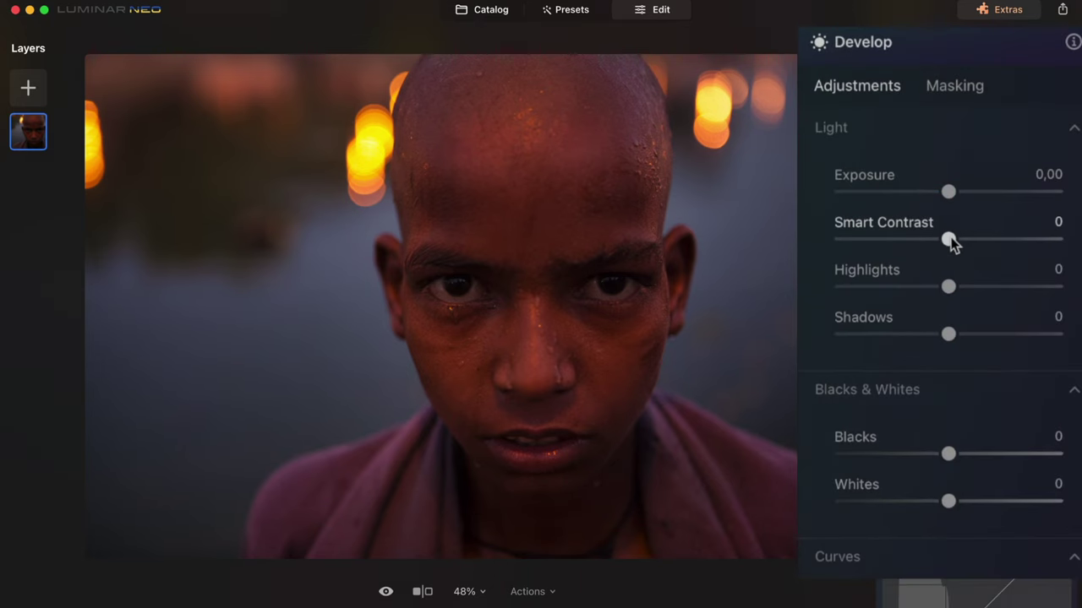
pyautogui.moveTo(946, 191); pyautogui.dragTo(952, 193)
pyautogui.moveTo(950, 241); pyautogui.dragTo(1007, 254)
pyautogui.scroll(-4, 1012, 268)
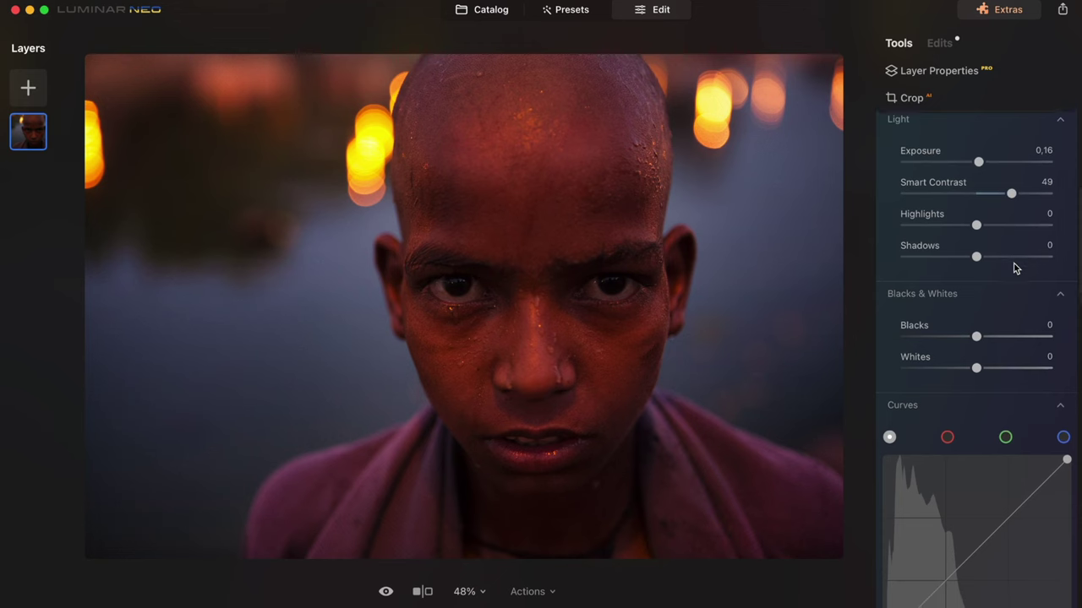
pyautogui.moveTo(975, 288)
pyautogui.mouseDown()
pyautogui.moveTo(964, 280)
pyautogui.moveTo(975, 282)
pyautogui.mouseUp()
# Cool the boy's portrait by setting the white balance Temperature to -44
pyautogui.scroll(-5, 975, 282)
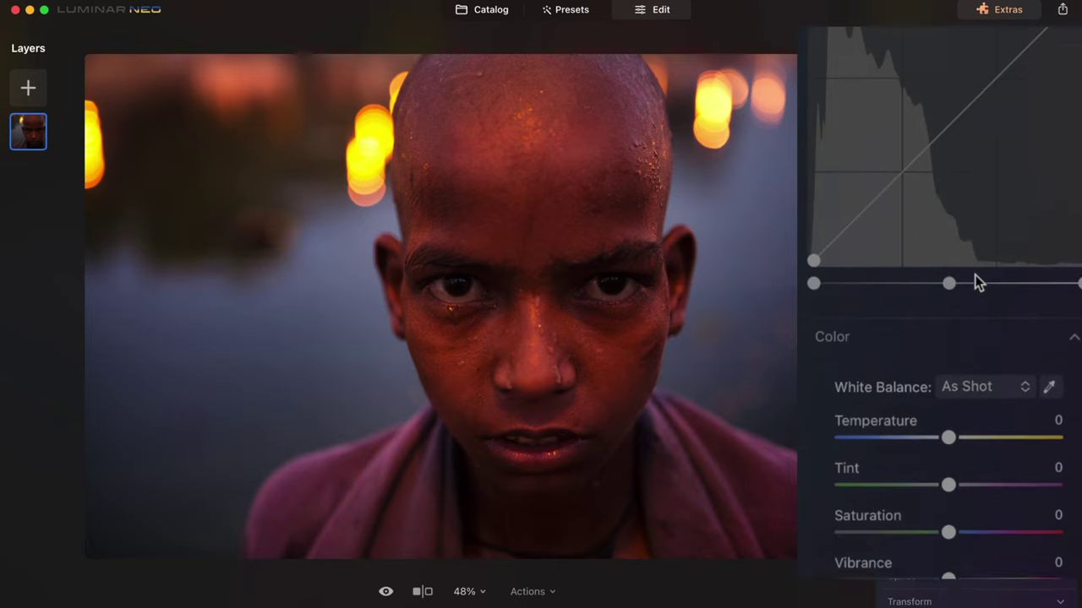
pyautogui.moveTo(978, 377); pyautogui.dragTo(950, 376)
pyautogui.moveTo(910, 414); pyautogui.dragTo(901, 414)
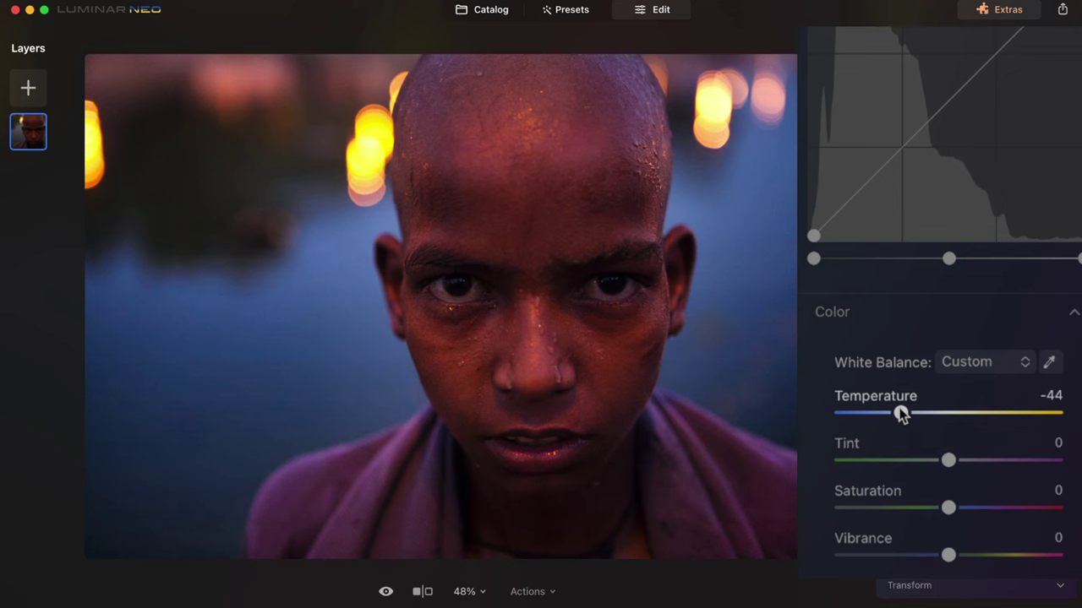
# Brighten the boy's face with a Face AI Face Light value of 11
pyautogui.scroll(-15, 945, 377)
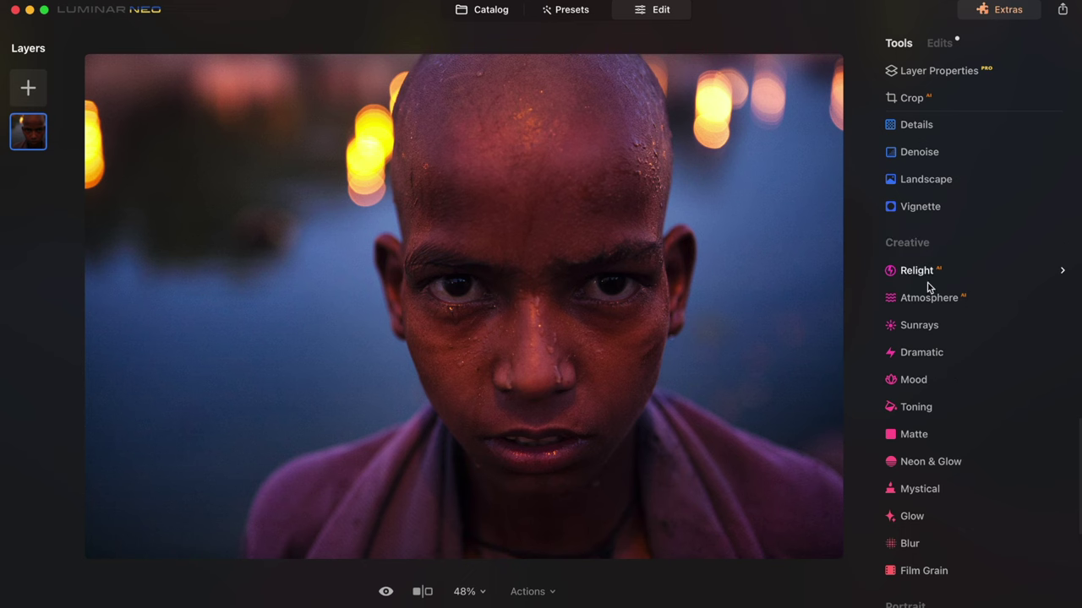
pyautogui.scroll(-2, 956, 360)
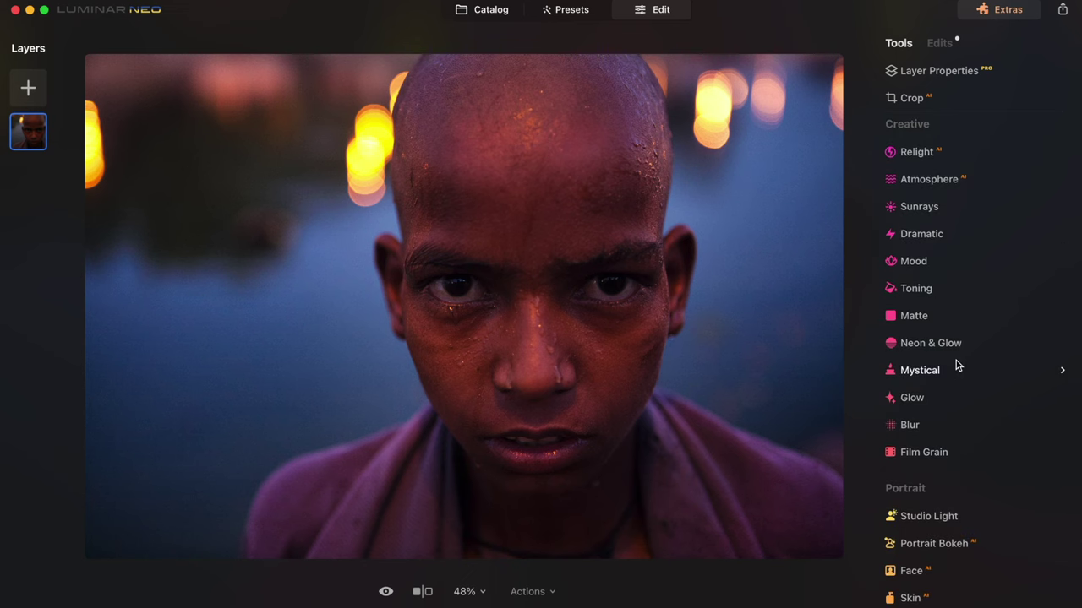
pyautogui.scroll(-2, 956, 360)
pyautogui.click(846, 504)
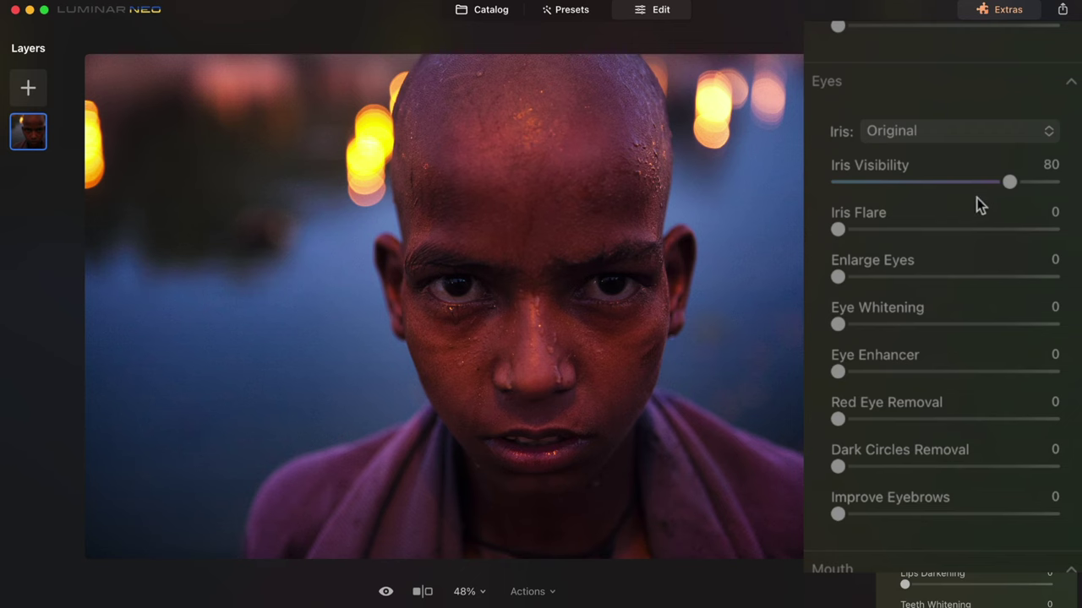
pyautogui.scroll(3, 972, 198)
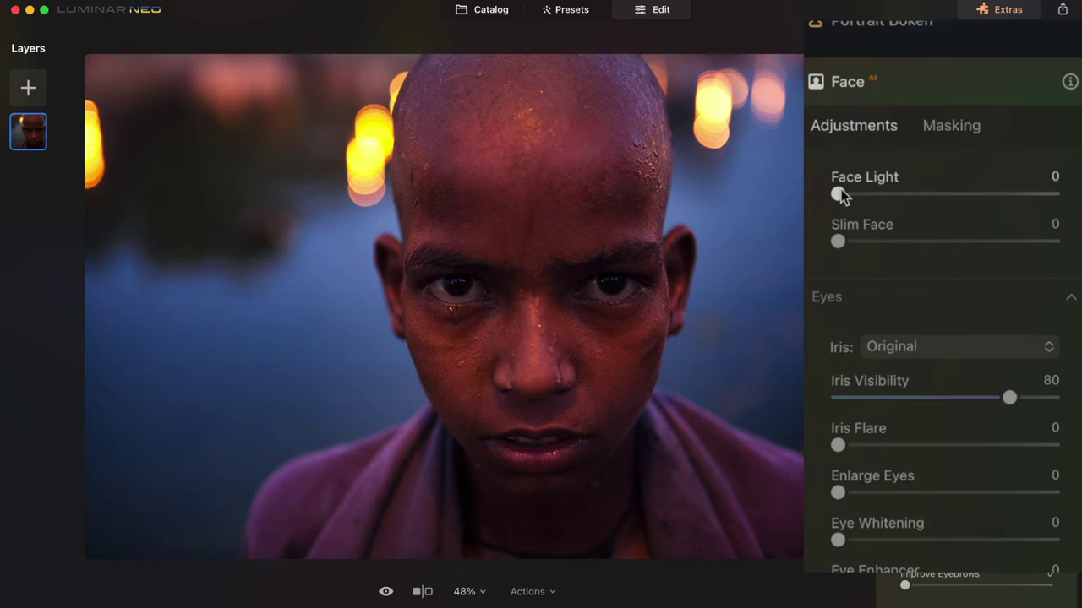
pyautogui.moveTo(842, 194); pyautogui.dragTo(850, 198)
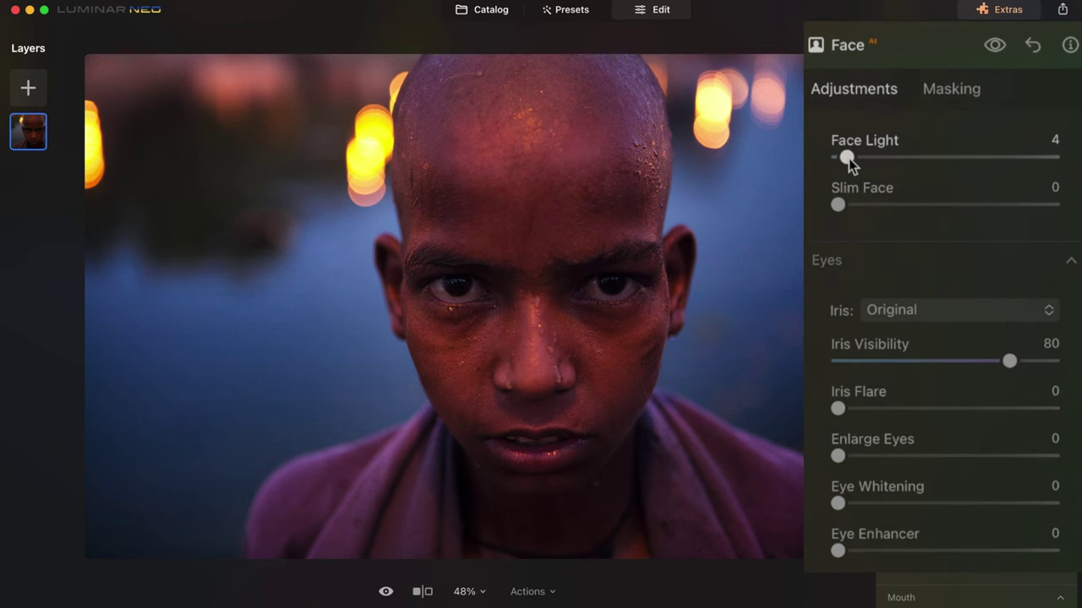
pyautogui.moveTo(851, 158); pyautogui.dragTo(863, 157)
# Accentuate the boy's eyes with Iris Flare at 4, Eye Whitening at 38 and Eye Enhancer at 45
pyautogui.moveTo(855, 412); pyautogui.dragTo(868, 410)
pyautogui.click(461, 289)
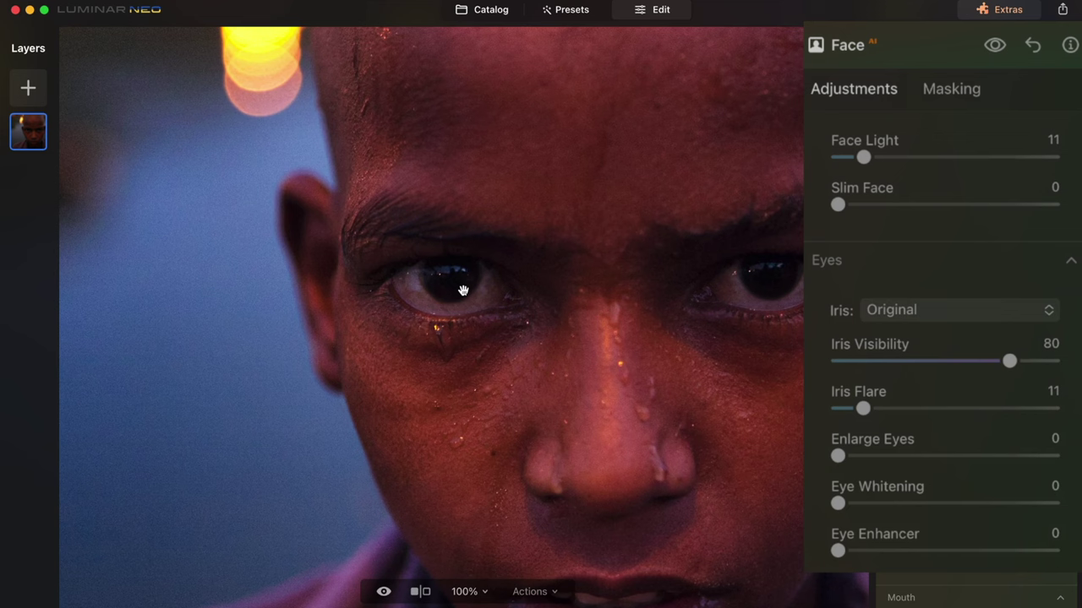
pyautogui.moveTo(862, 411)
pyautogui.mouseDown()
pyautogui.moveTo(1058, 412)
pyautogui.moveTo(845, 412)
pyautogui.mouseUp()
pyautogui.moveTo(837, 503); pyautogui.dragTo(921, 505)
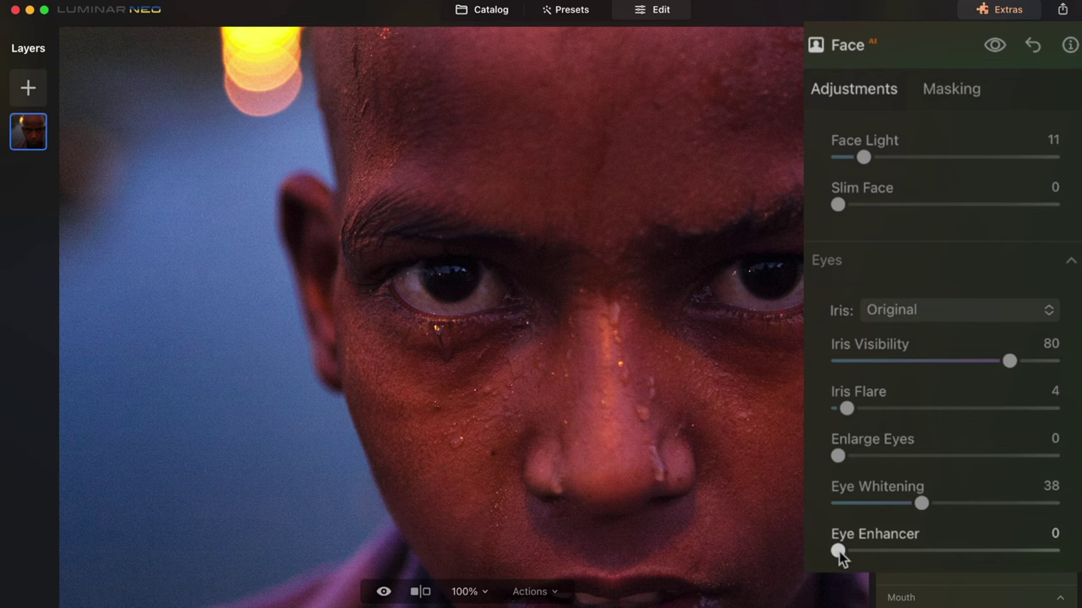
pyautogui.moveTo(883, 553); pyautogui.dragTo(938, 553)
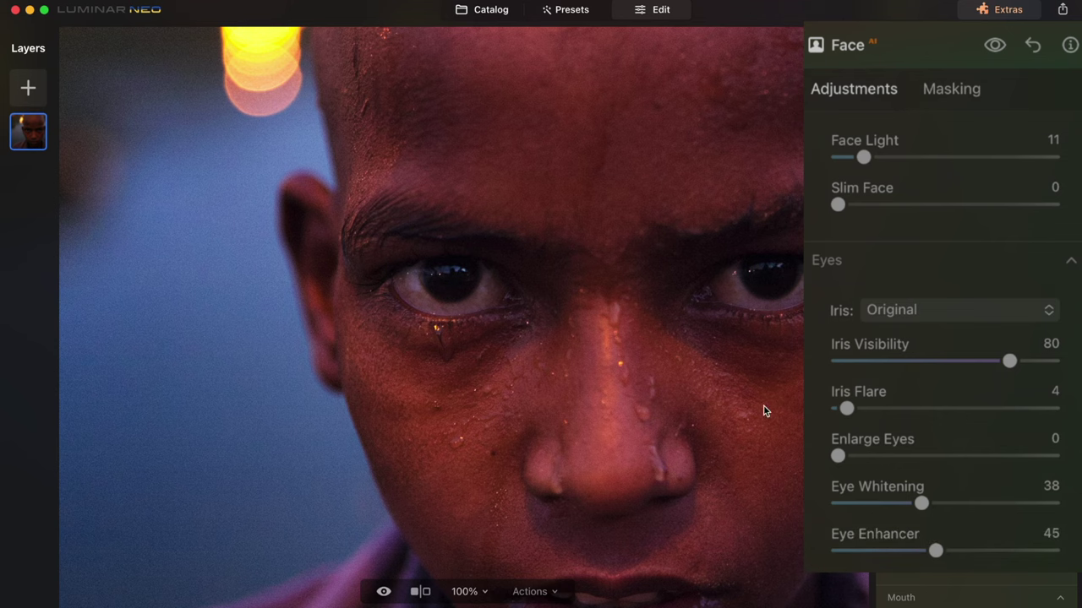
# Compare the boy's whole portrait with and without the Face AI adjustments
pyautogui.click(780, 418)
pyautogui.click(1008, 129)
pyautogui.click(1008, 130)
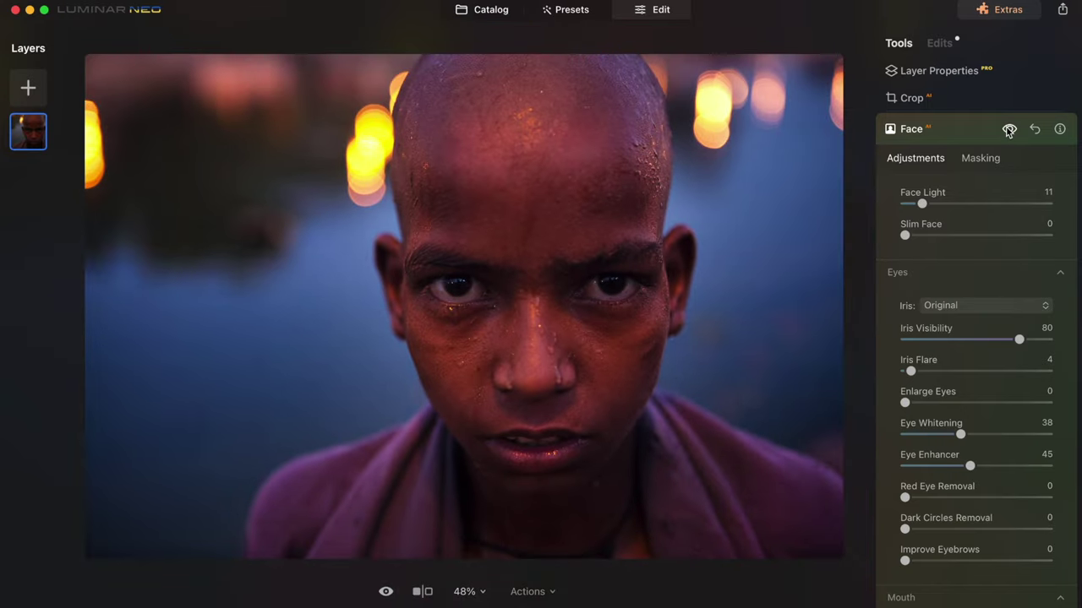
# Whiten the boy's teeth slightly with a Face AI Teeth Whitening value of 6
pyautogui.scroll(-3, 1060, 380)
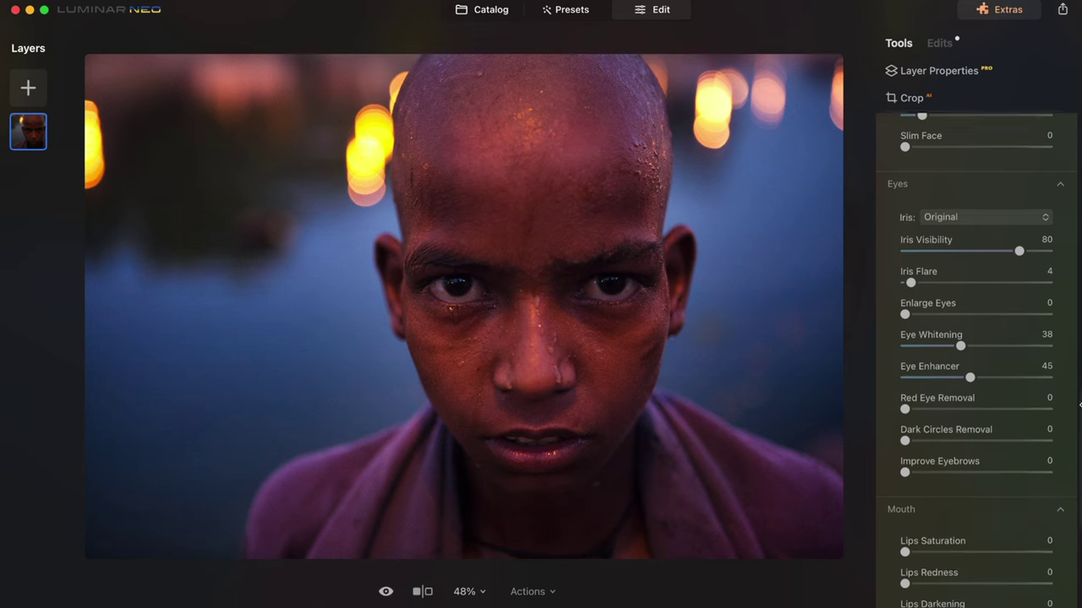
pyautogui.scroll(-3, 1065, 412)
pyautogui.click(525, 434)
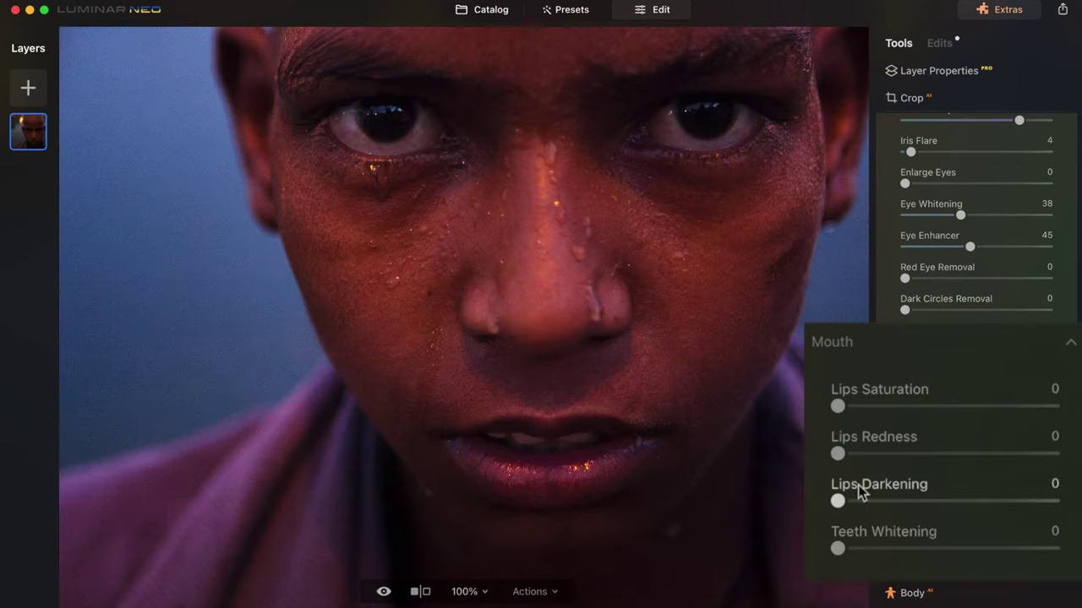
pyautogui.moveTo(839, 500); pyautogui.dragTo(816, 500)
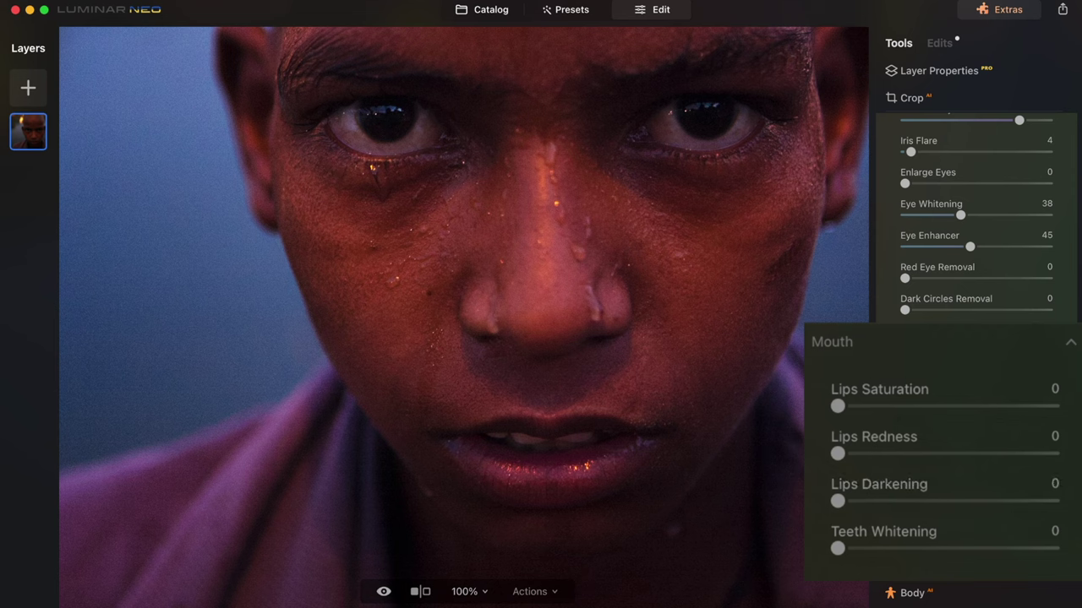
pyautogui.moveTo(837, 548)
pyautogui.mouseDown()
pyautogui.moveTo(1057, 548)
pyautogui.moveTo(850, 549)
pyautogui.mouseUp()
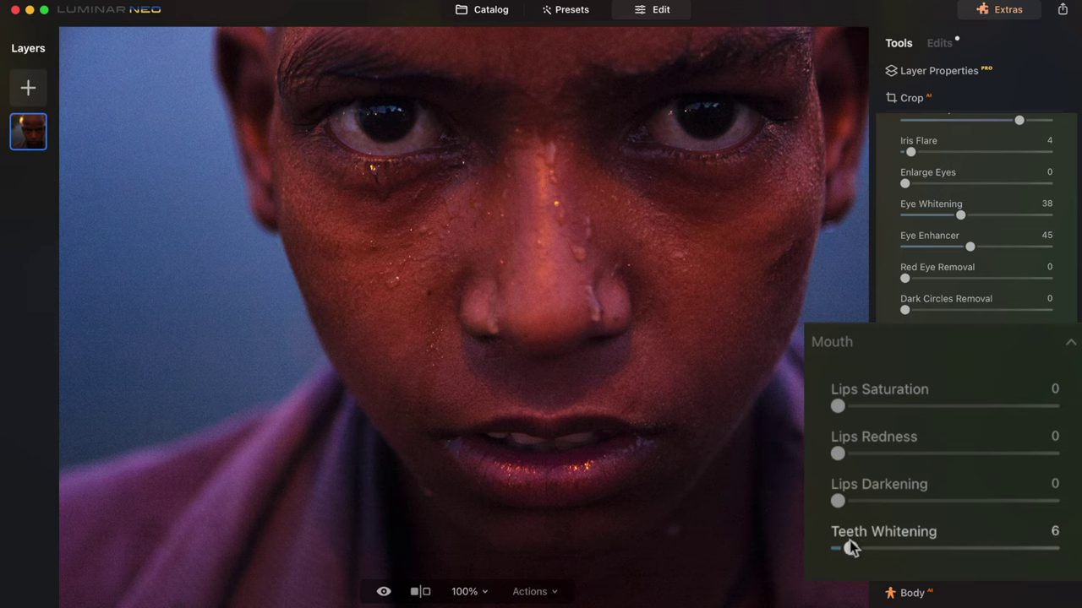
pyautogui.press('super+0')
# Apply the Dramatic effect to the boy's portrait with Amount 9 and Local Contrast 72, and compare the edit with the original
pyautogui.scroll(5, 1023, 384)
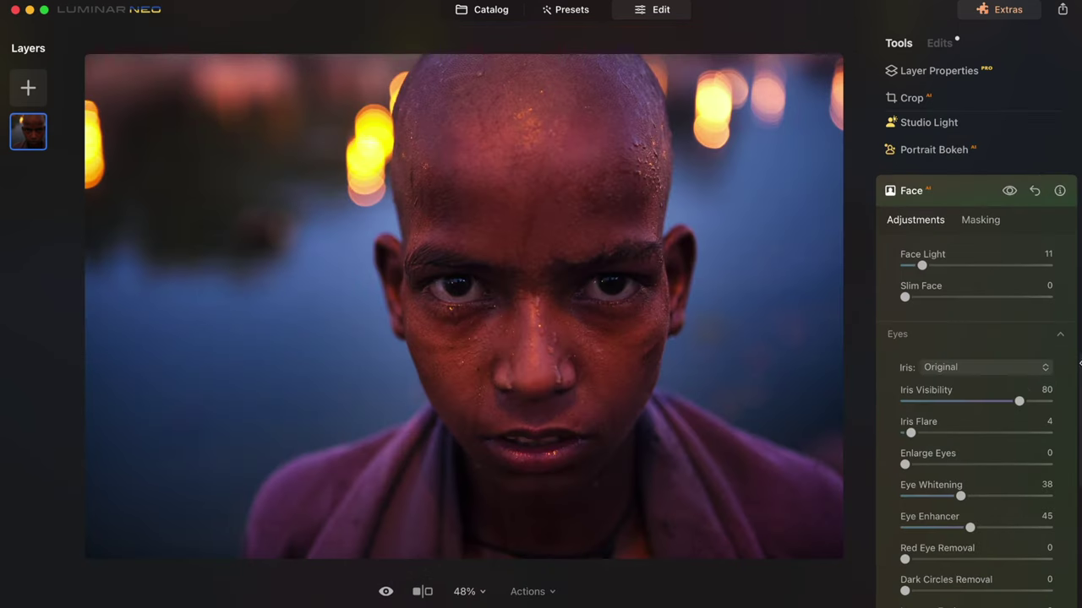
pyautogui.scroll(8, 1048, 382)
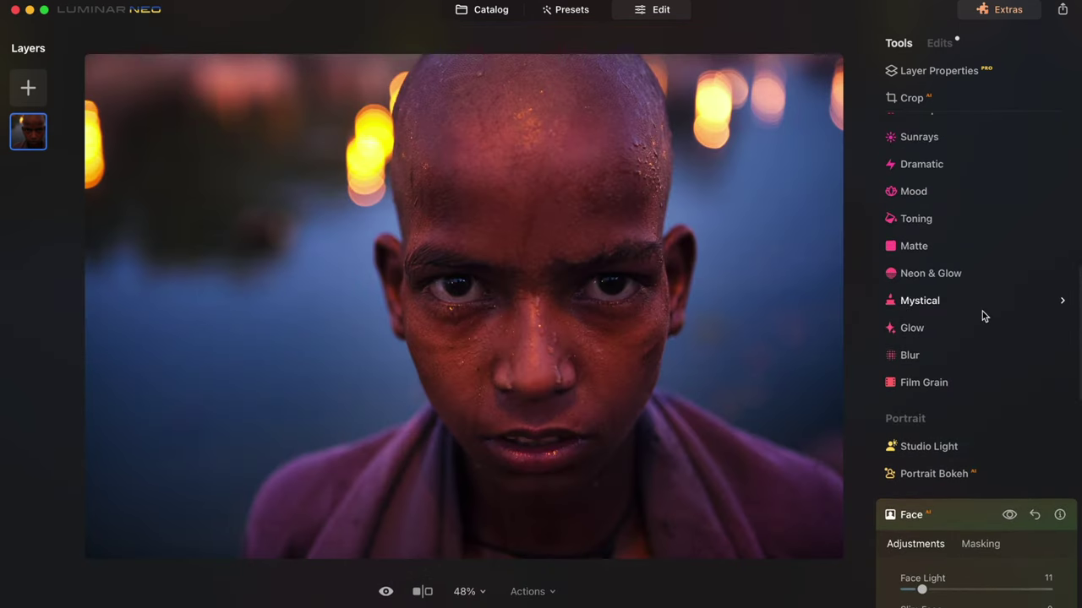
pyautogui.scroll(3, 982, 311)
pyautogui.click(906, 247)
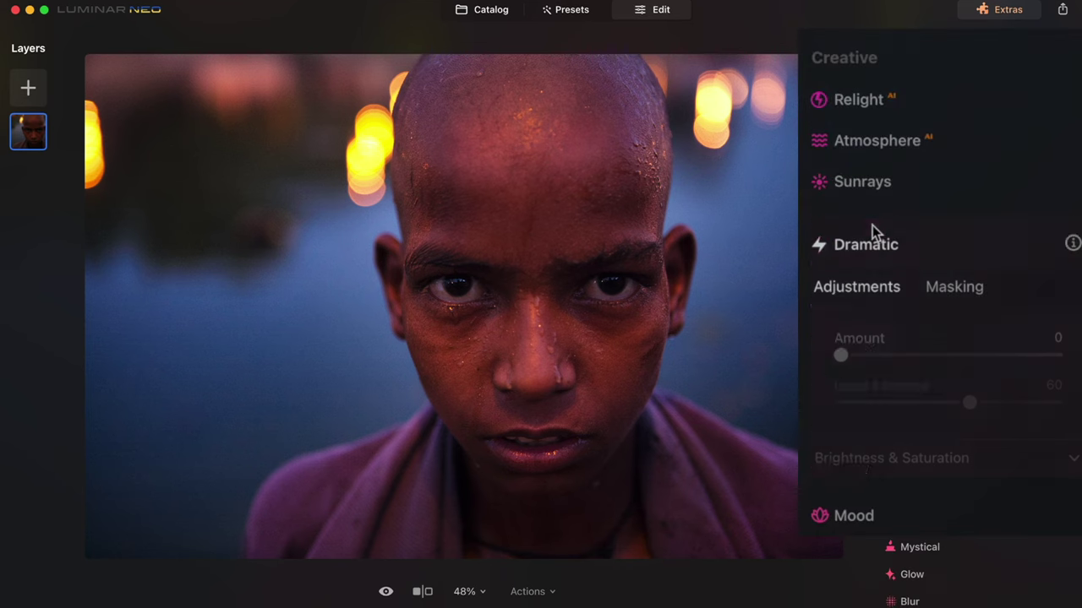
pyautogui.moveTo(840, 356); pyautogui.dragTo(862, 356)
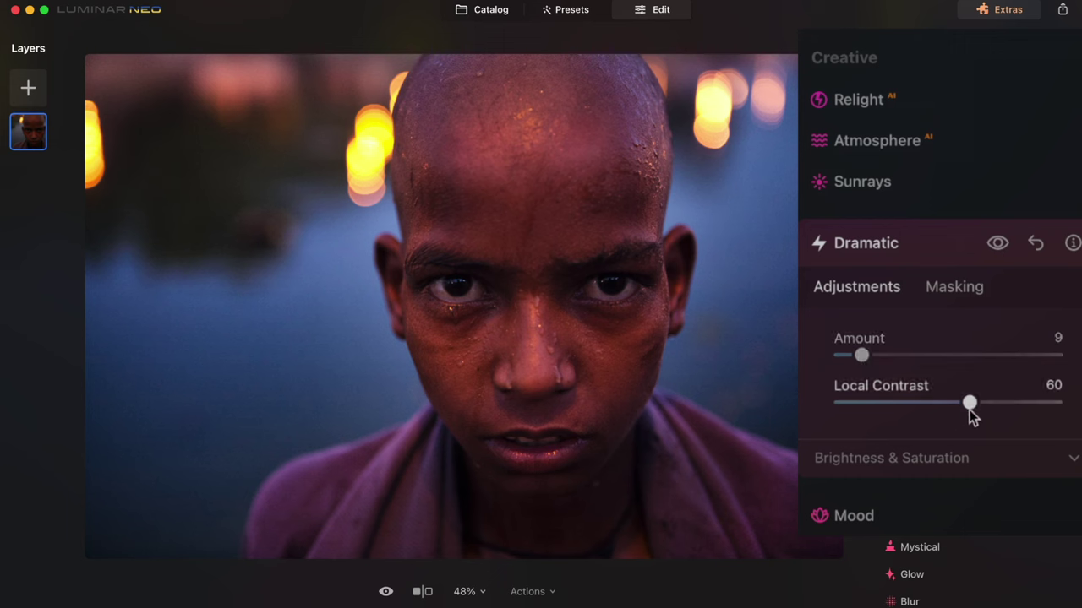
pyautogui.moveTo(970, 404); pyautogui.dragTo(1000, 404)
pyautogui.moveTo(1011, 366); pyautogui.dragTo(1008, 364)
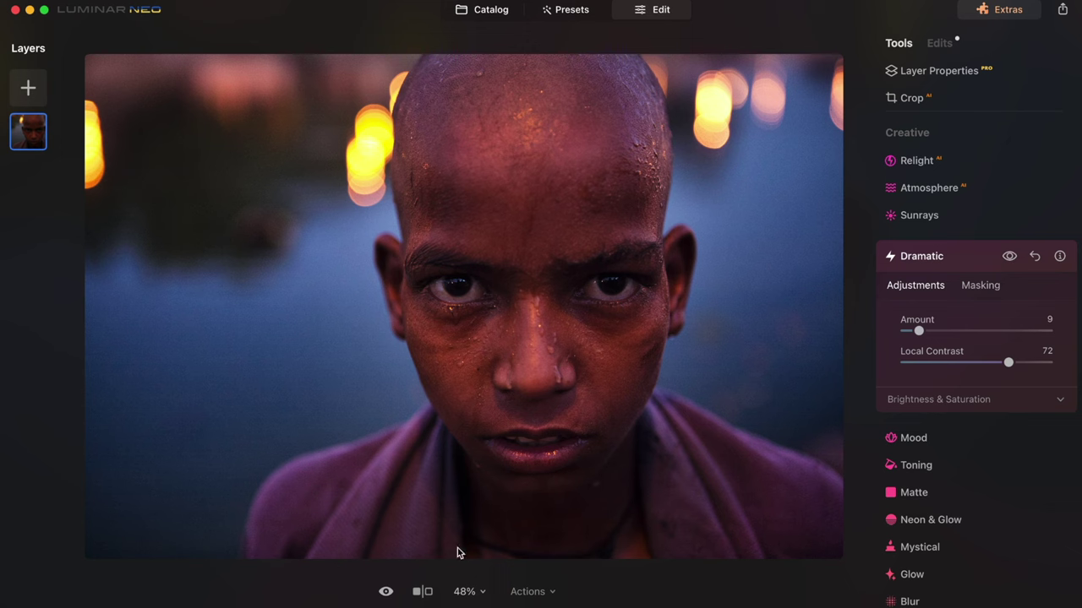
pyautogui.click(386, 592)
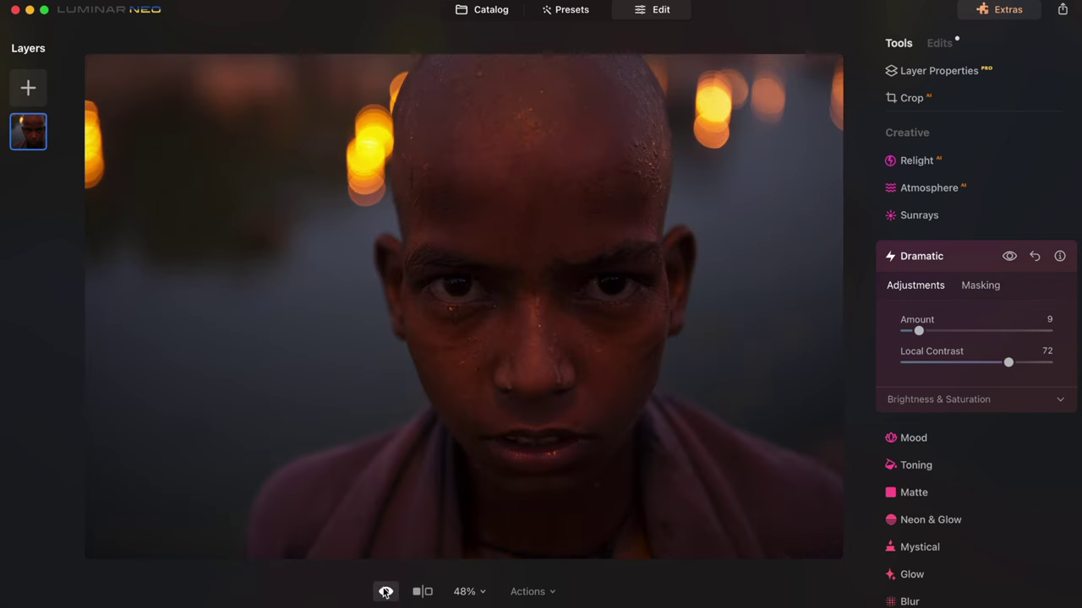
pyautogui.click(386, 591)
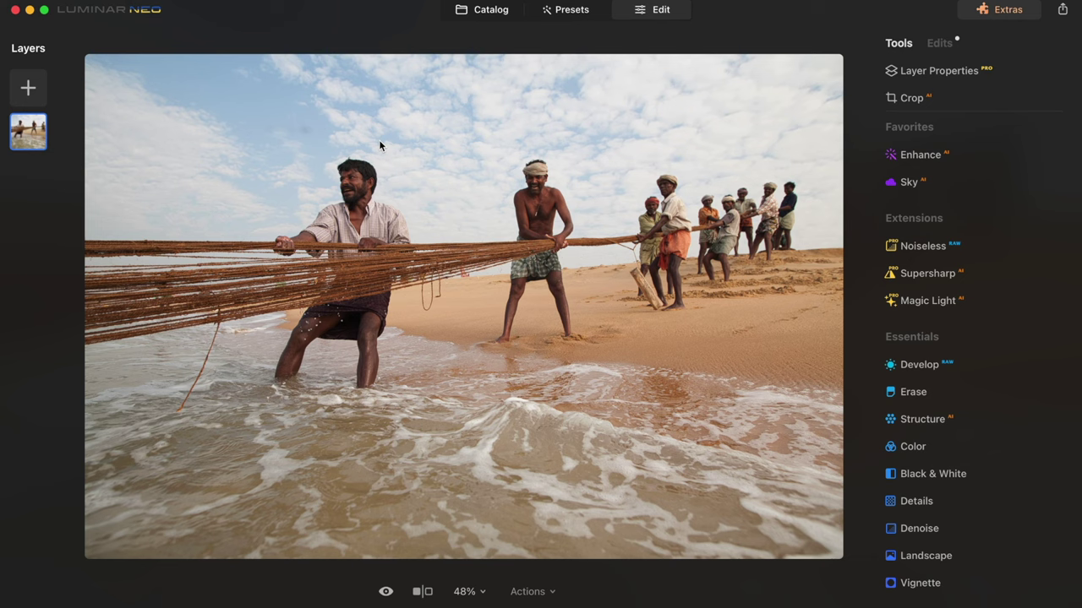
# Remove the dust spots from the sky in the fishermen's beach photo with Erase
pyautogui.scroll(5, 378, 139)
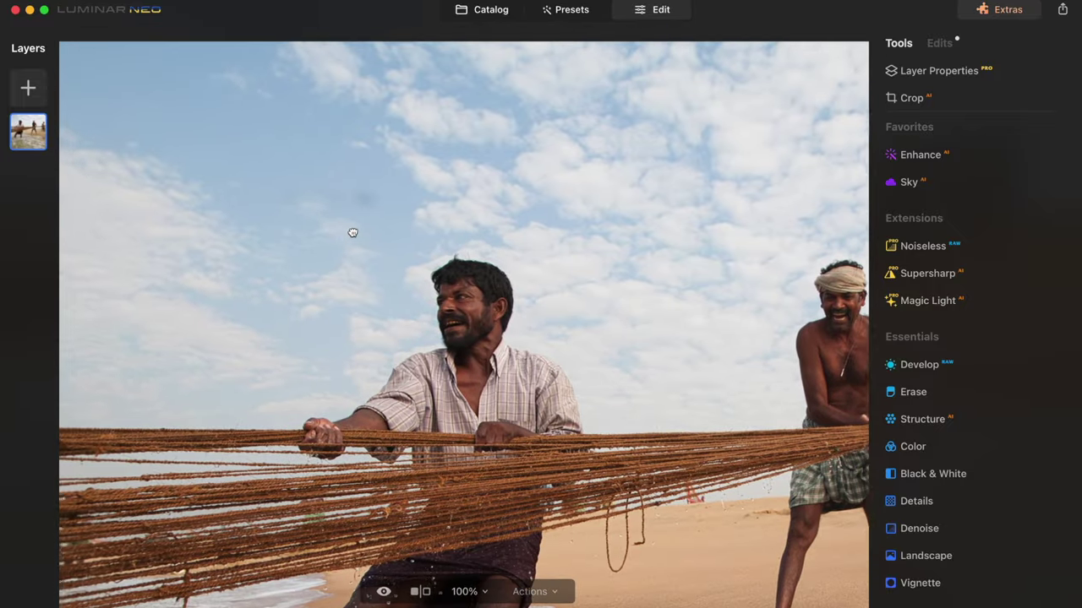
pyautogui.moveTo(352, 233); pyautogui.dragTo(345, 234)
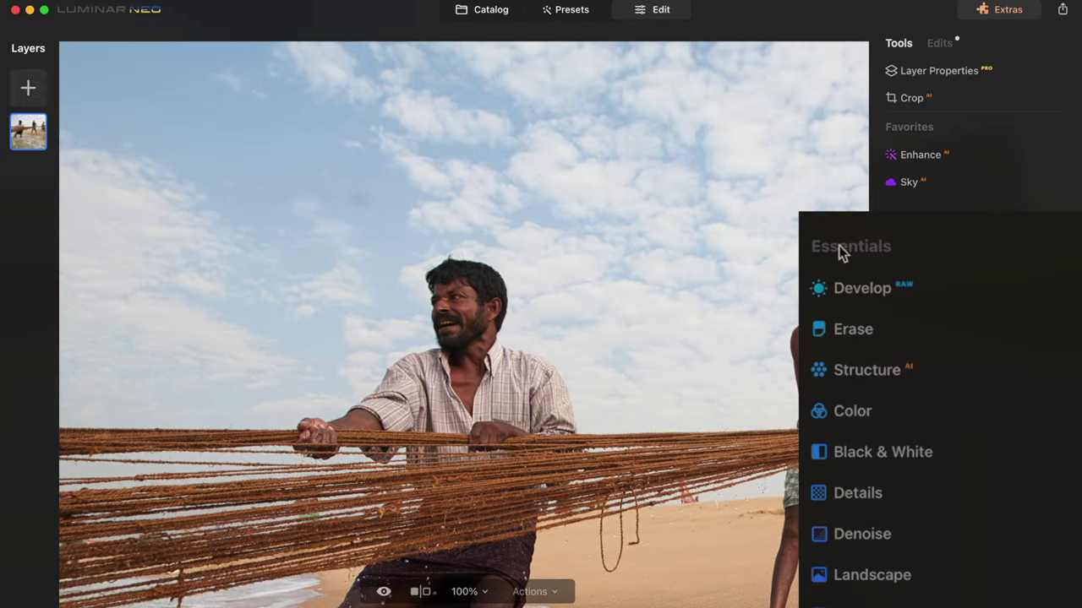
pyautogui.click(843, 334)
pyautogui.scroll(-2, 907, 590)
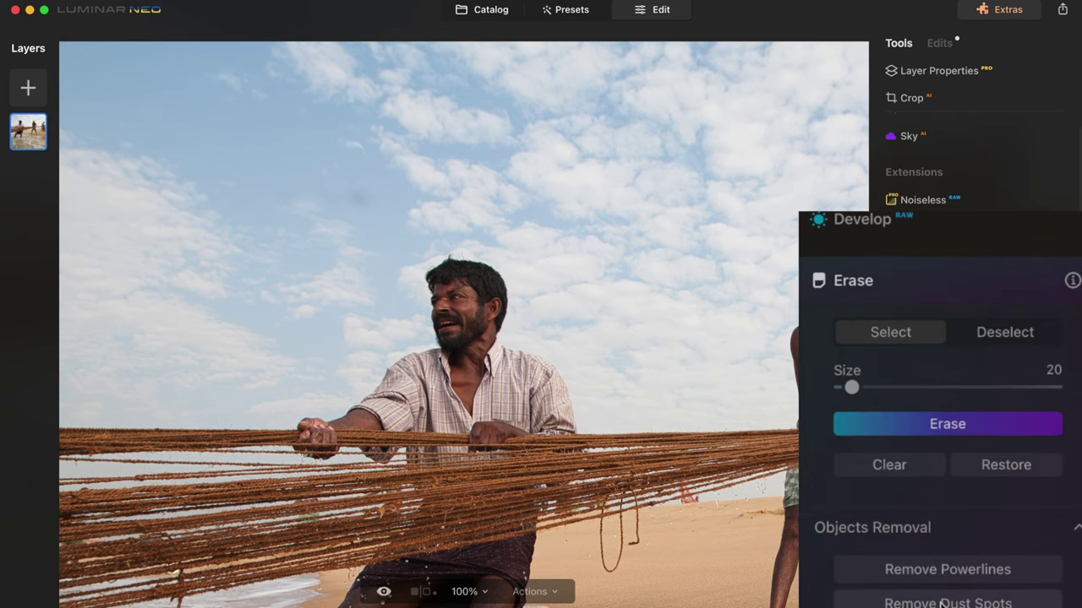
pyautogui.click(907, 581)
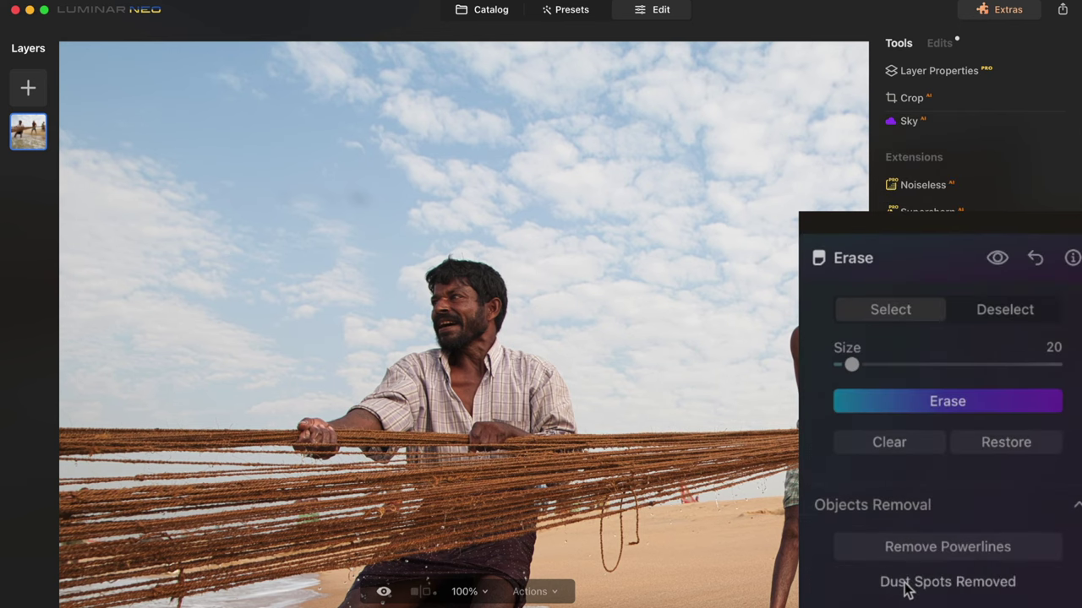
pyautogui.scroll(3, 354, 169)
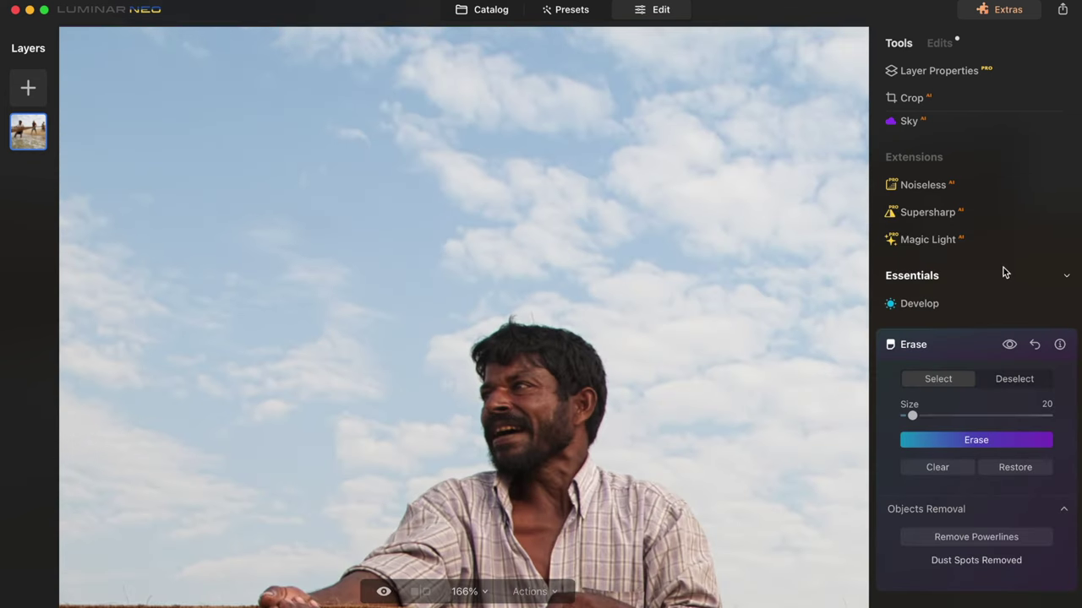
# Enhance the beach photo with Accent AI at 54 and Sky Enhancer AI at 46
pyautogui.scroll(3, 1003, 269)
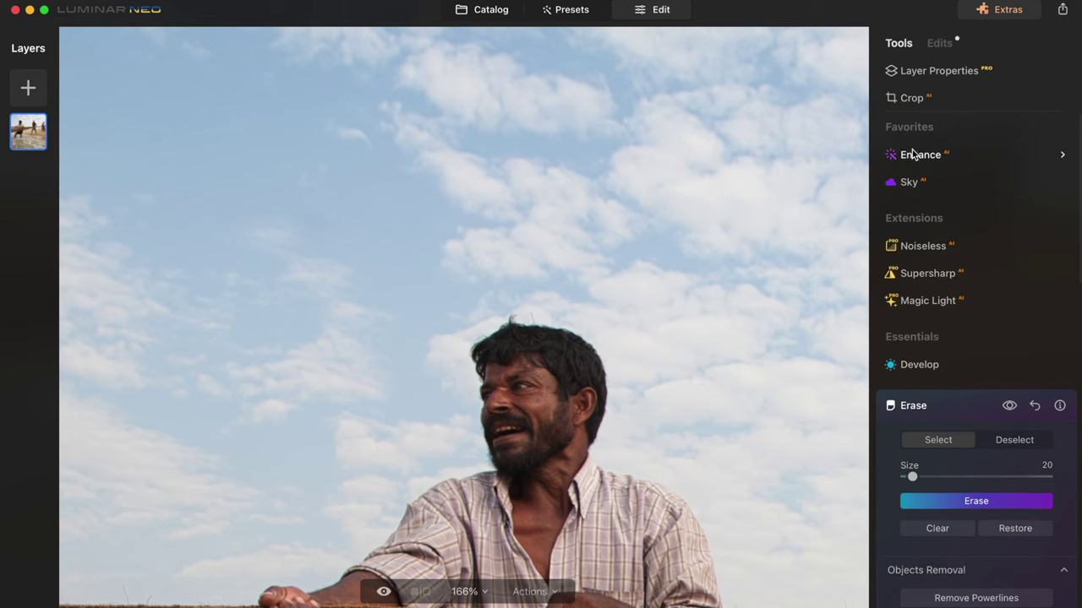
pyautogui.click(912, 158)
pyautogui.scroll(-6, 630, 219)
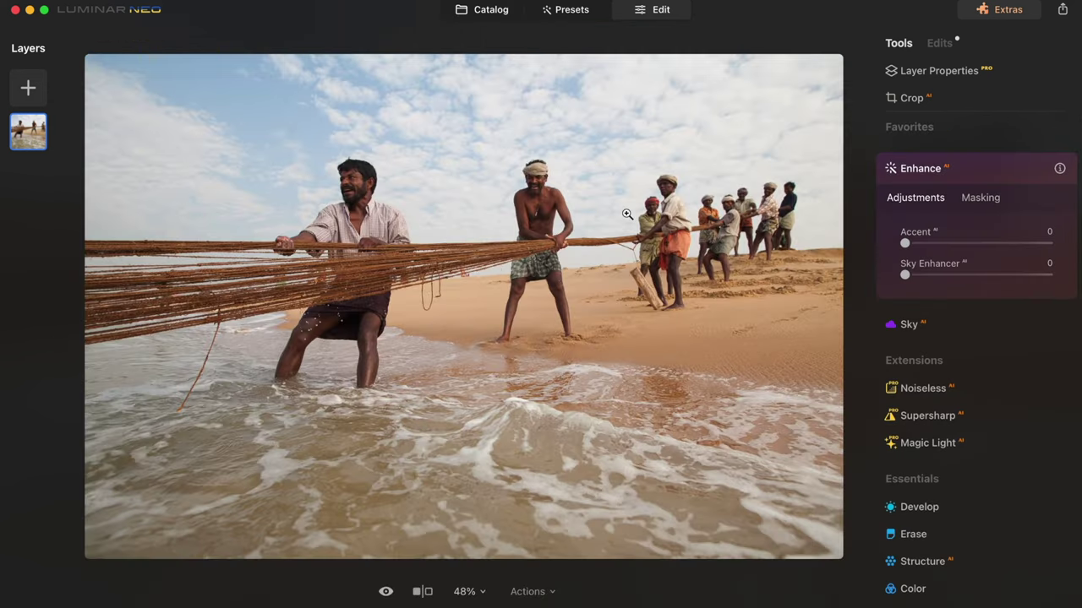
pyautogui.moveTo(905, 243); pyautogui.dragTo(961, 253)
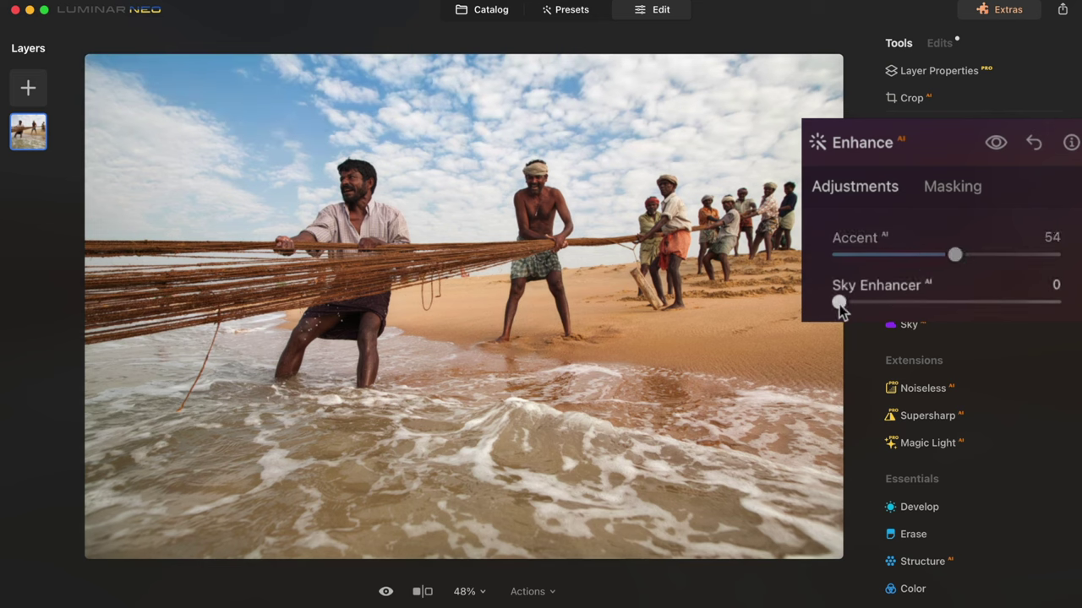
pyautogui.moveTo(840, 304); pyautogui.dragTo(950, 312)
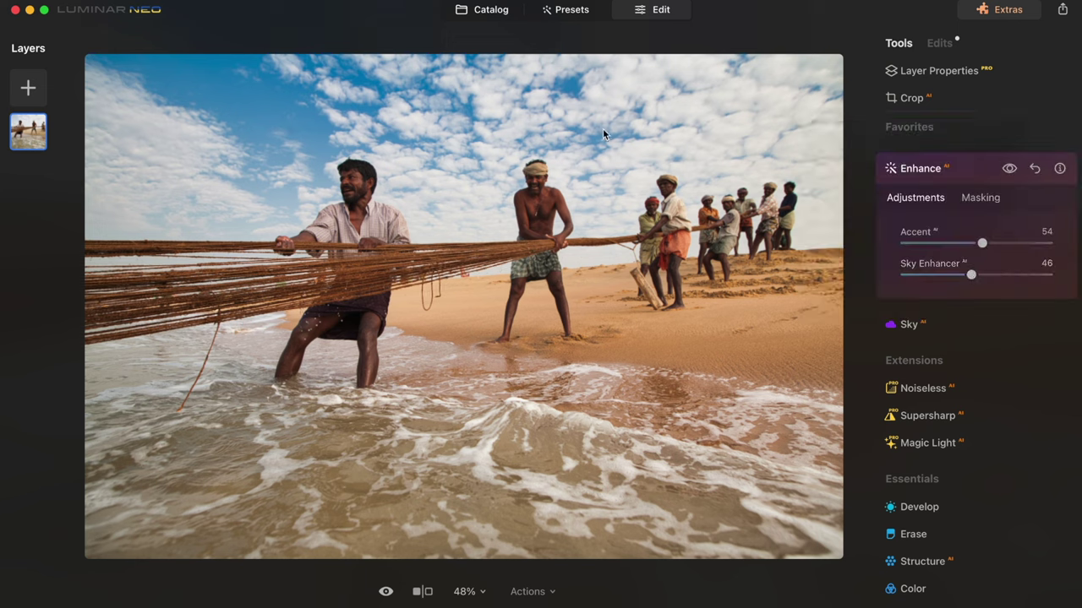
# Relight the fishermen with Brightness Near at 36 and Brightness Far at 19, and compare the photo with and without Relight
pyautogui.scroll(-5, 949, 499)
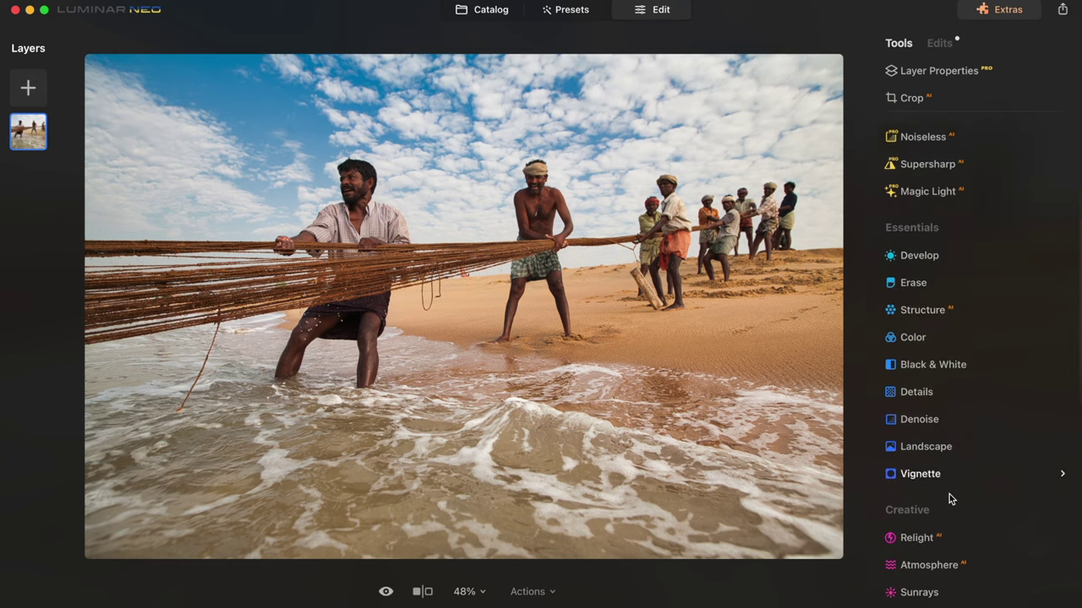
pyautogui.click(950, 499)
pyautogui.moveTo(948, 462); pyautogui.dragTo(1006, 453)
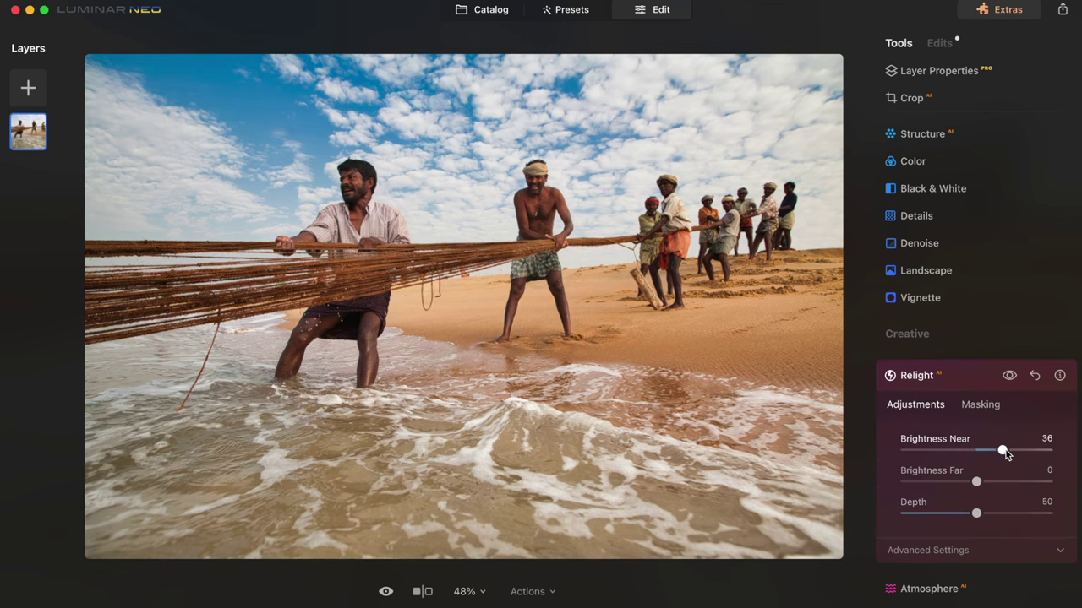
pyautogui.doubleClick(704, 233)
pyautogui.moveTo(703, 232); pyautogui.dragTo(660, 248)
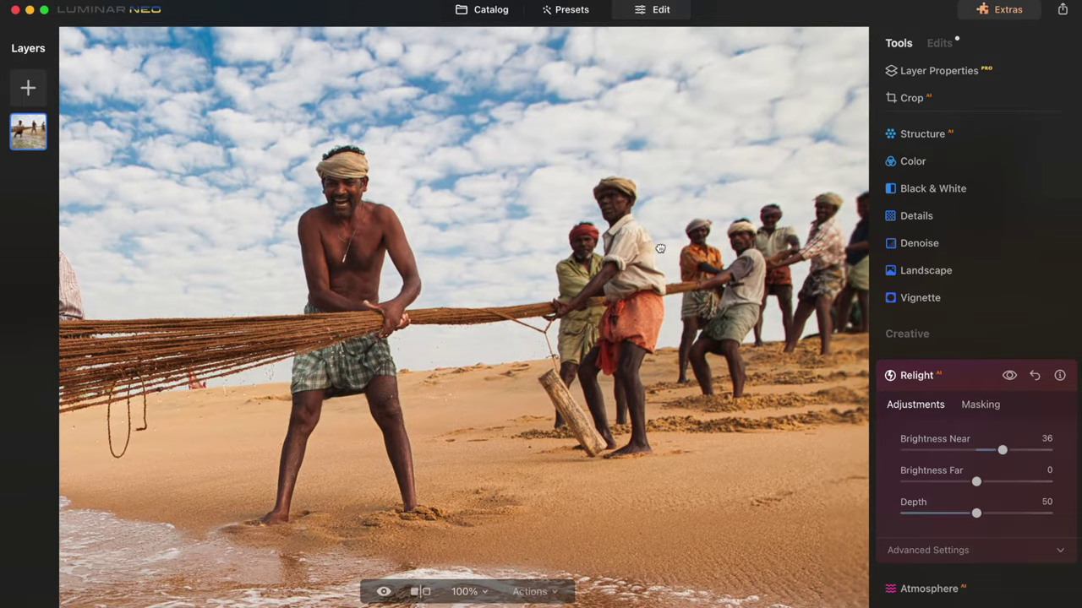
pyautogui.moveTo(978, 483); pyautogui.dragTo(991, 482)
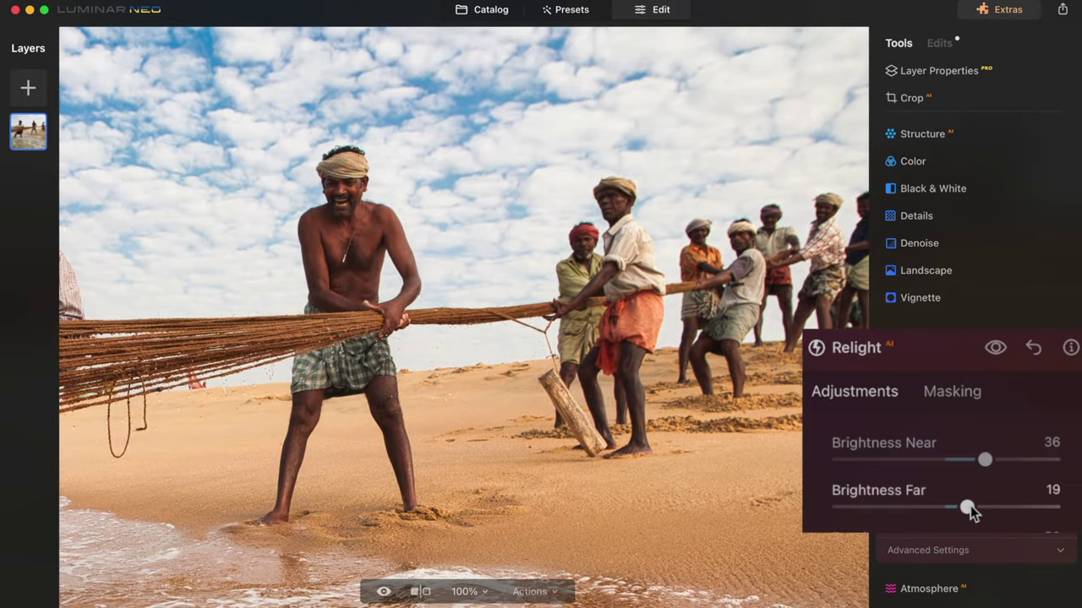
pyautogui.doubleClick(841, 440)
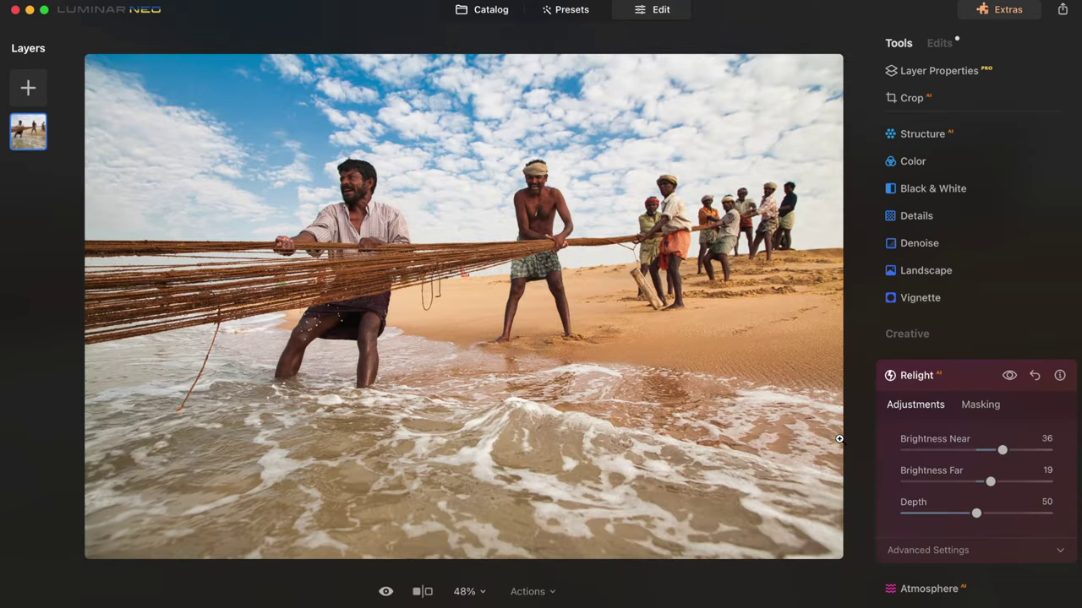
pyautogui.click(1009, 376)
pyautogui.click(1009, 376)
# Restrict the Develop adjustments to the fishermen with an AI mask of the Human areas
pyautogui.scroll(5, 1026, 349)
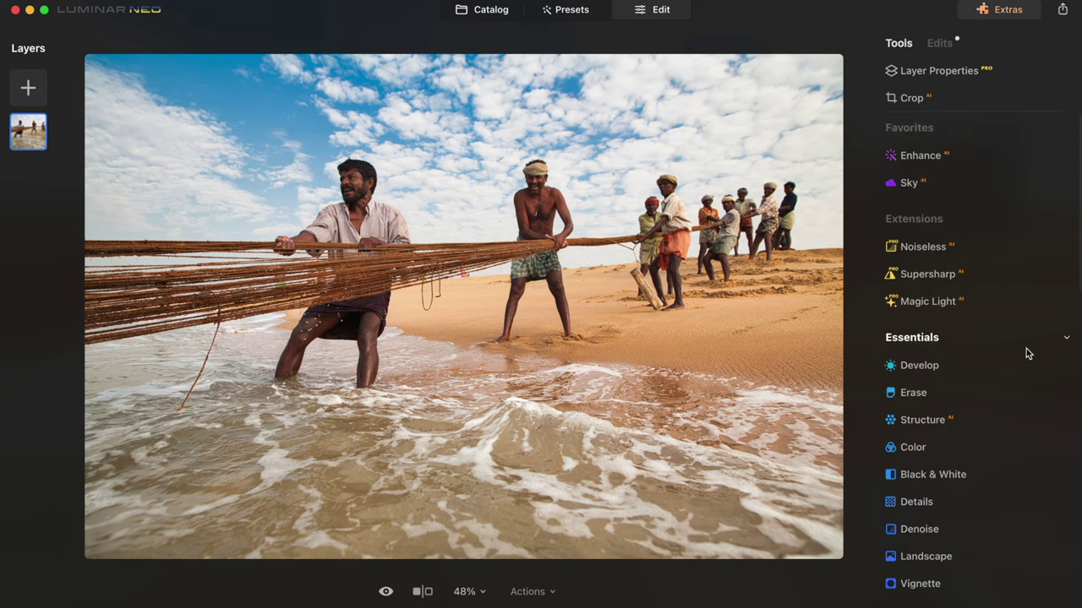
pyautogui.click(914, 365)
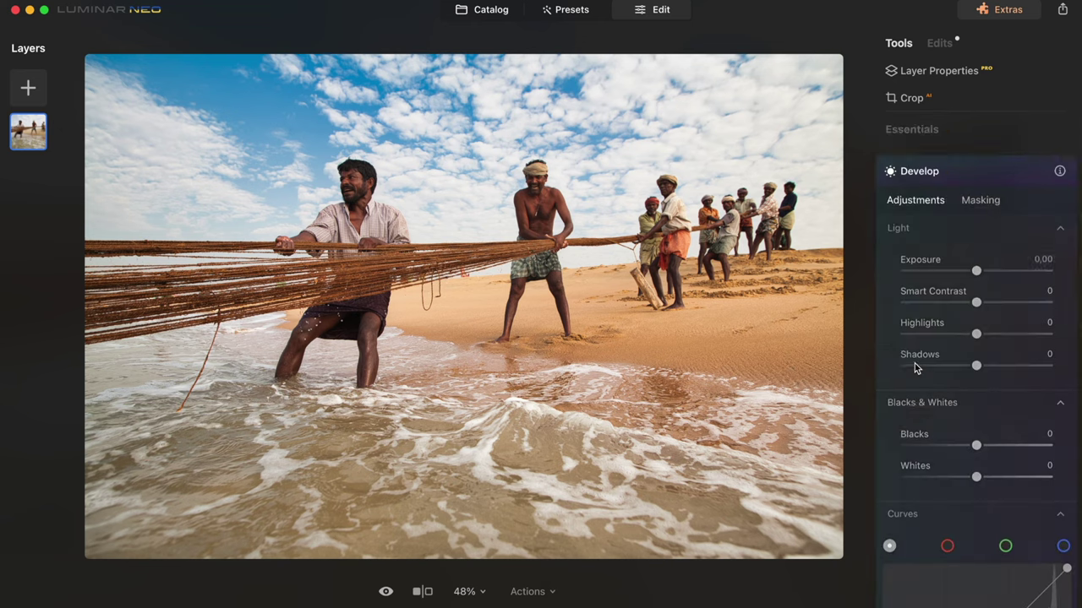
pyautogui.click(980, 199)
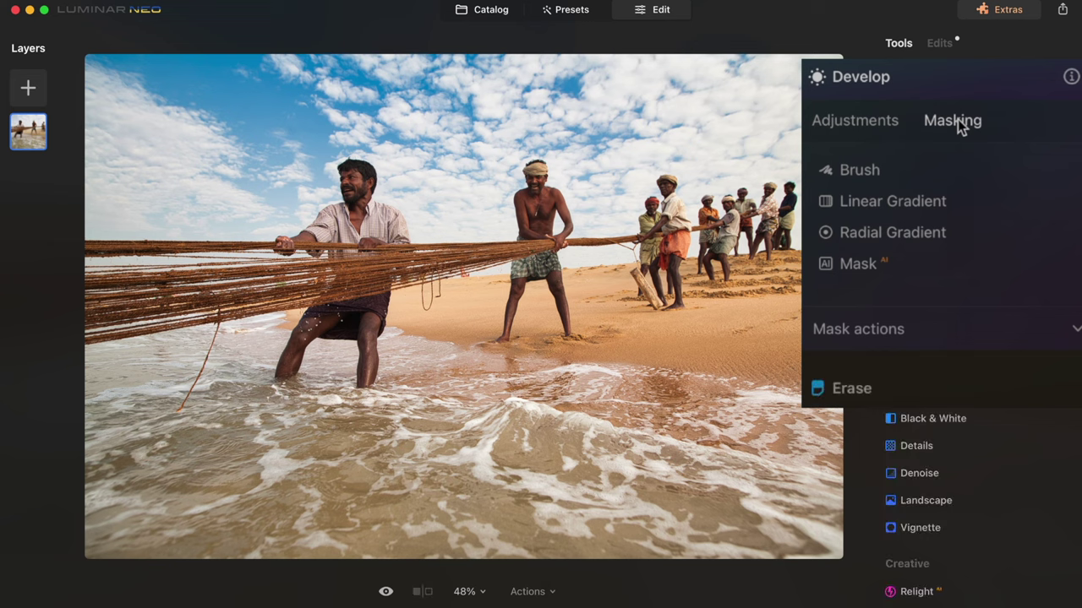
pyautogui.click(867, 262)
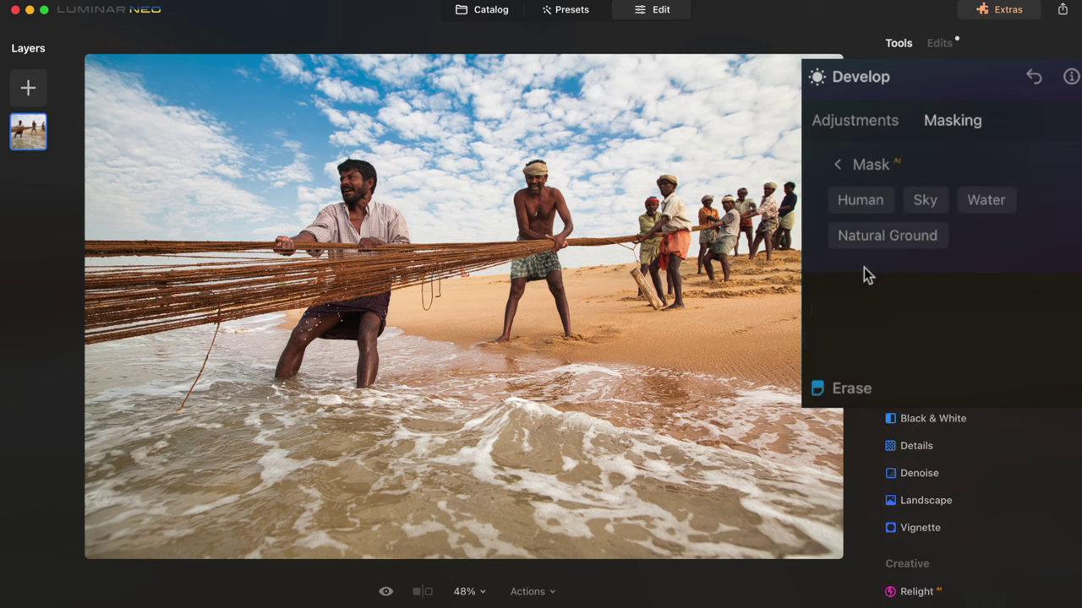
pyautogui.click(857, 201)
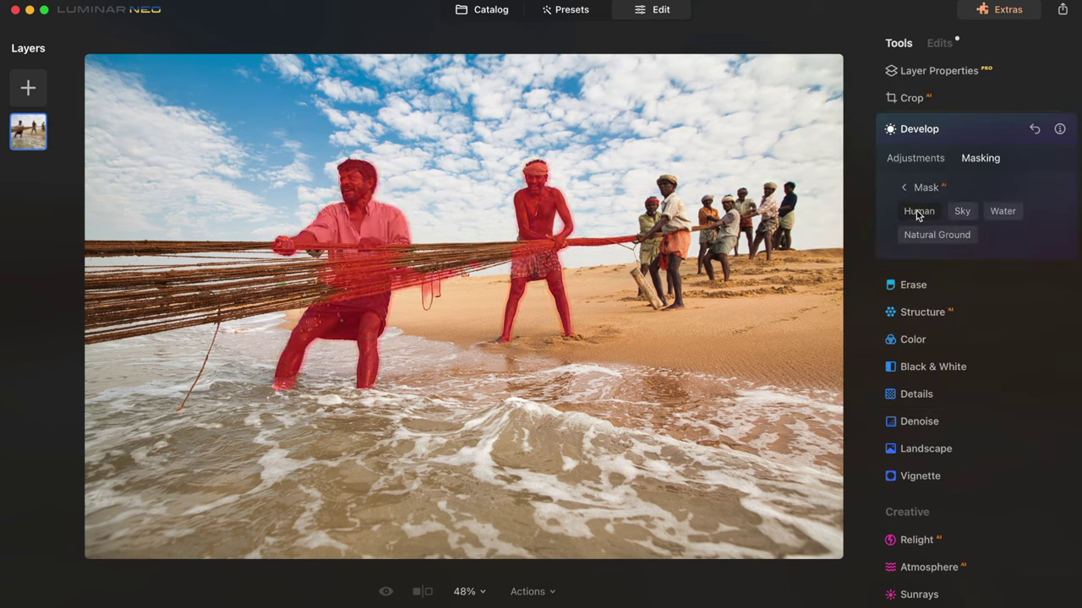
# Develop the masked fishermen with Exposure at 0.19, Shadows at 14 and Smart Contrast at 21
pyautogui.click(916, 164)
pyautogui.moveTo(974, 225); pyautogui.dragTo(950, 228)
pyautogui.moveTo(947, 377); pyautogui.dragTo(964, 378)
pyautogui.moveTo(953, 284); pyautogui.dragTo(972, 281)
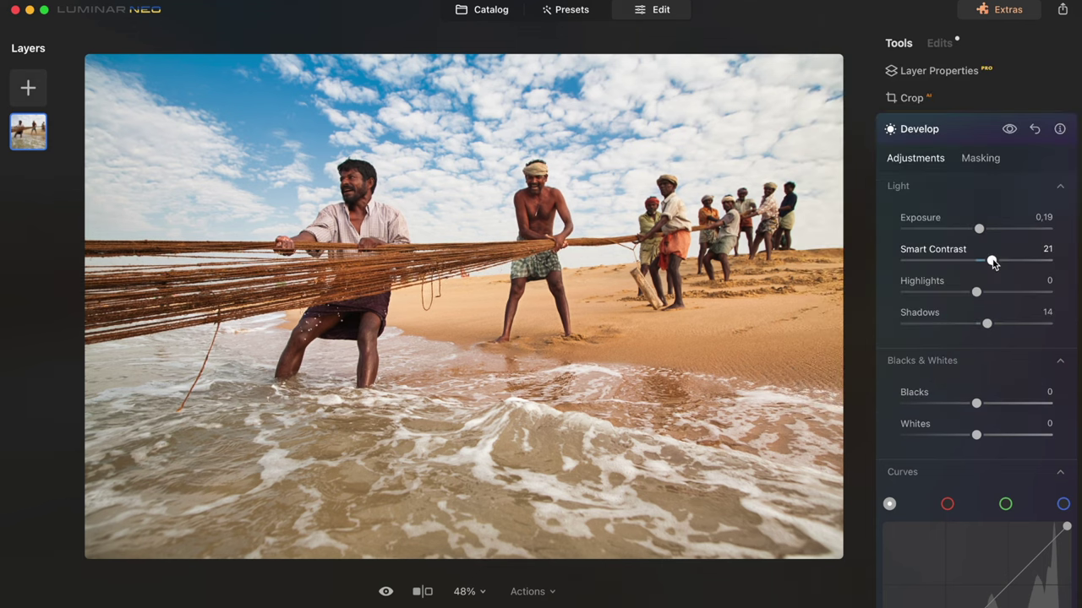
# Warm the beach photo with the Landscape tool's Golden Hour at 7, and compare the edited photo with the original
pyautogui.scroll(-5, 1055, 350)
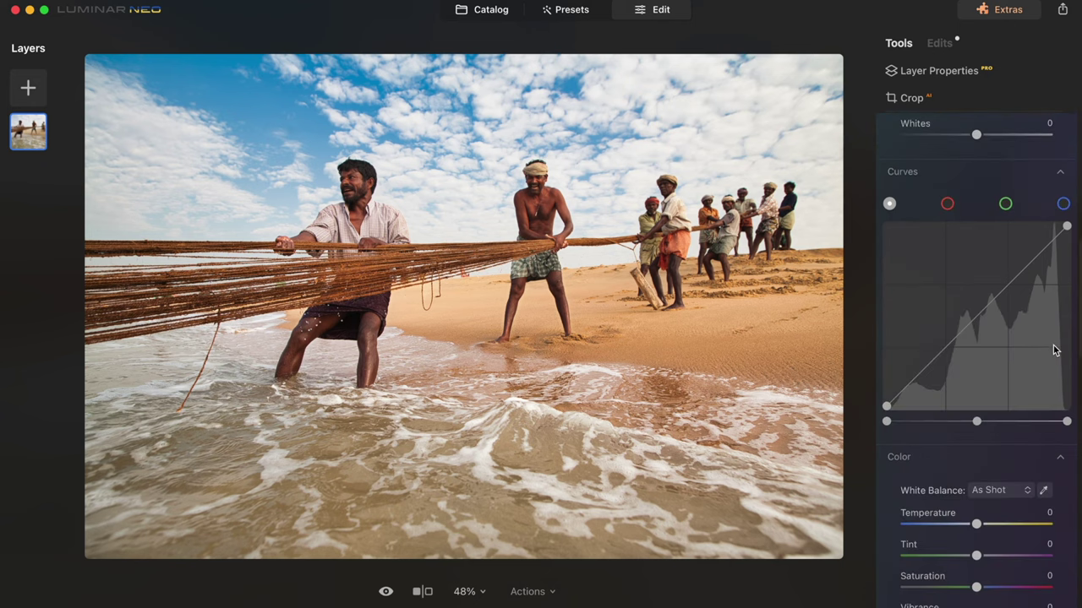
pyautogui.scroll(-10, 1055, 350)
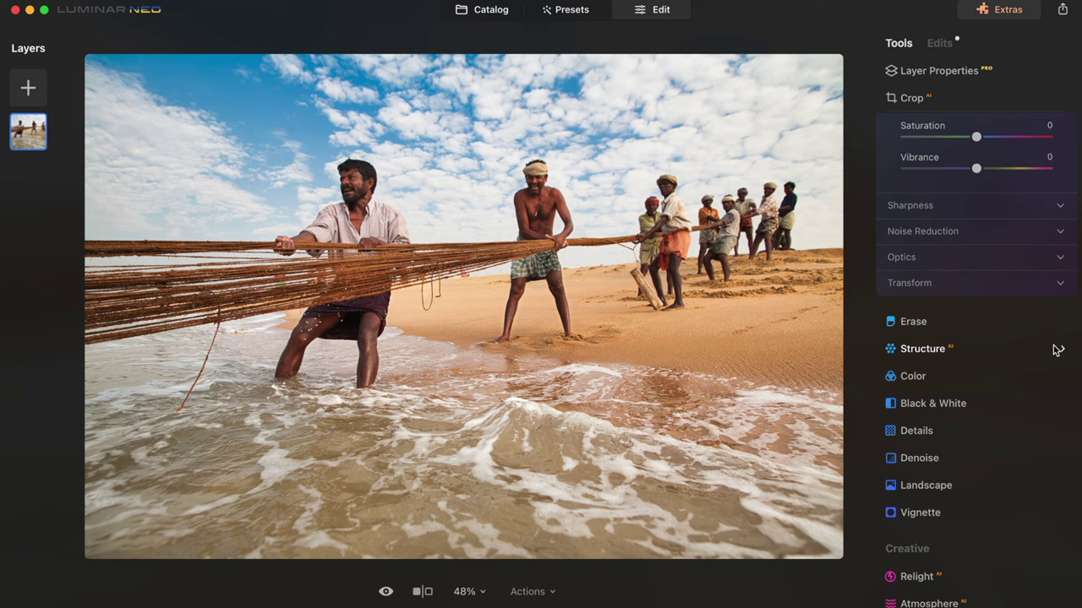
pyautogui.scroll(-2, 1054, 350)
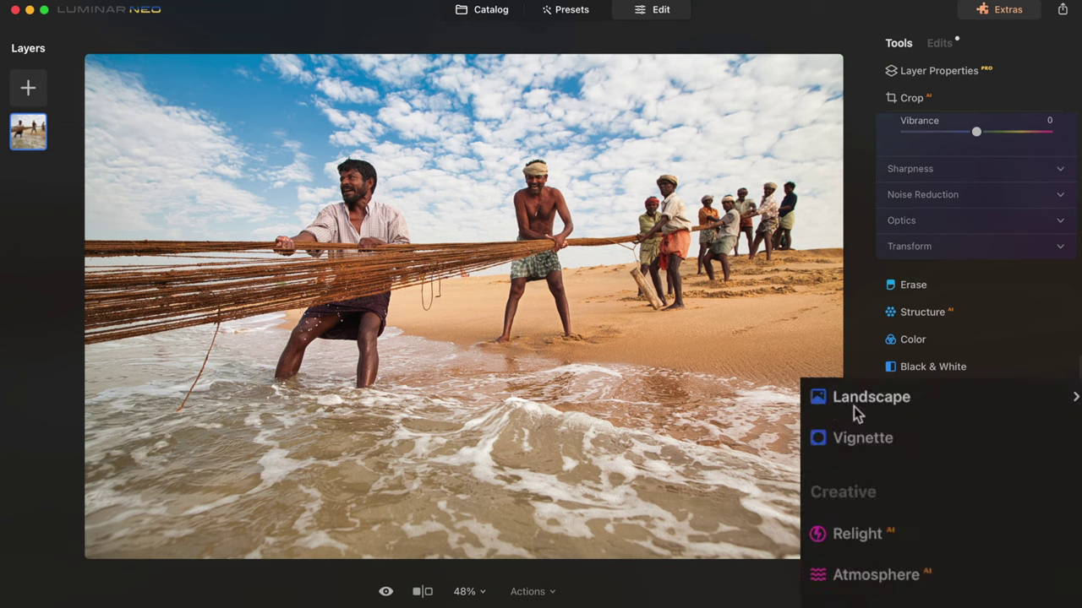
pyautogui.click(925, 395)
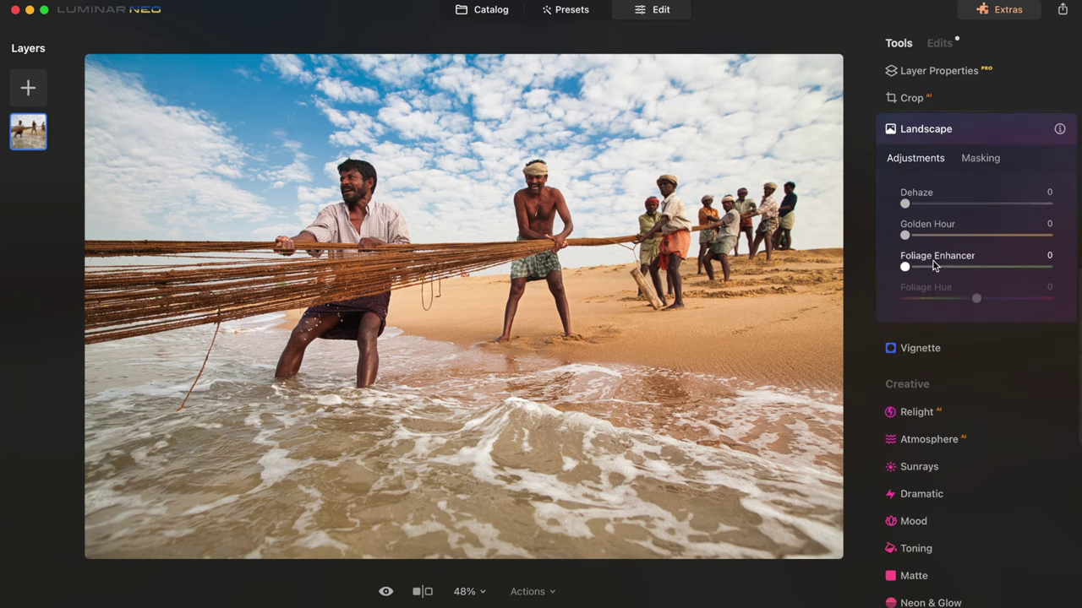
pyautogui.moveTo(904, 237)
pyautogui.mouseDown()
pyautogui.moveTo(978, 250)
pyautogui.moveTo(850, 247)
pyautogui.moveTo(914, 236)
pyautogui.mouseUp()
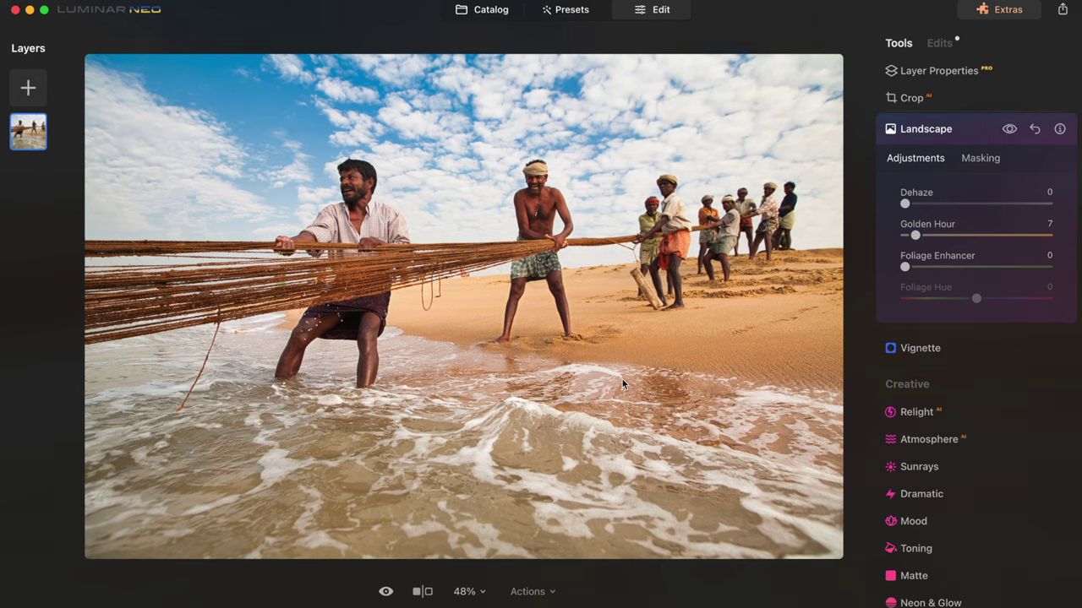
pyautogui.click(382, 592)
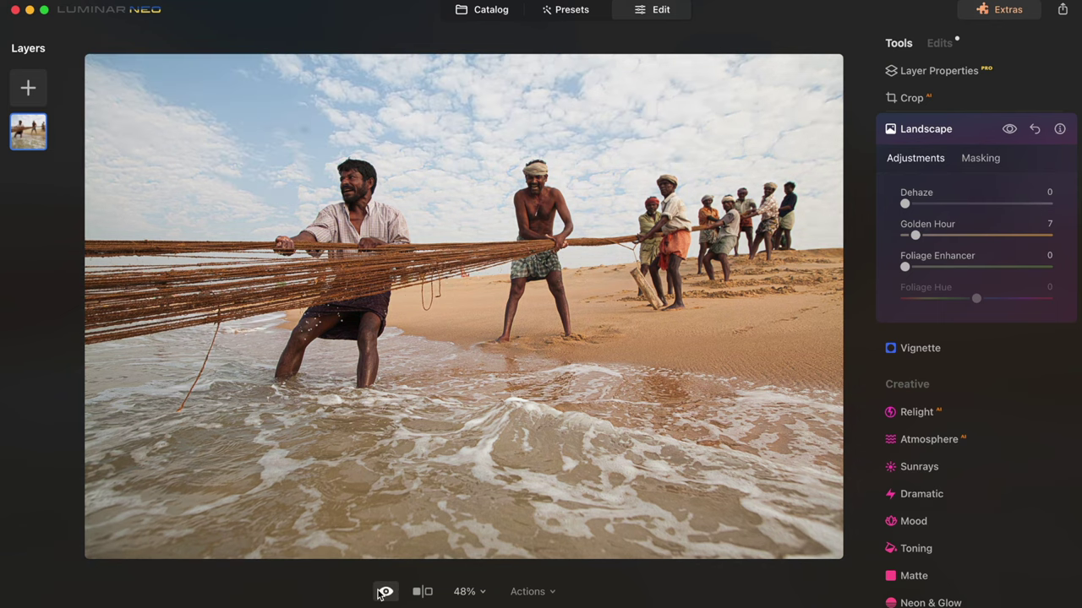
pyautogui.click(382, 592)
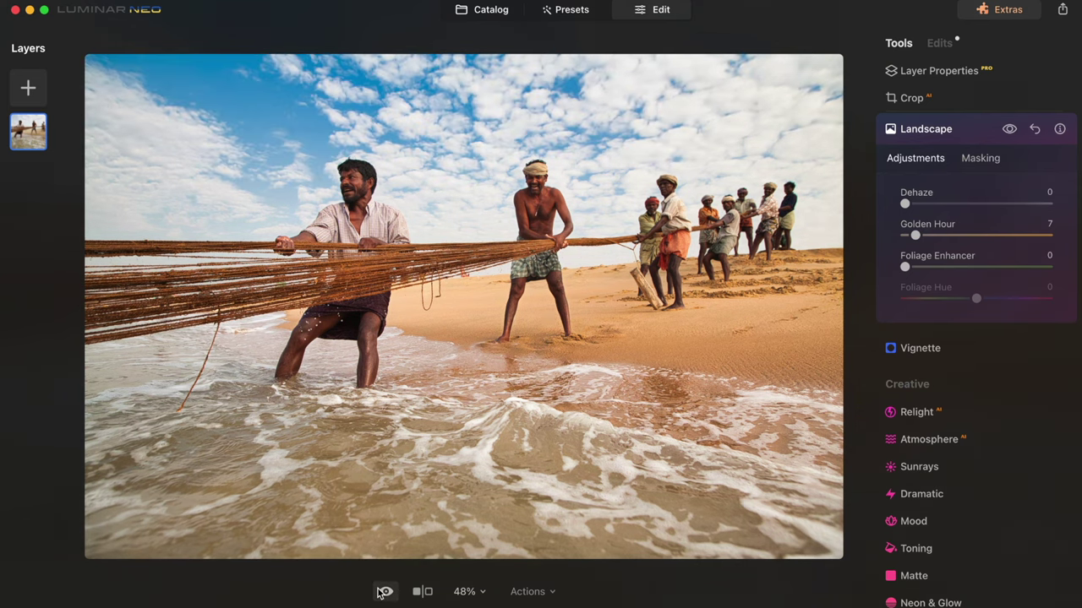
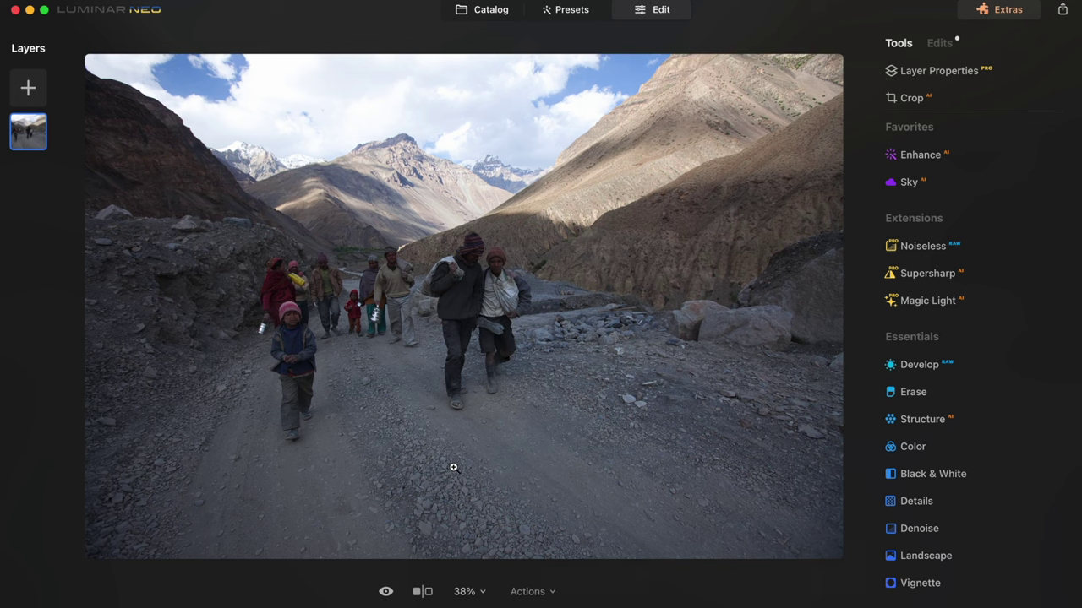
# Enhance the mountain road photo with Accent AI at 75, and inspect the peaks and clouds up close
pyautogui.click(904, 156)
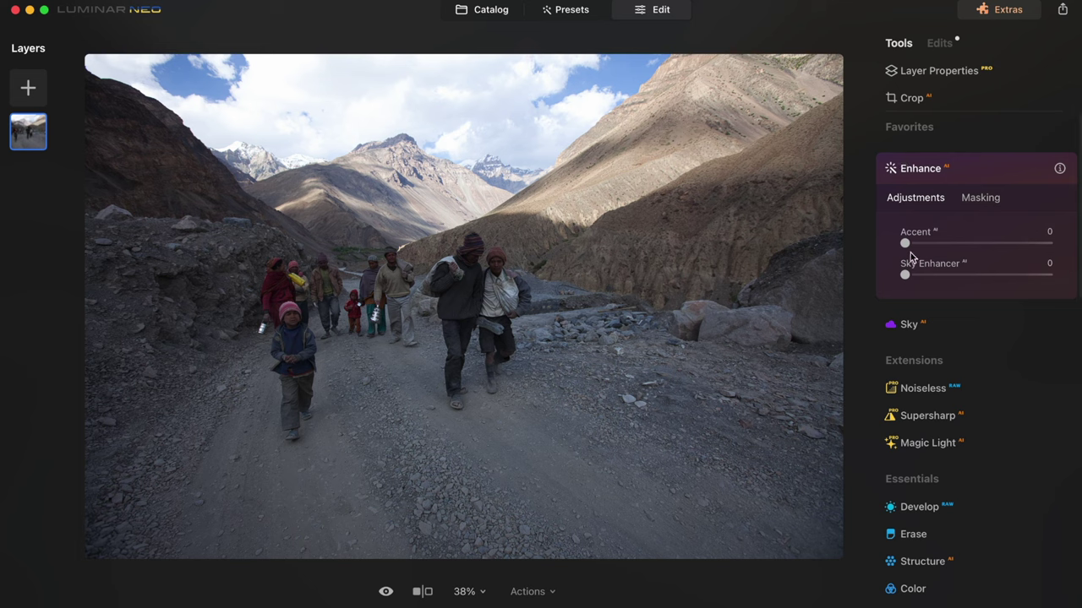
pyautogui.moveTo(906, 245); pyautogui.dragTo(1017, 246)
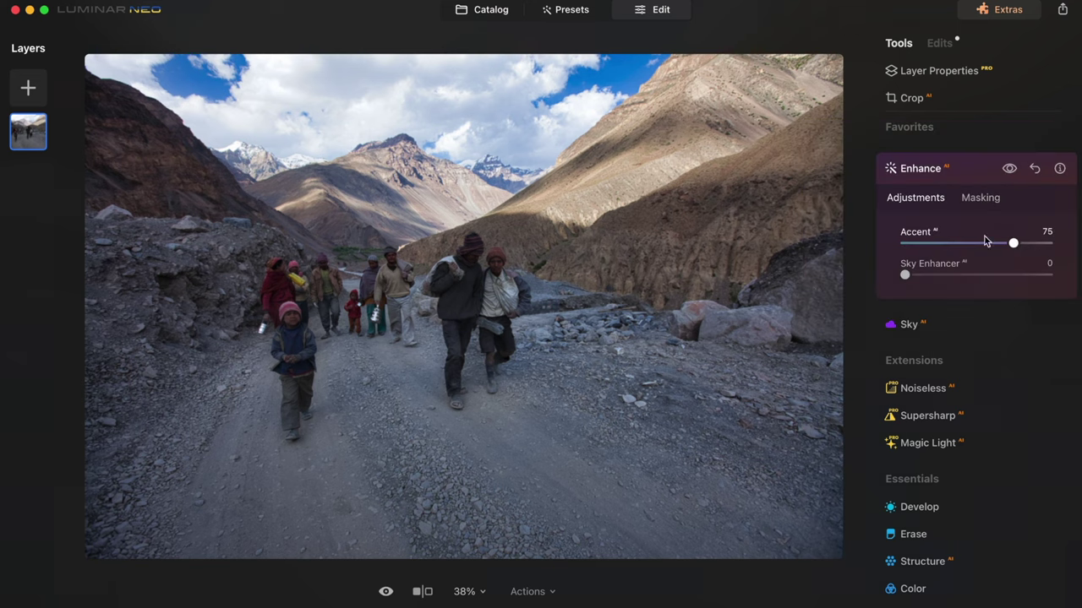
pyautogui.click(363, 154)
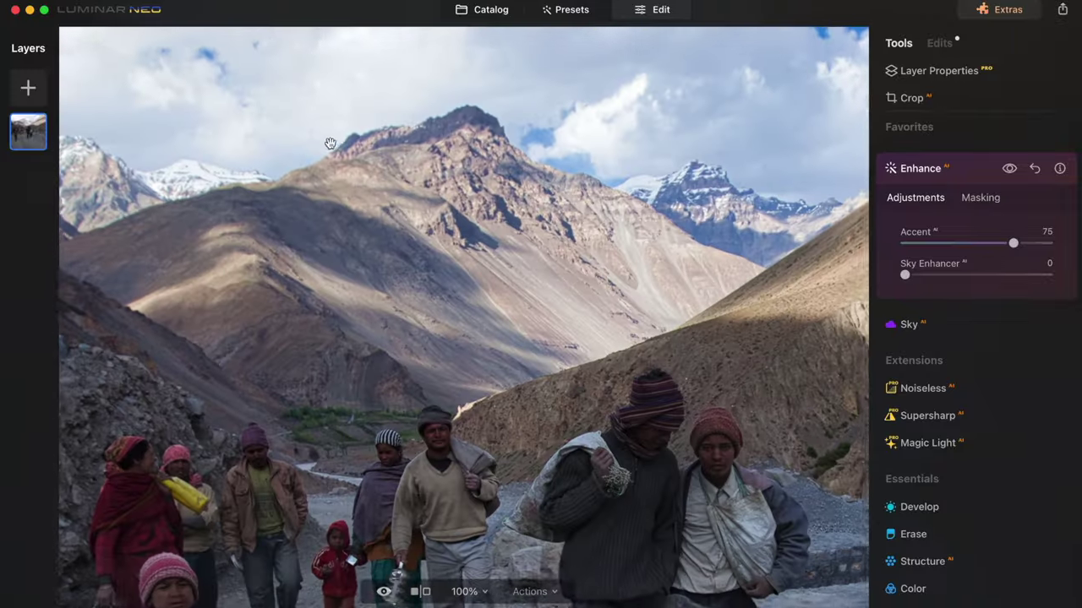
pyautogui.scroll(3, 281, 272)
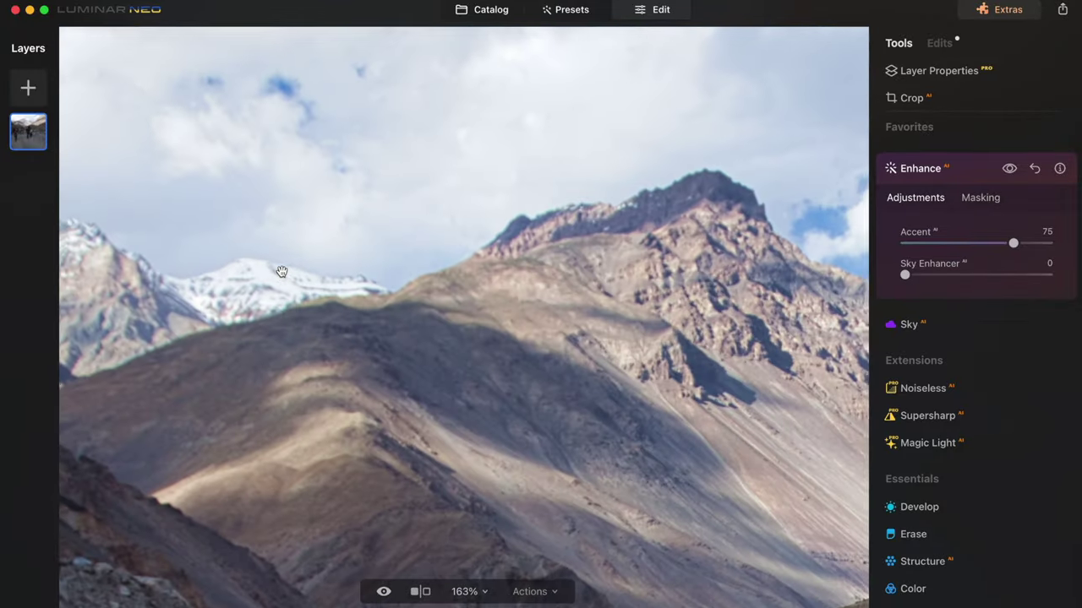
pyautogui.hscroll(-5, 461, 358)
pyautogui.hscroll(6, 391, 311)
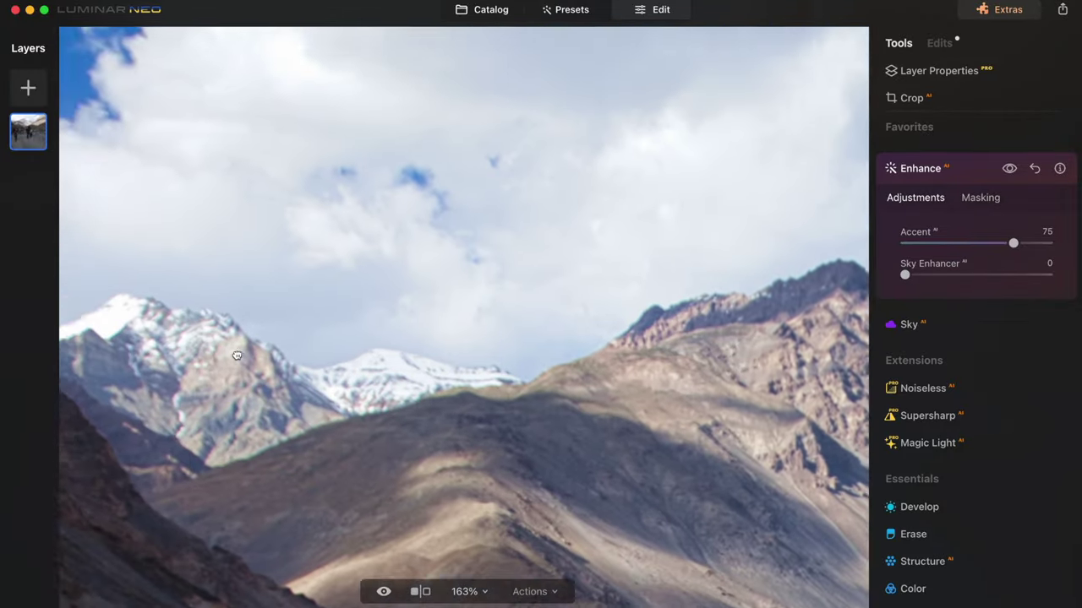
pyautogui.scroll(-5, 316, 329)
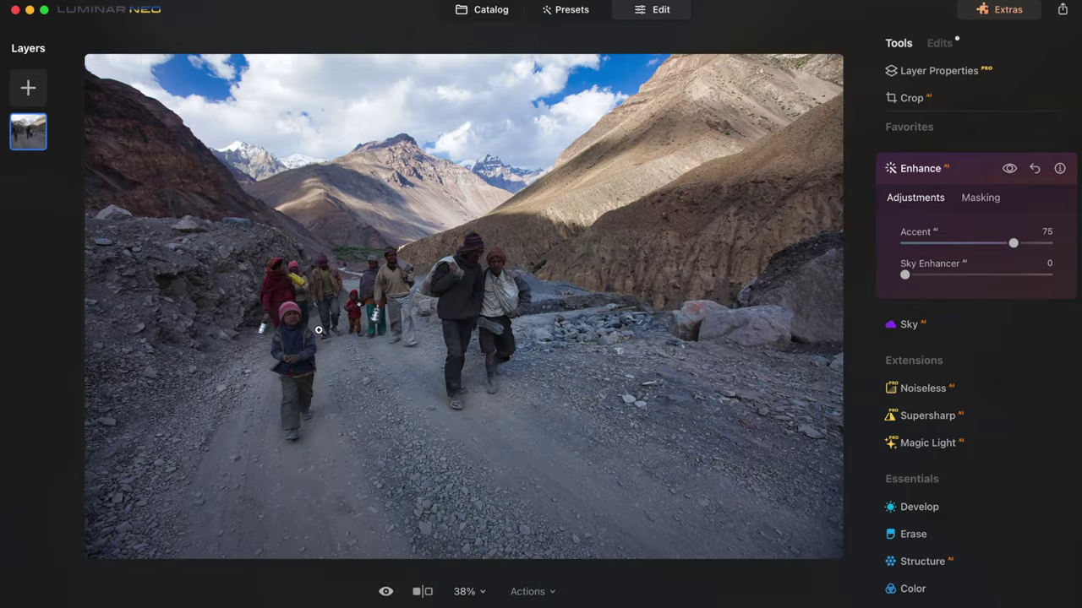
# Set Sky Enhancer AI to 31 for the mountain photo, and inspect the sky above the slopes up close
pyautogui.moveTo(905, 274); pyautogui.dragTo(910, 306)
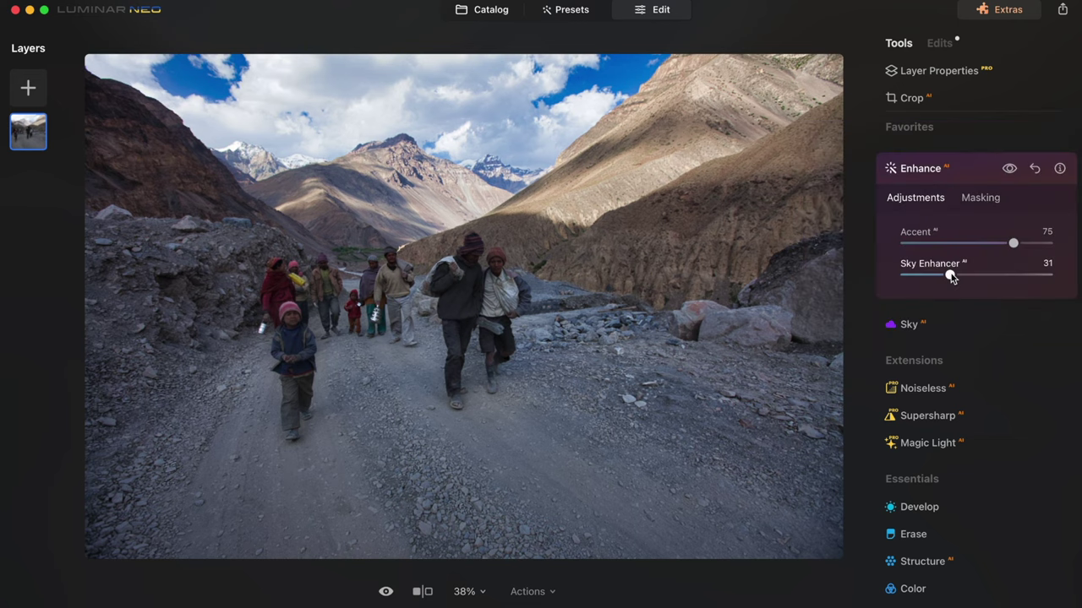
pyautogui.doubleClick(588, 89)
pyautogui.moveTo(572, 102); pyautogui.dragTo(635, 190)
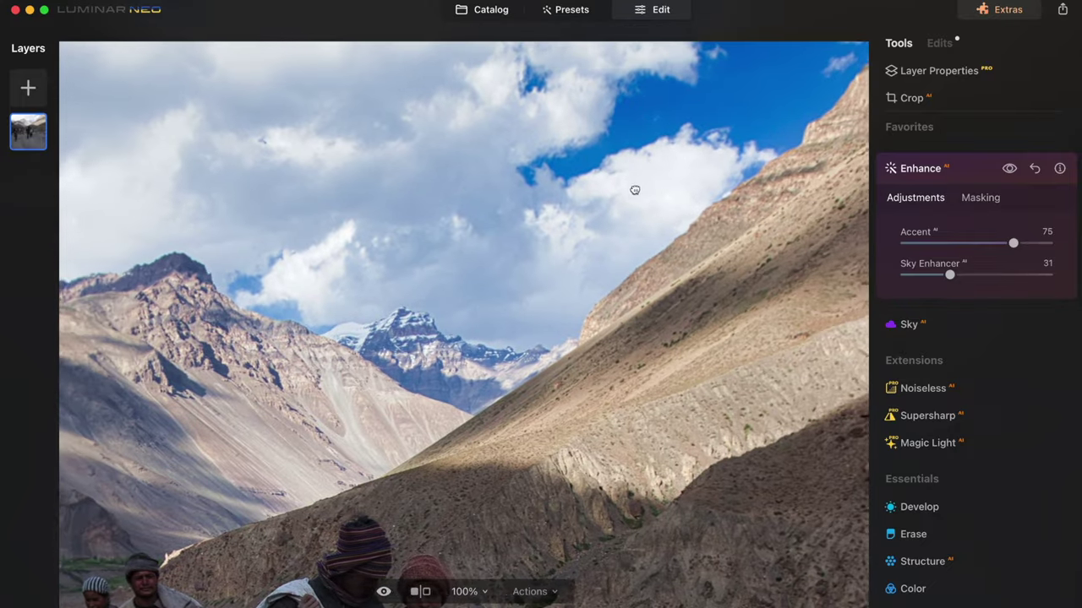
pyautogui.hscroll(-10, 634, 190)
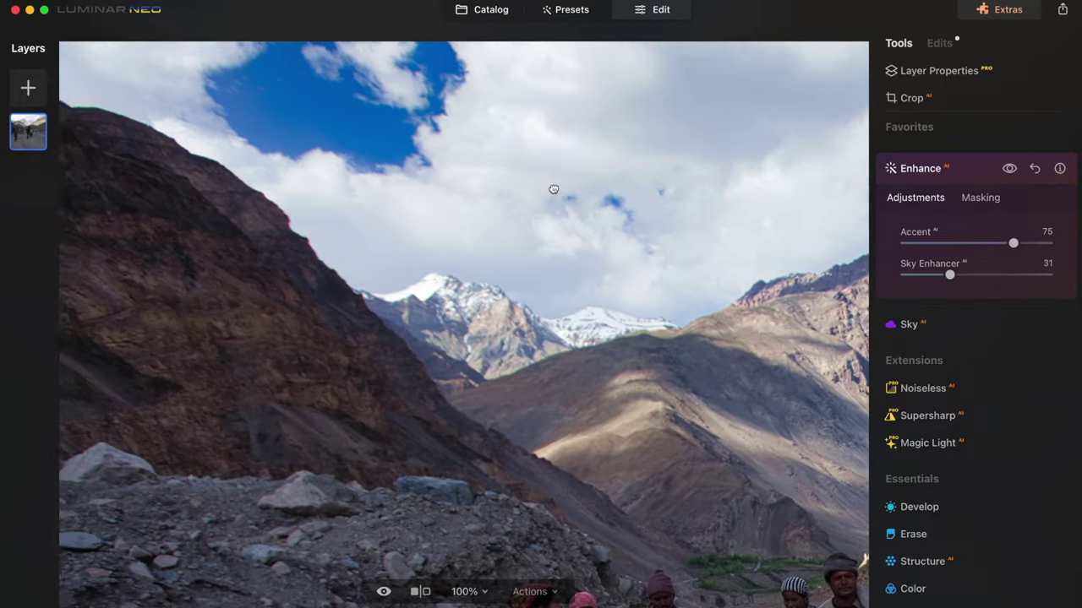
pyautogui.doubleClick(434, 186)
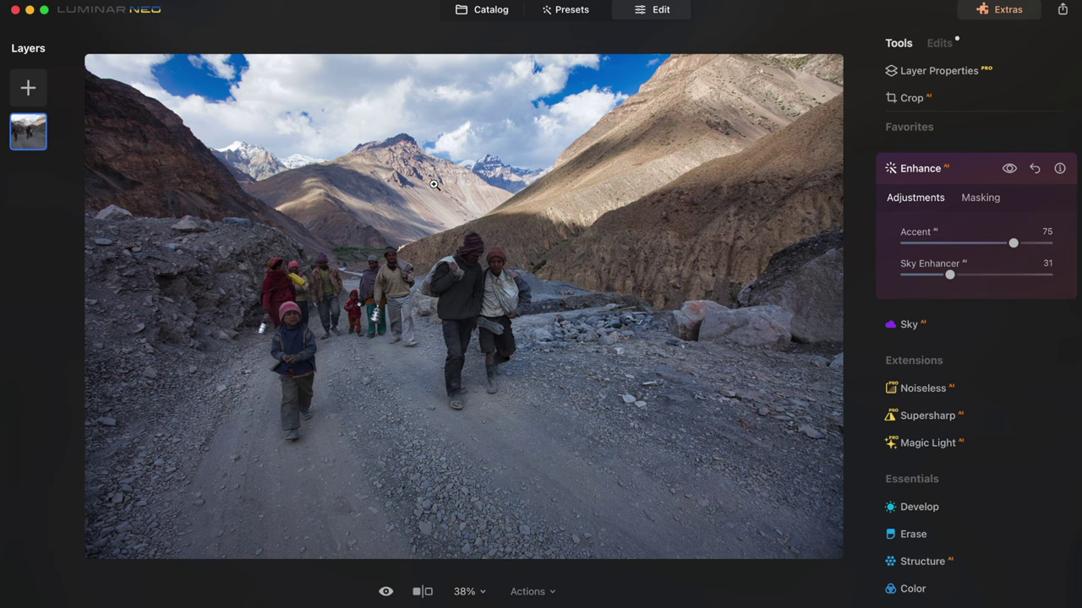
# Develop the whole mountain photo with Exposure at -0.27 and Smart Contrast at 10
pyautogui.scroll(-3, 992, 377)
pyautogui.click(920, 412)
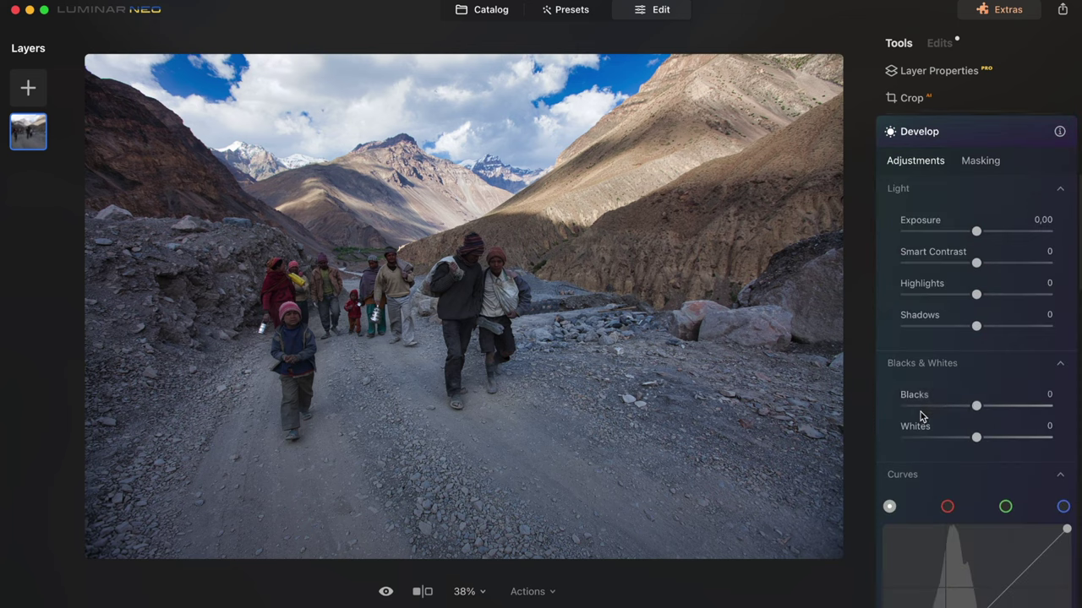
pyautogui.moveTo(976, 228); pyautogui.dragTo(940, 220)
pyautogui.moveTo(948, 284); pyautogui.dragTo(958, 284)
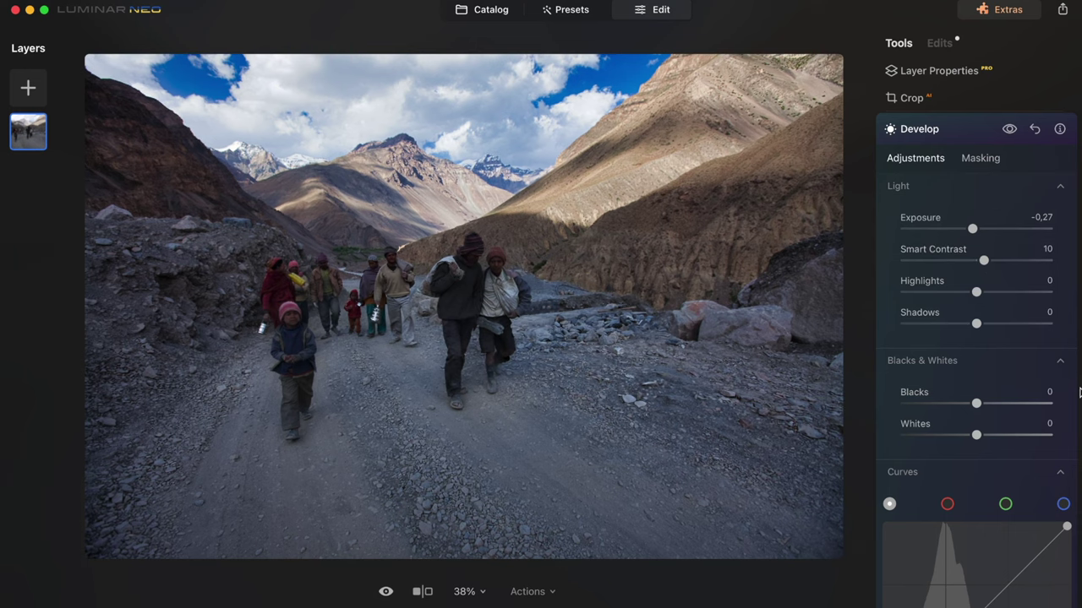
# Relight the walking group with Brightness Near at 50, inspect the people up close, and compare with and without Relight
pyautogui.scroll(-10, 1079, 391)
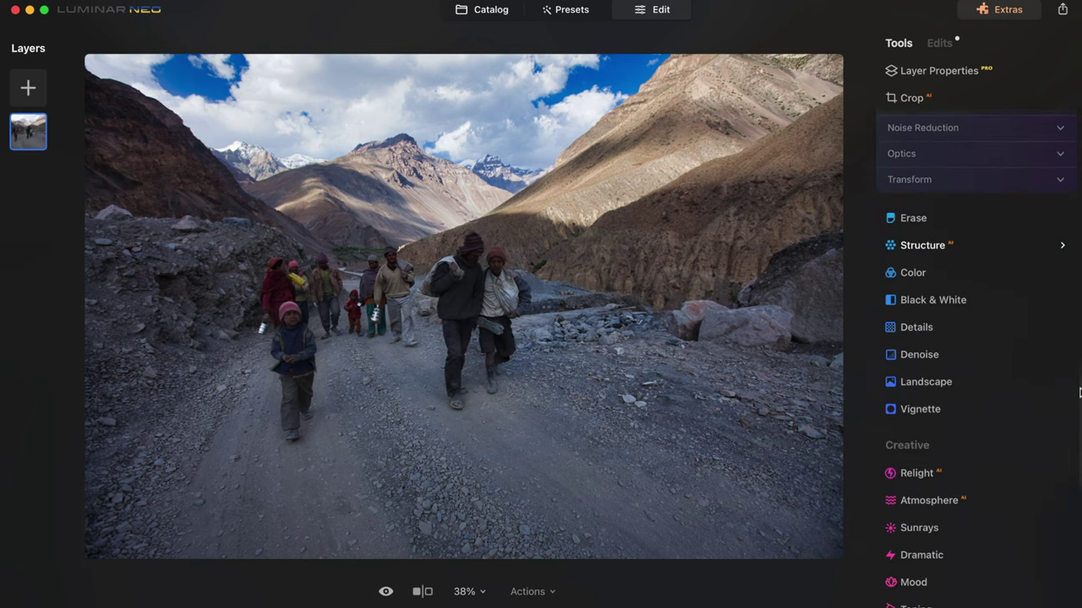
pyautogui.click(915, 425)
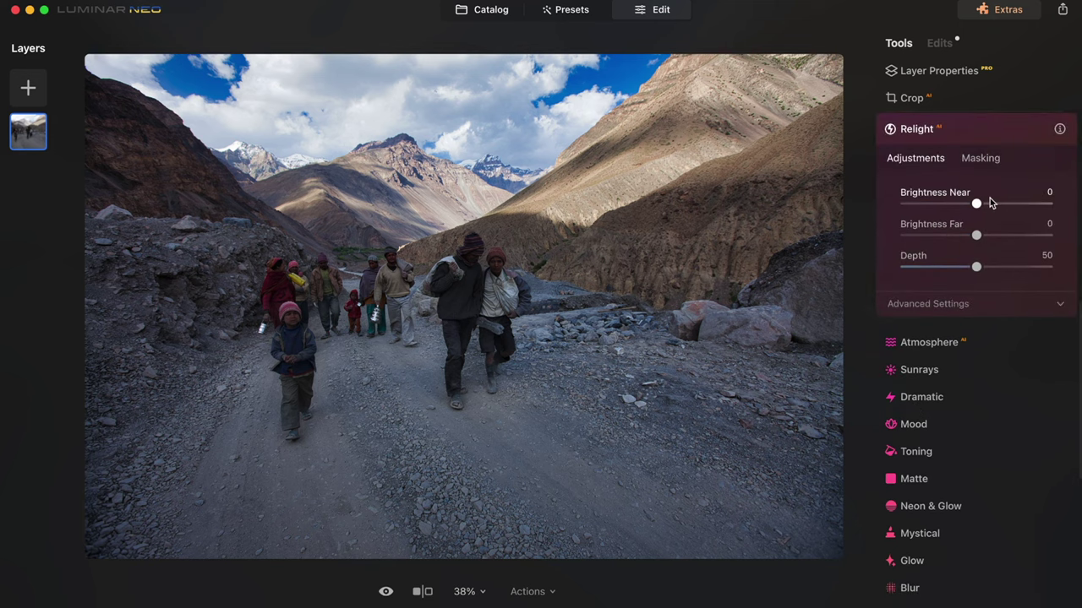
pyautogui.moveTo(976, 204)
pyautogui.mouseDown()
pyautogui.moveTo(960, 205)
pyautogui.moveTo(1033, 207)
pyautogui.moveTo(995, 209)
pyautogui.mouseUp()
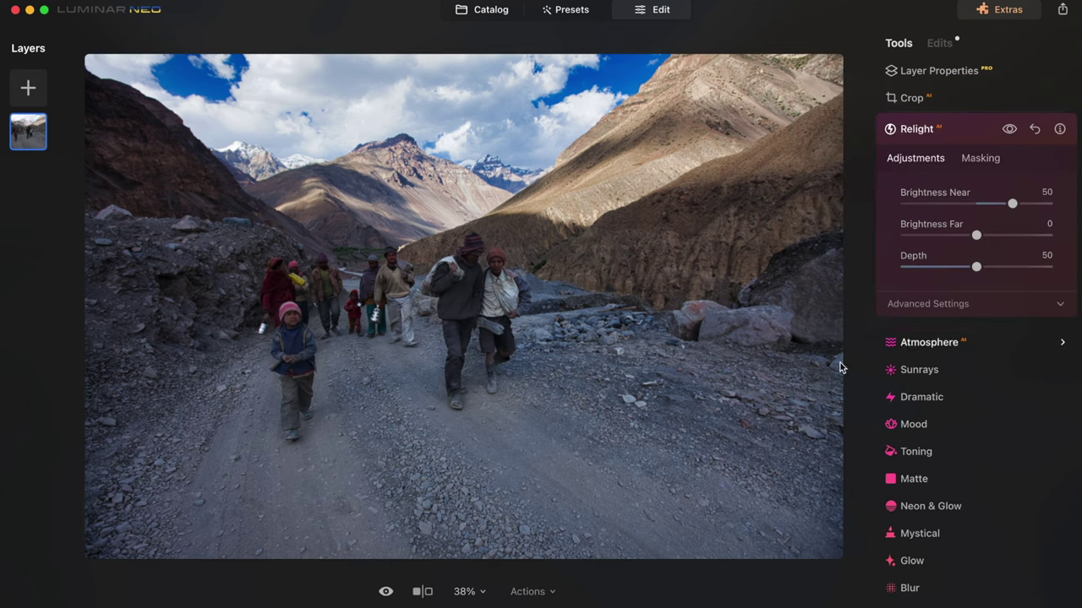
pyautogui.doubleClick(524, 291)
pyautogui.moveTo(444, 311); pyautogui.dragTo(636, 313)
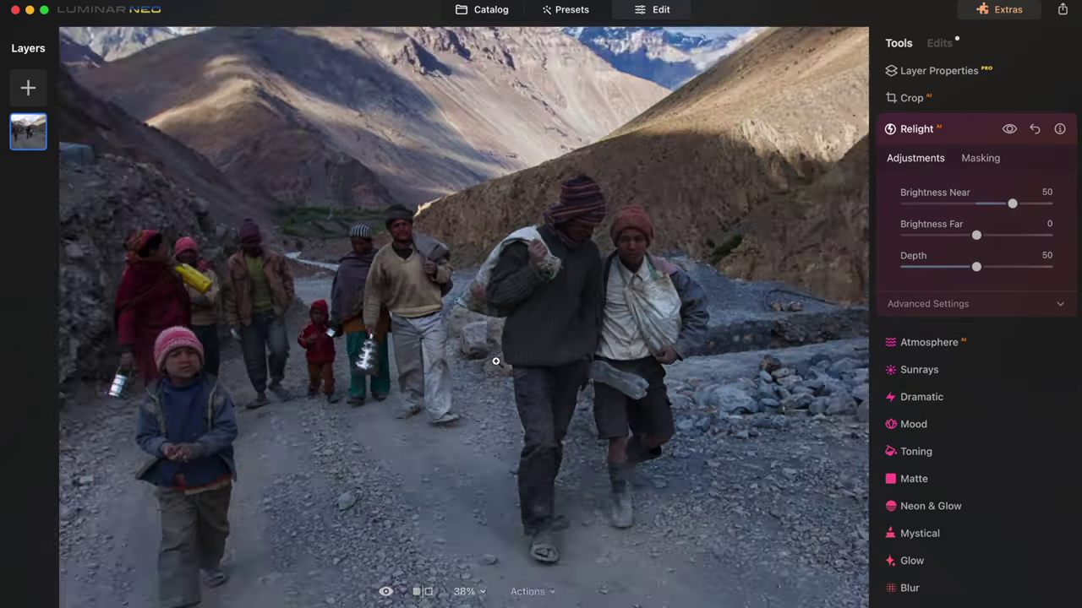
pyautogui.doubleClick(495, 362)
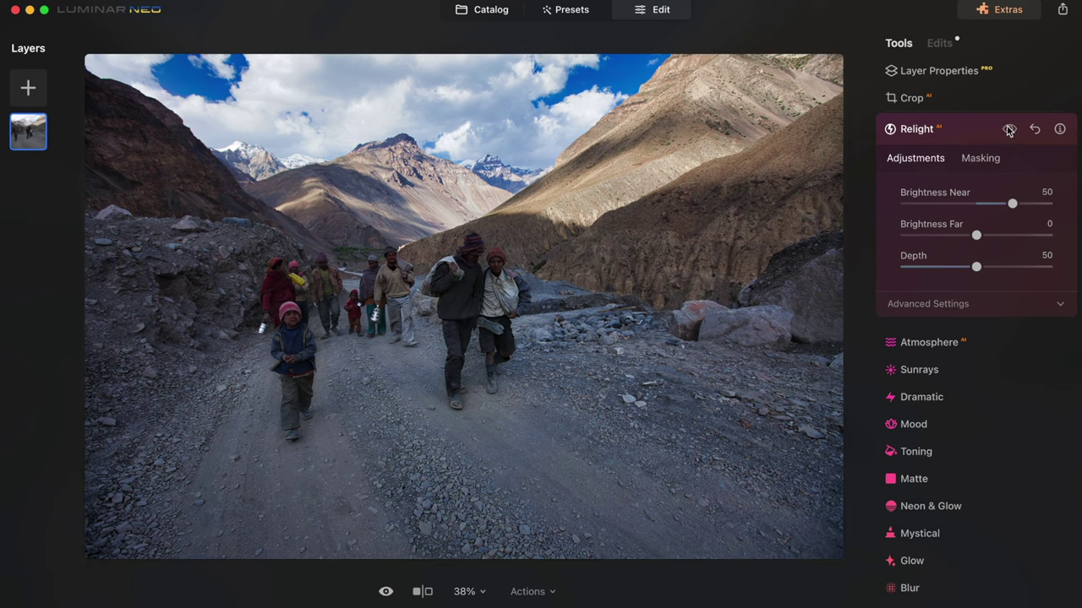
pyautogui.click(1009, 129)
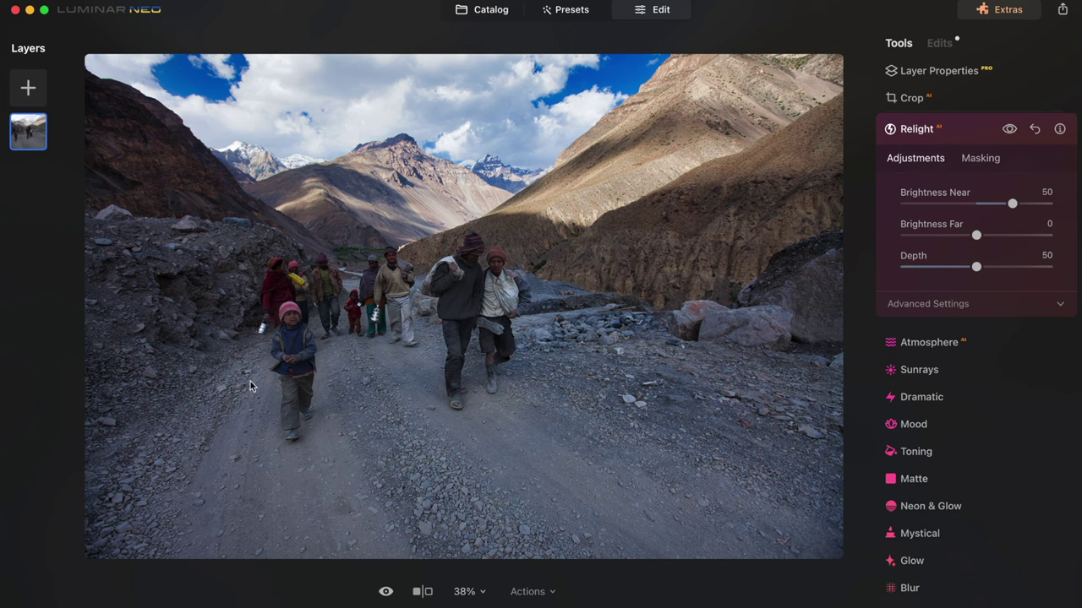
# Add a second Develop adjustment and mask it with a wide, flattened Radial Gradient centred on the people walking along the road
pyautogui.click(1054, 318)
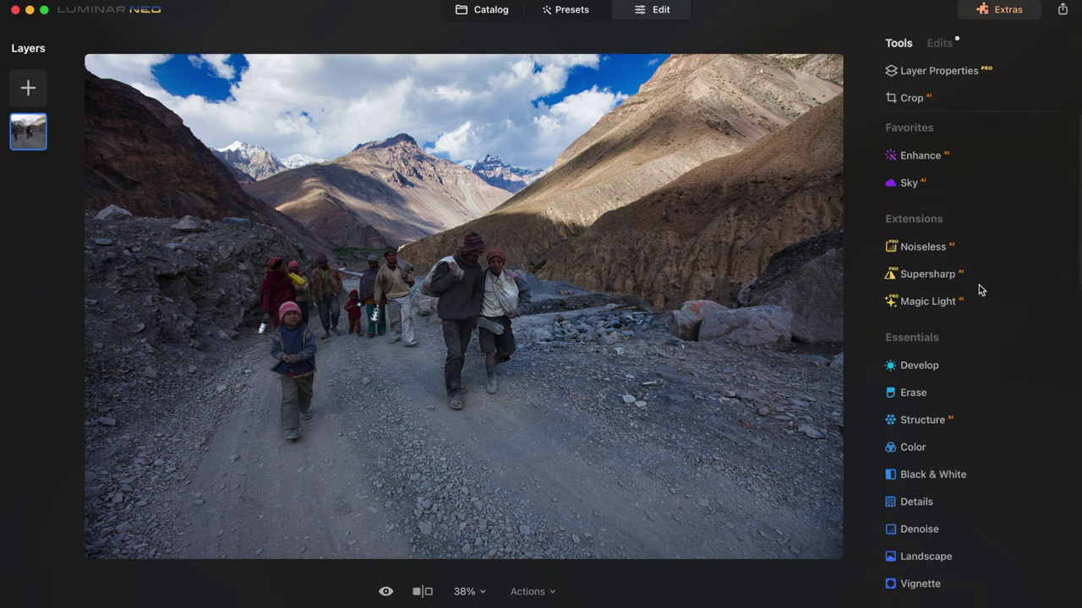
pyautogui.click(912, 364)
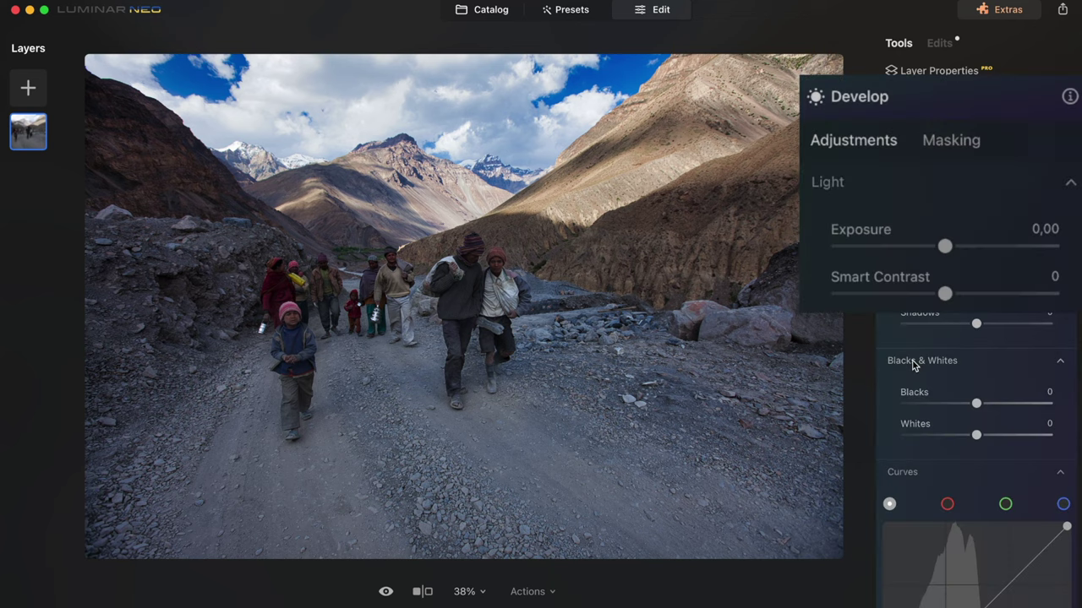
pyautogui.click(961, 143)
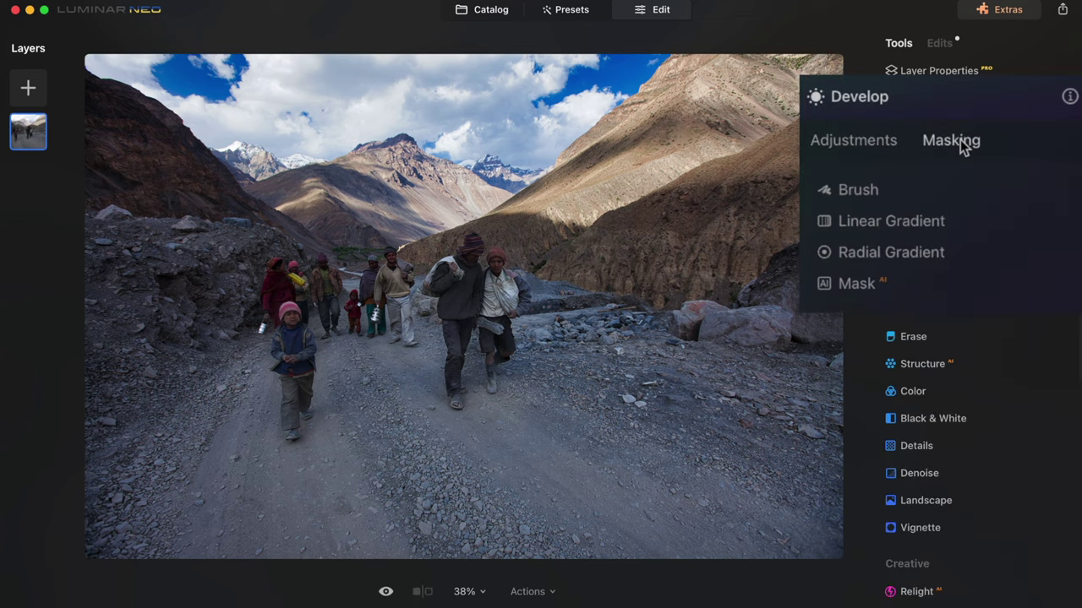
pyautogui.click(904, 262)
pyautogui.moveTo(297, 317)
pyautogui.mouseDown()
pyautogui.moveTo(410, 309)
pyautogui.moveTo(378, 301)
pyautogui.mouseUp()
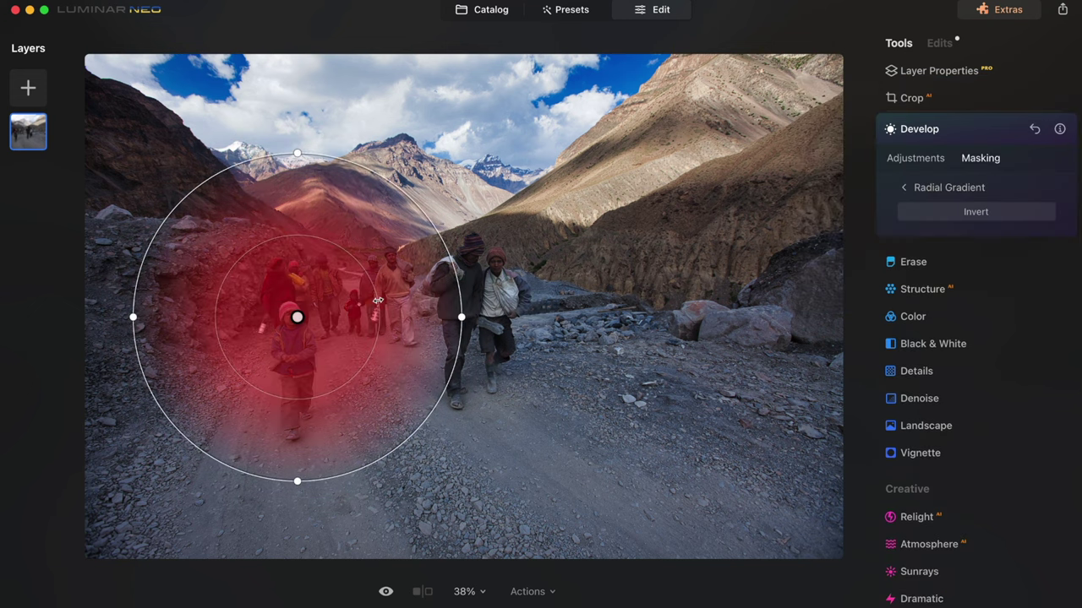
pyautogui.moveTo(463, 316); pyautogui.dragTo(625, 315)
pyautogui.moveTo(353, 290); pyautogui.dragTo(470, 301)
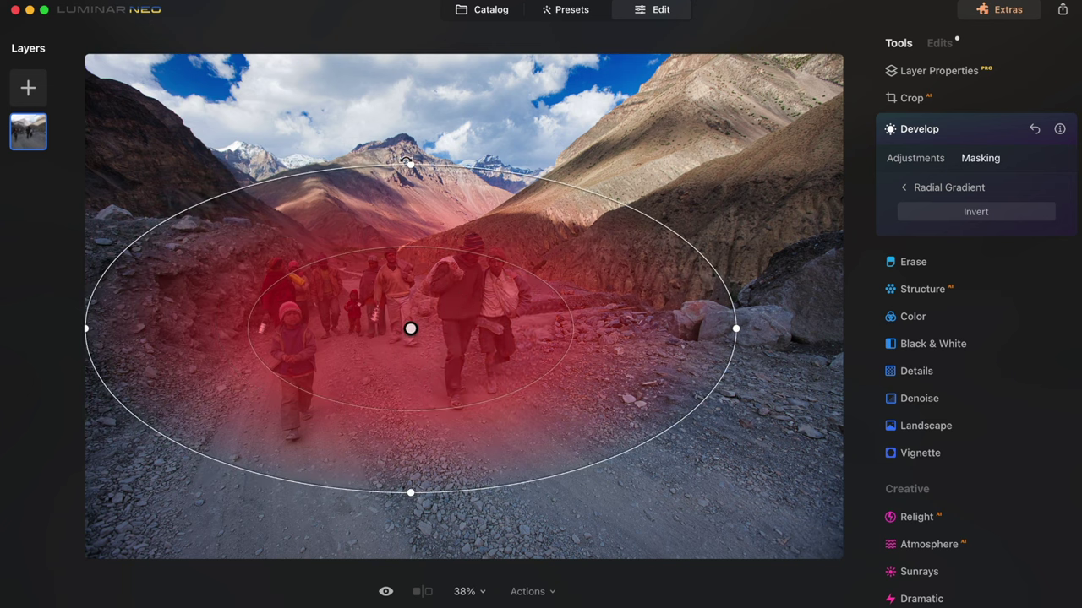
pyautogui.moveTo(410, 162); pyautogui.dragTo(410, 180)
pyautogui.moveTo(418, 280); pyautogui.dragTo(415, 263)
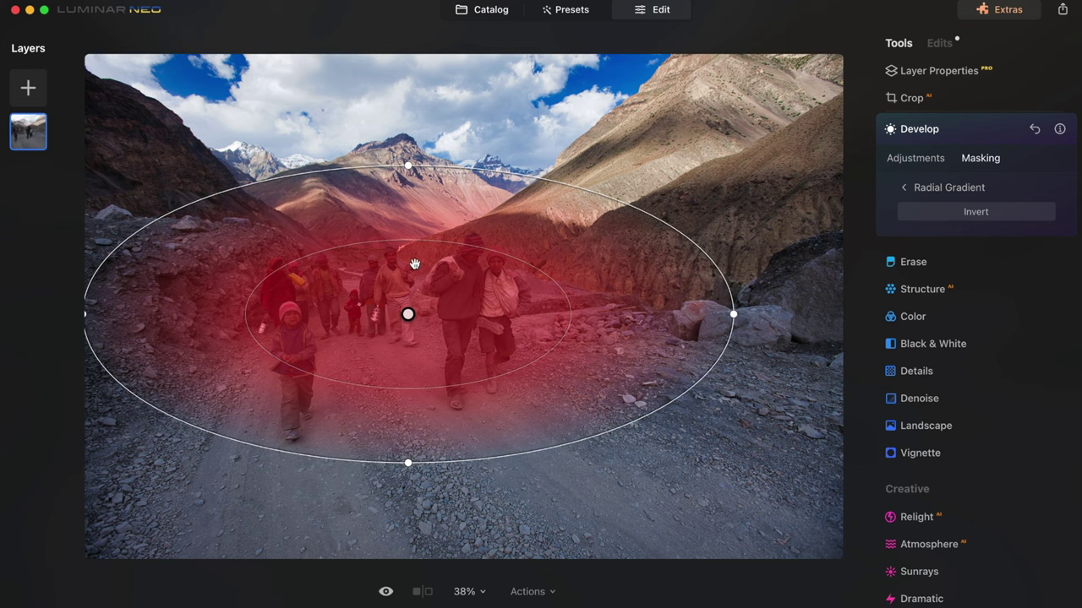
# Develop the masked group with Shadows at 55 and Smart Contrast at 13, and inspect the photo up close
pyautogui.click(906, 164)
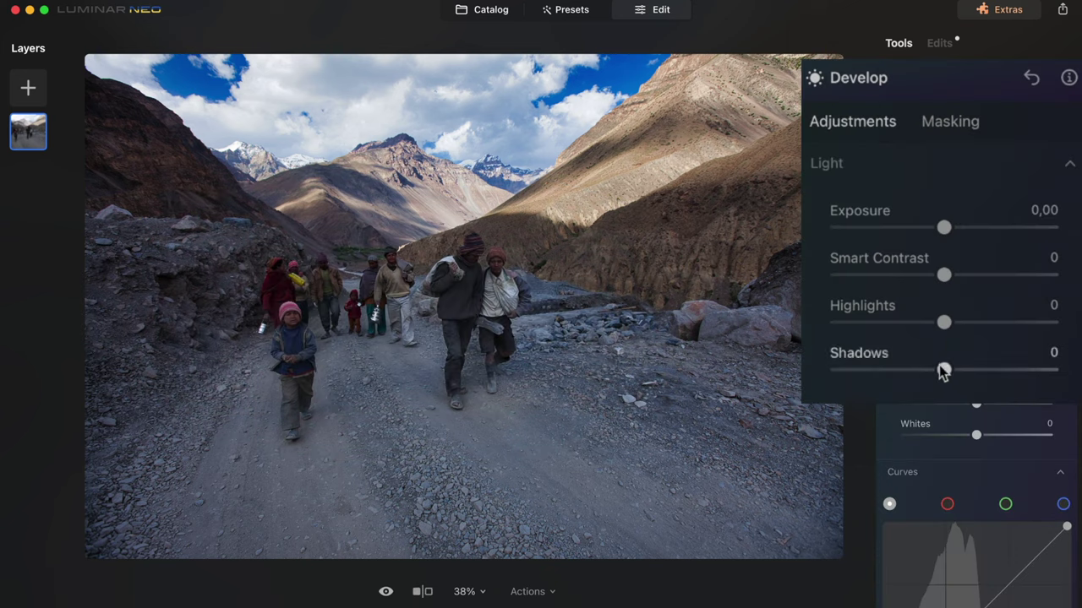
pyautogui.moveTo(944, 372); pyautogui.dragTo(1003, 371)
pyautogui.moveTo(946, 284)
pyautogui.mouseDown()
pyautogui.moveTo(974, 286)
pyautogui.moveTo(963, 285)
pyautogui.mouseUp()
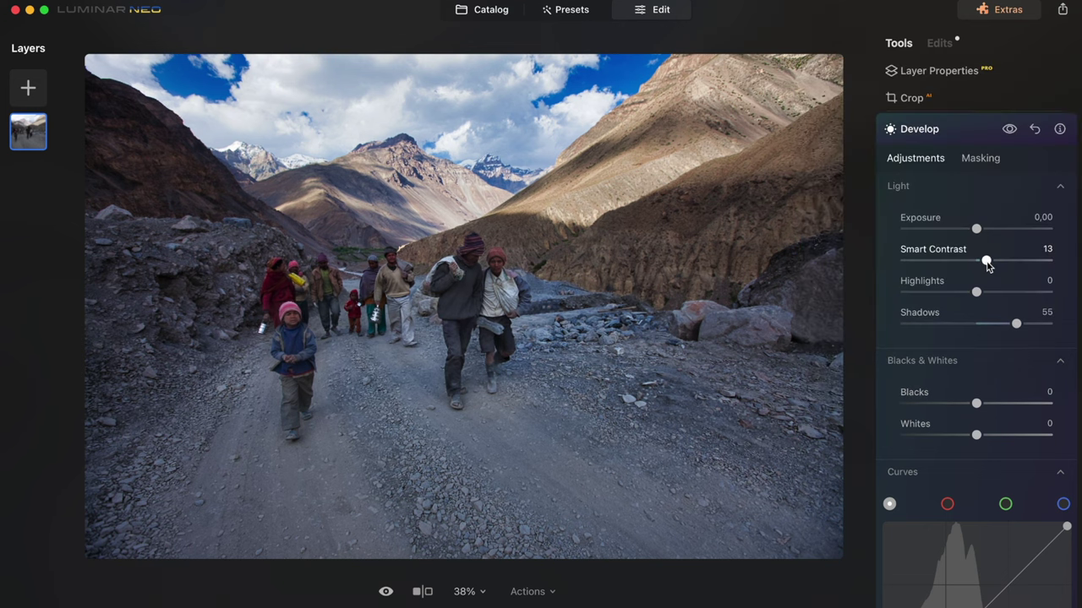
pyautogui.doubleClick(739, 458)
pyautogui.moveTo(727, 465); pyautogui.dragTo(698, 372)
pyautogui.rightClick(754, 392)
pyautogui.click(476, 454)
pyautogui.moveTo(409, 463); pyautogui.dragTo(536, 439)
pyautogui.doubleClick(535, 439)
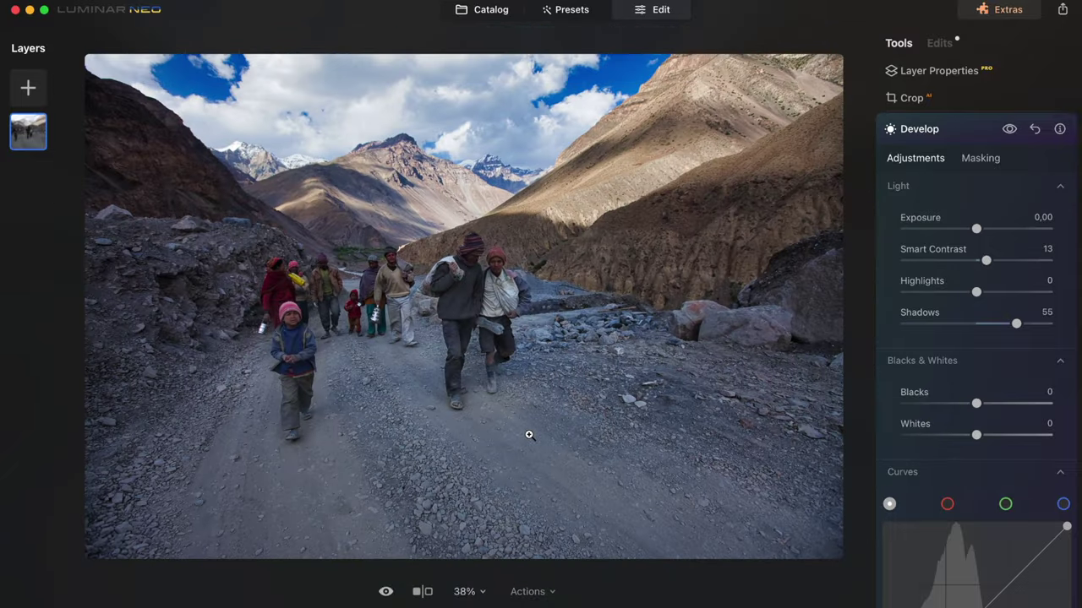
# Add a third Develop adjustment and mask it with a Linear Gradient rising over the gravel road in the foreground
pyautogui.click(920, 129)
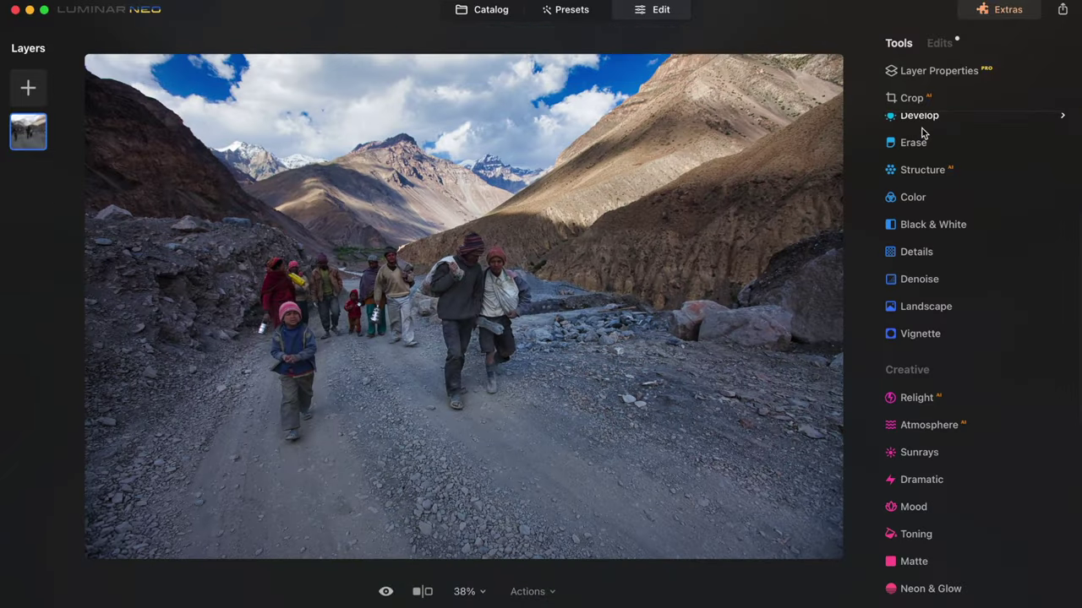
pyautogui.click(916, 222)
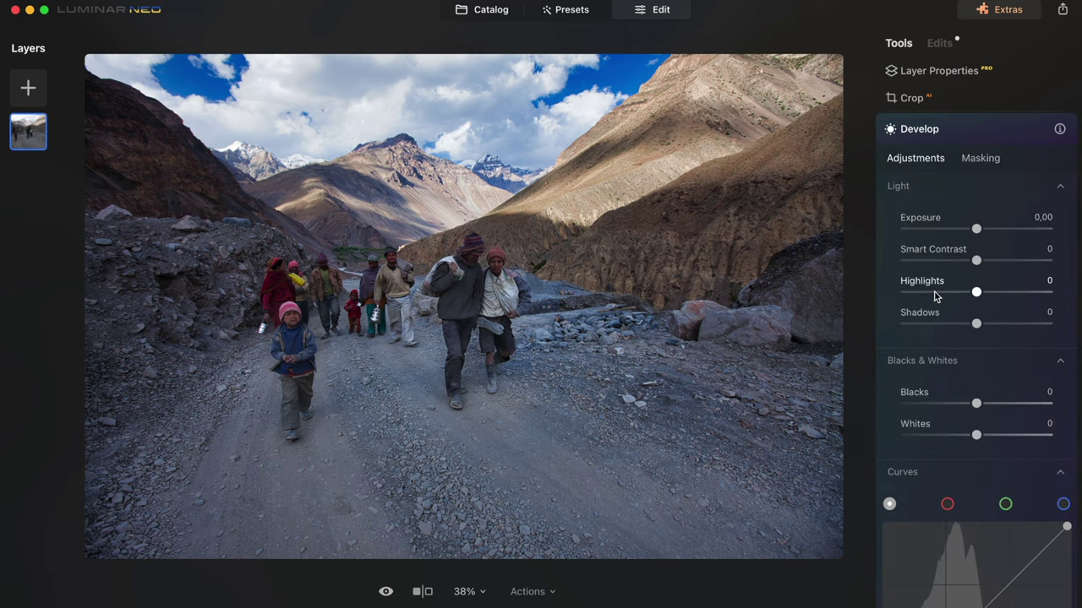
pyautogui.click(980, 158)
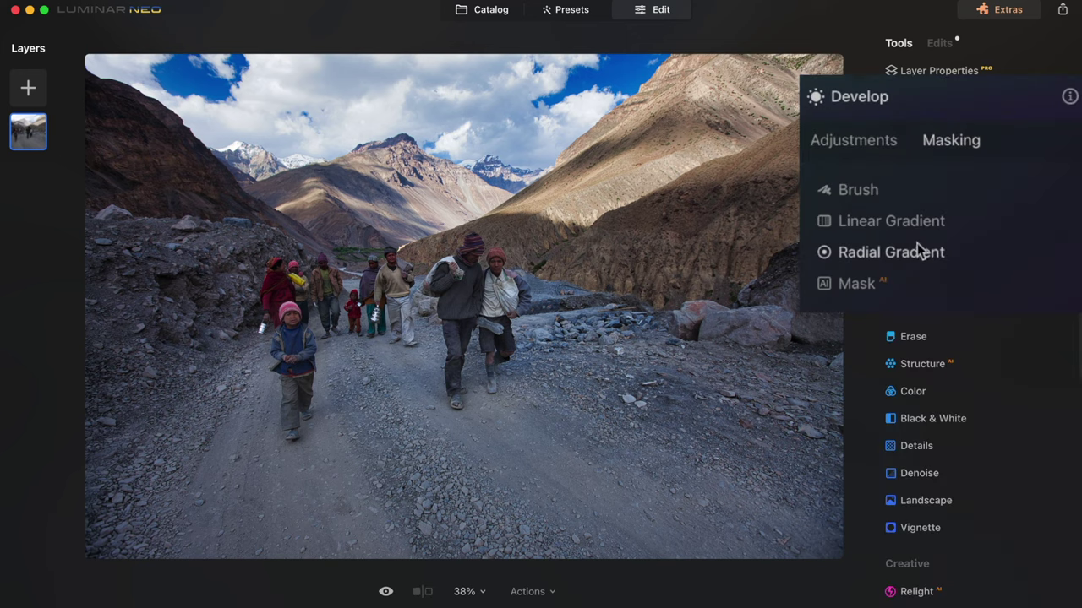
pyautogui.click(941, 213)
pyautogui.moveTo(496, 490)
pyautogui.mouseDown()
pyautogui.moveTo(506, 543)
pyautogui.moveTo(483, 372)
pyautogui.mouseUp()
# Darken the masked foreground with Develop Exposure at -1.07, and compare the photo before and after all edits
pyautogui.click(915, 158)
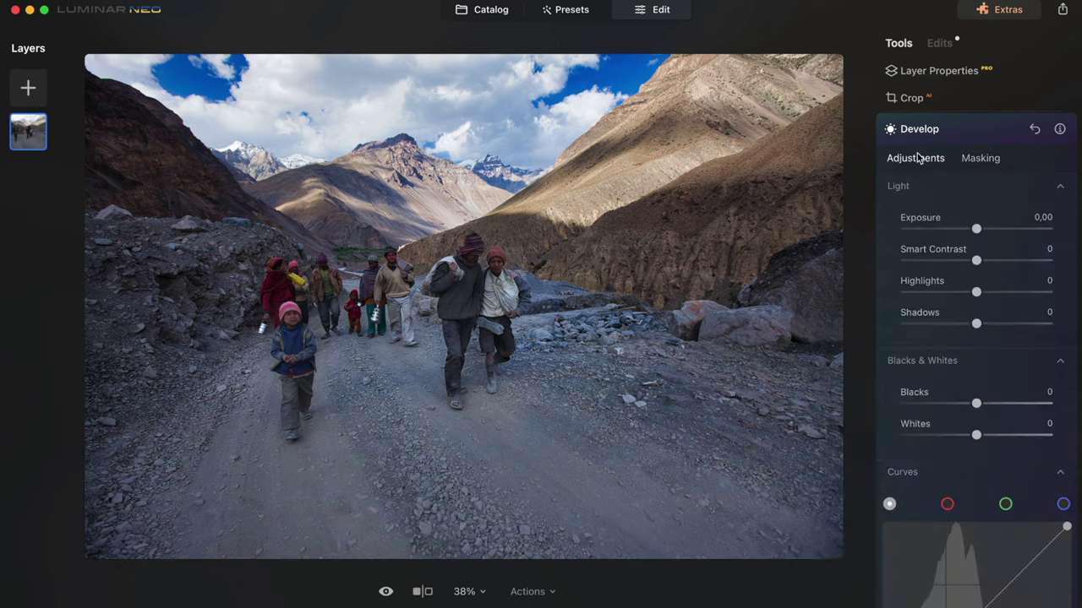
pyautogui.moveTo(977, 228); pyautogui.dragTo(921, 228)
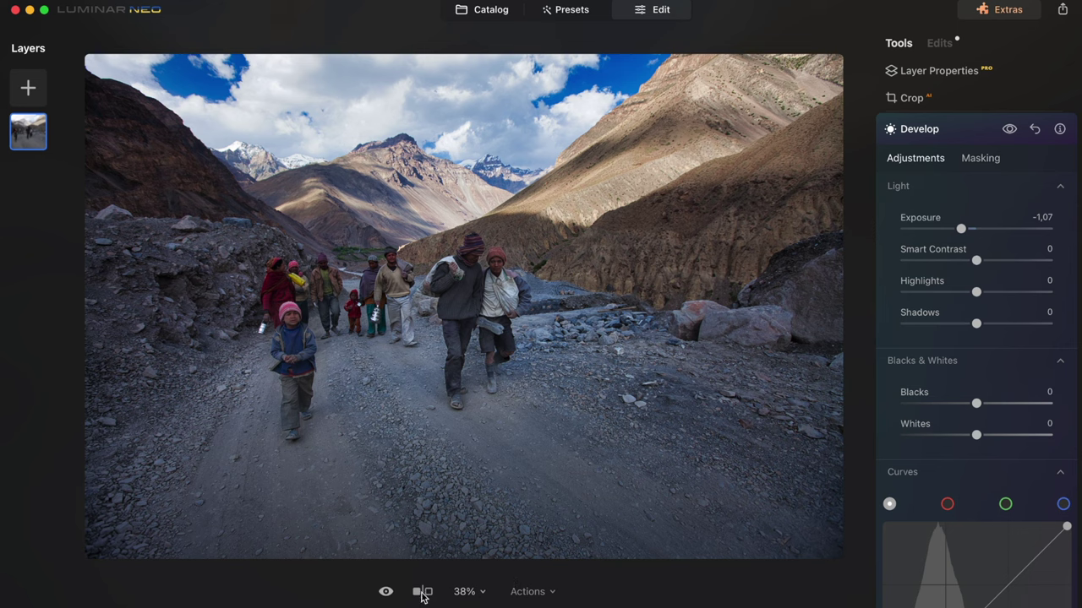
pyautogui.click(384, 595)
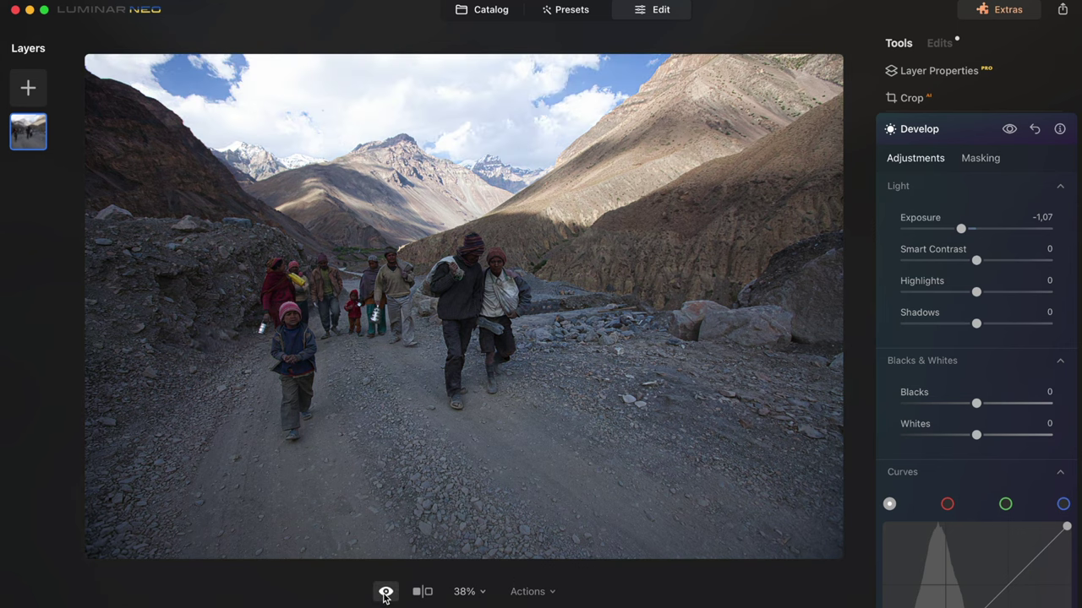
pyautogui.click(384, 595)
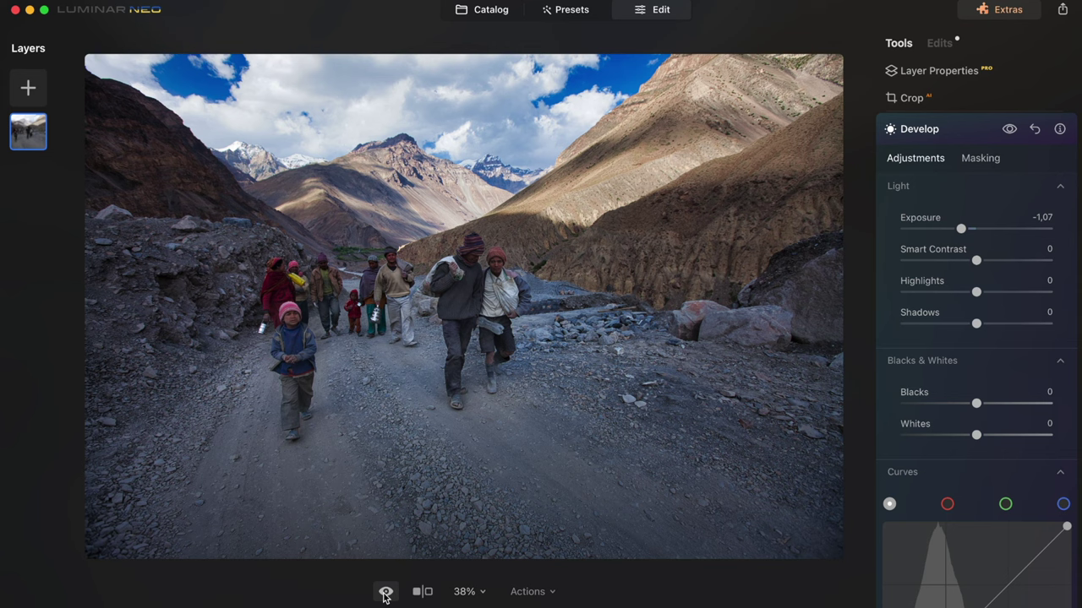
pyautogui.click(386, 594)
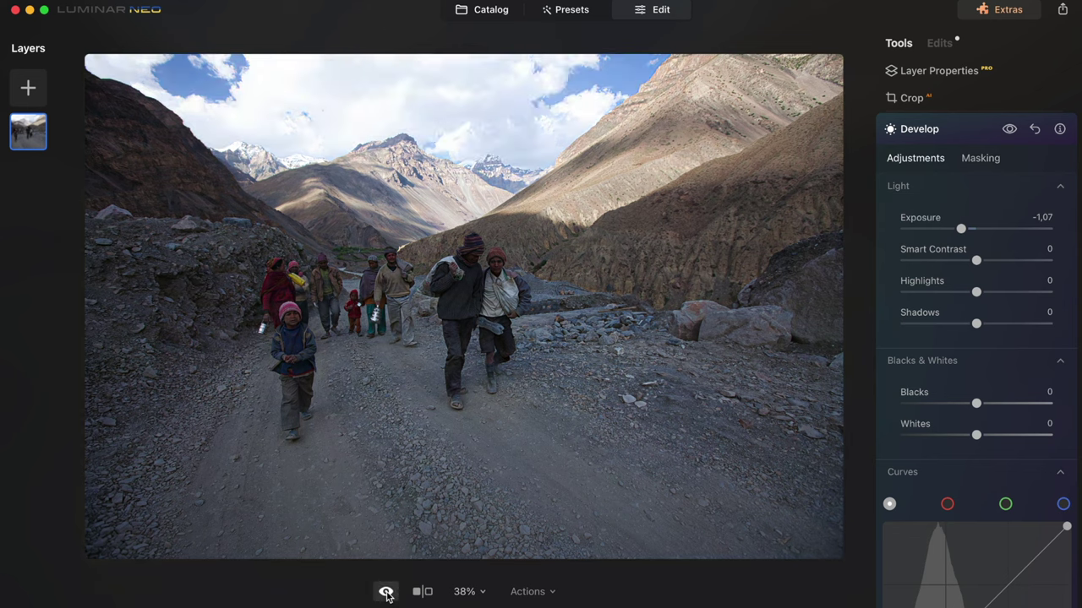
pyautogui.click(386, 594)
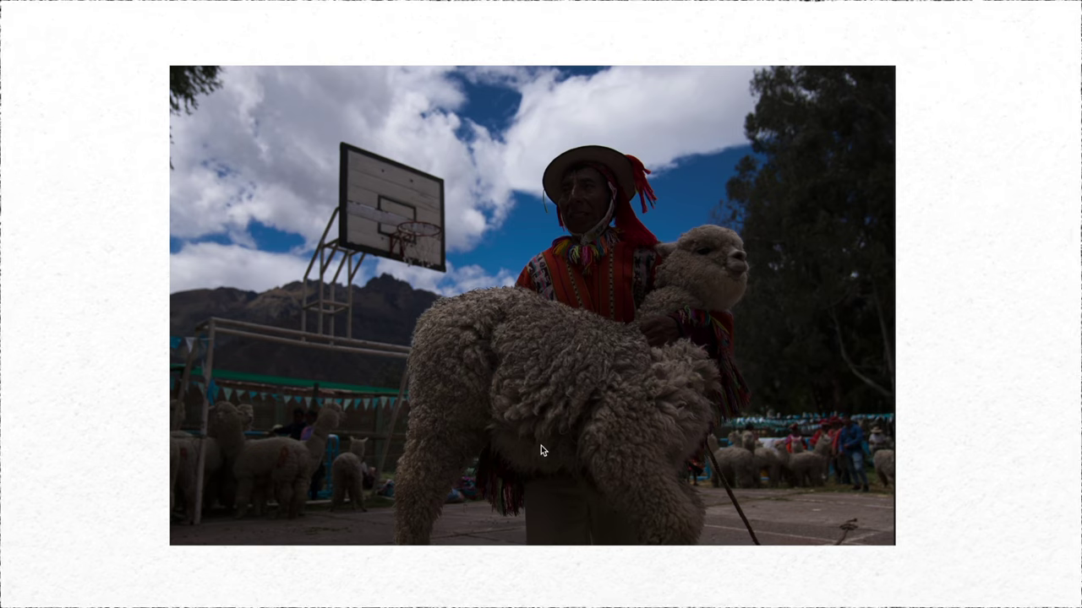
# Enhance the photo of the man holding the alpaca with Accent at 68
pyautogui.click(460, 186)
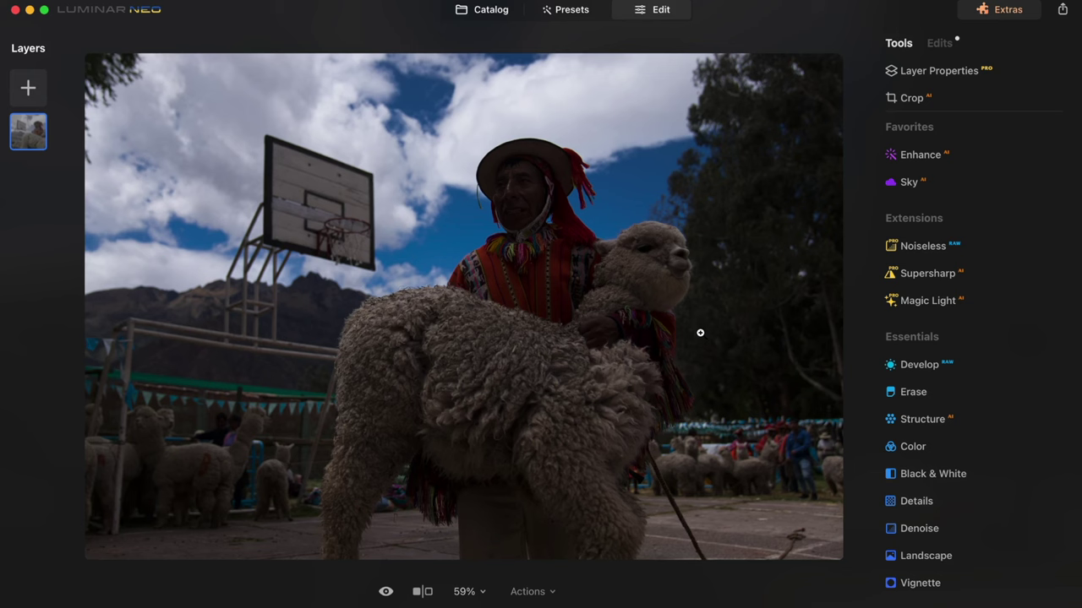
pyautogui.click(912, 162)
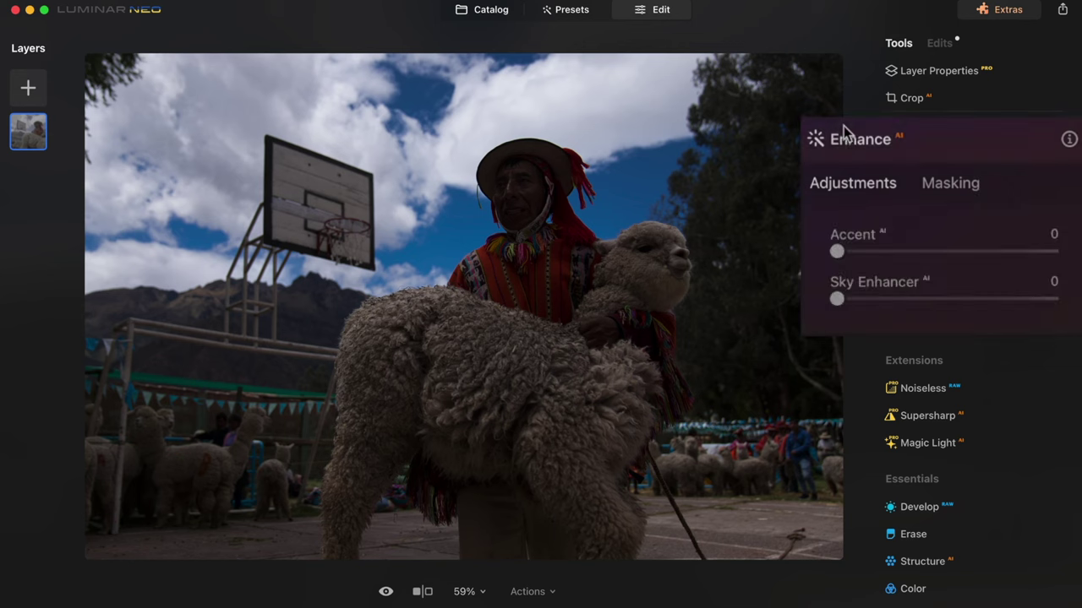
pyautogui.moveTo(842, 253); pyautogui.dragTo(974, 255)
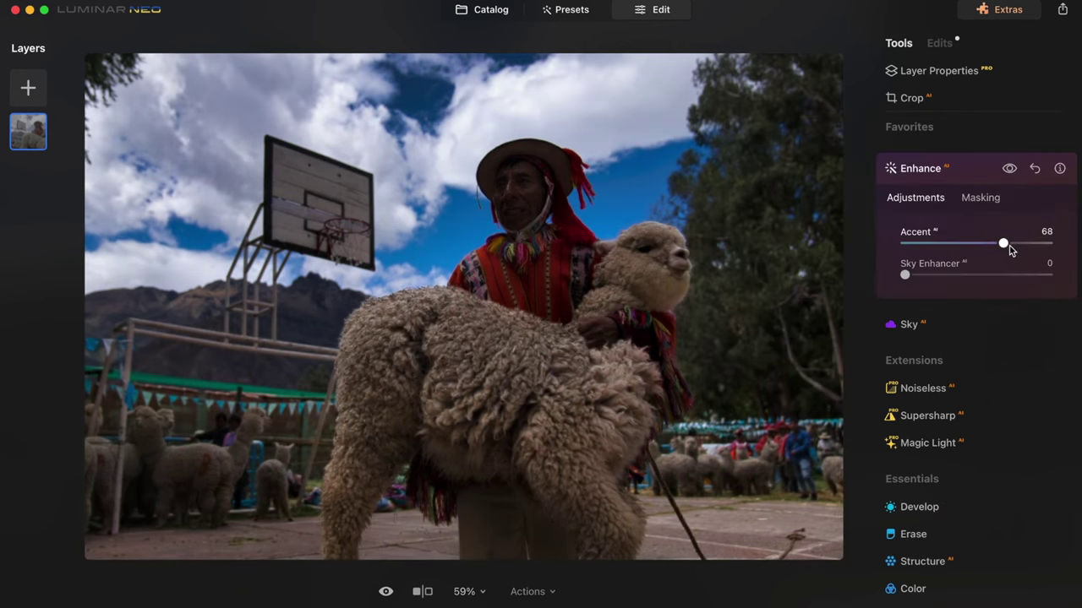
# Develop the whole alpaca photo with Exposure at 0.81 and Shadows at 38
pyautogui.scroll(-4, 1010, 249)
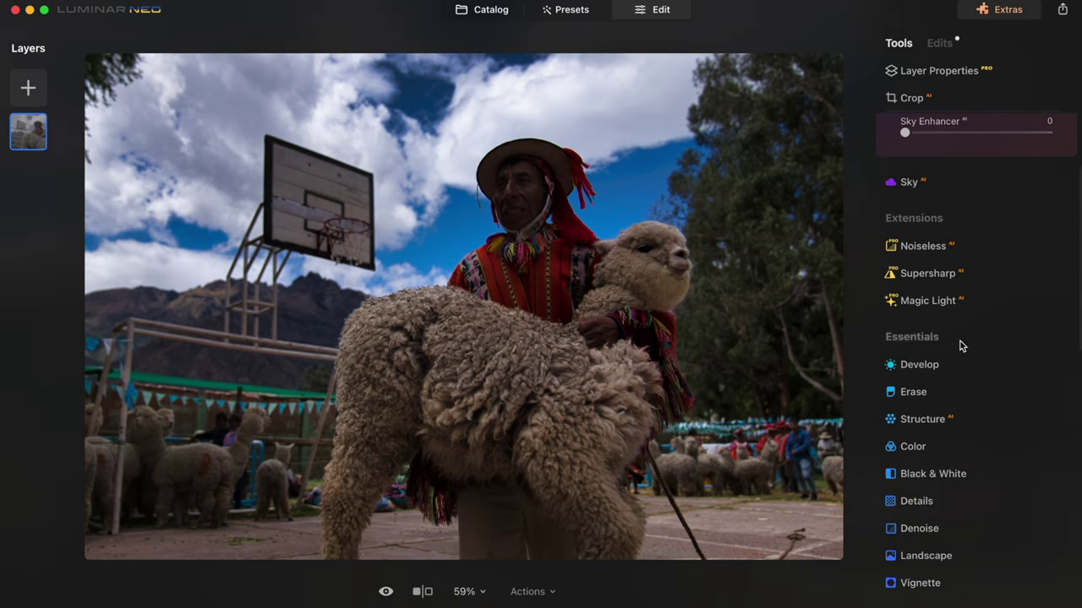
pyautogui.scroll(-2, 946, 363)
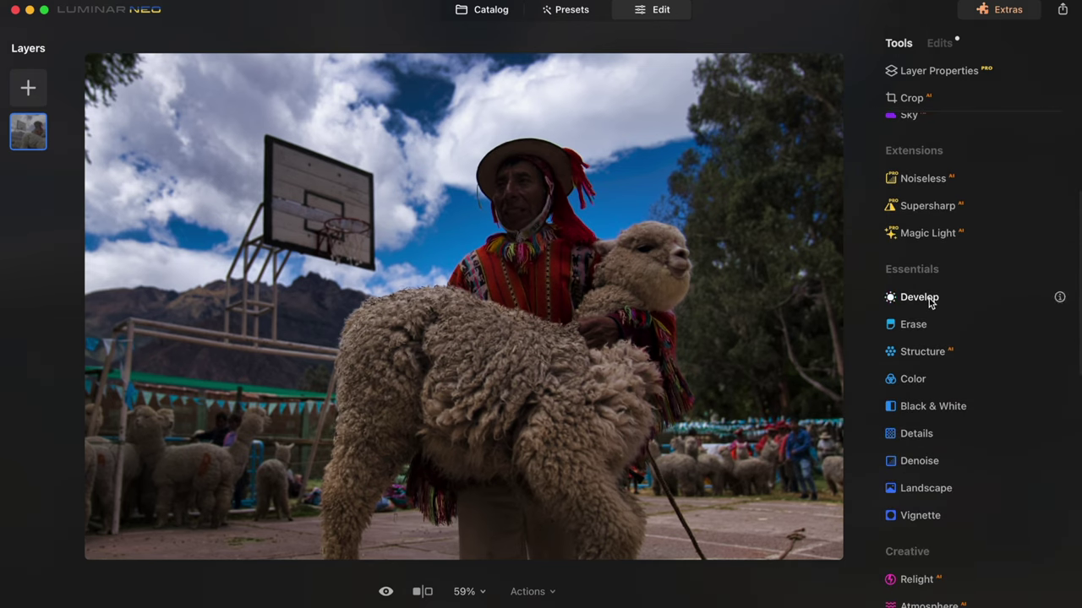
pyautogui.click(930, 303)
pyautogui.moveTo(978, 229)
pyautogui.mouseDown()
pyautogui.moveTo(988, 231)
pyautogui.moveTo(966, 230)
pyautogui.mouseUp()
pyautogui.moveTo(946, 368); pyautogui.dragTo(989, 373)
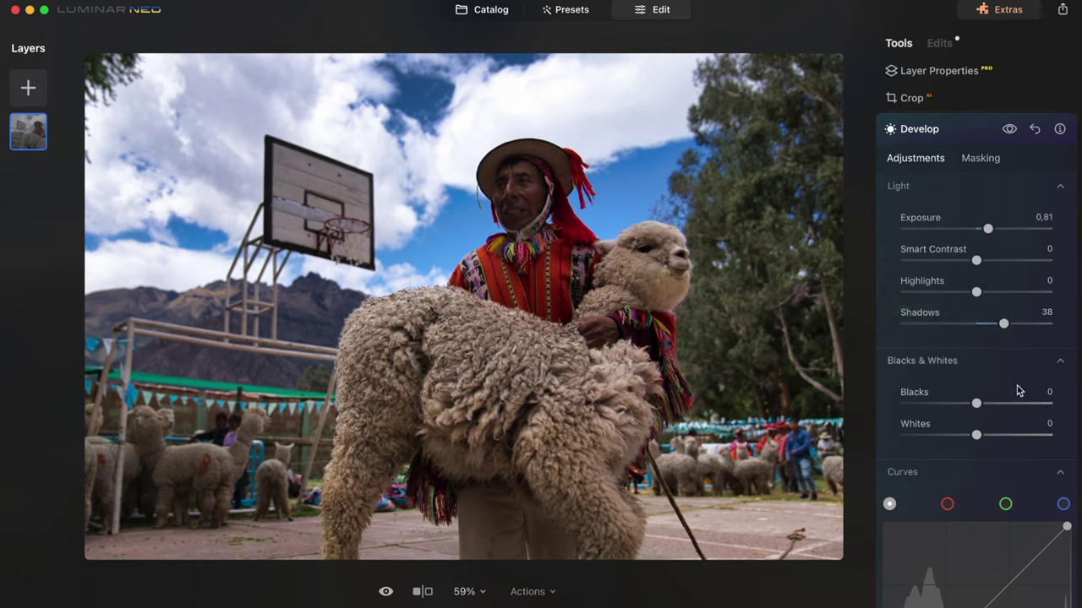
# Relight the man and alpaca in the foreground with Brightness Near at 74
pyautogui.scroll(-10, 1028, 431)
pyautogui.scroll(-10, 1028, 433)
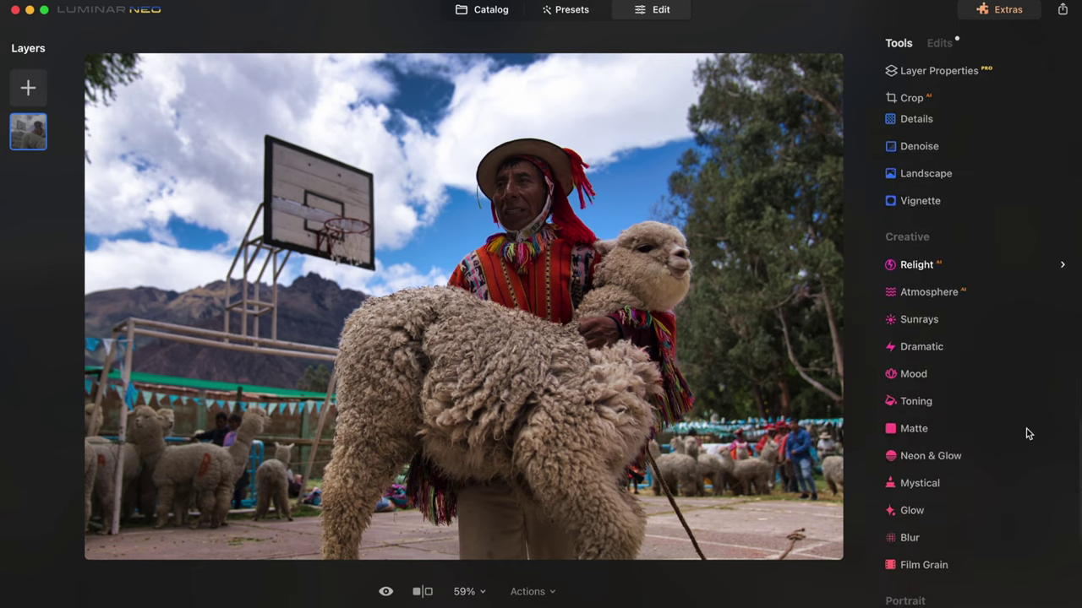
pyautogui.click(920, 209)
pyautogui.moveTo(945, 207); pyautogui.dragTo(1028, 209)
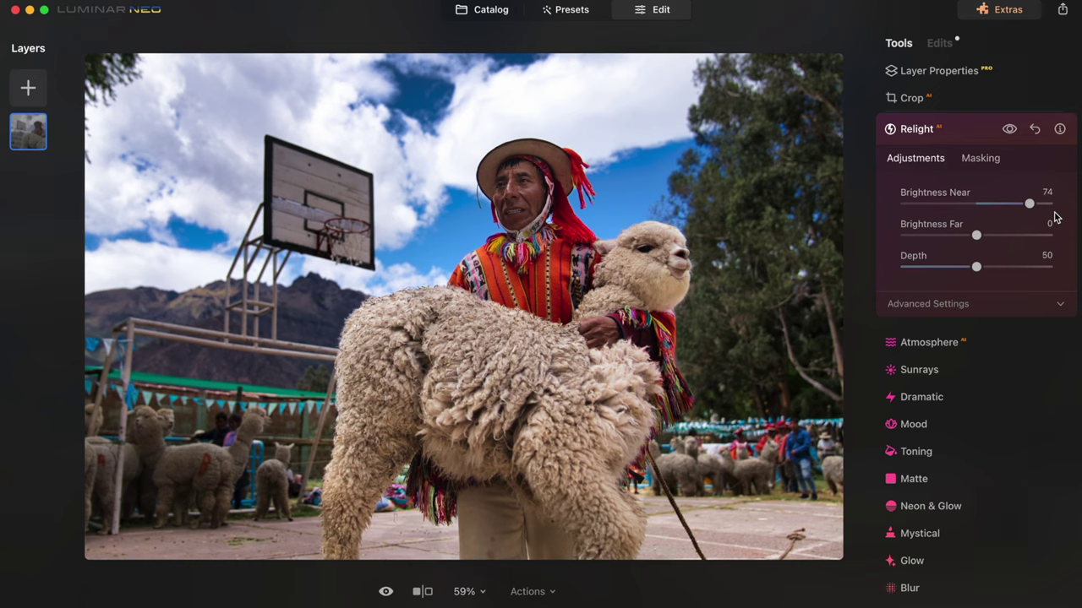
# Retouch the man's face with Face Light at 8, Iris Flare at 19, Eye Whitening at 36 and Eye Enhancer at 60
pyautogui.scroll(-10, 1055, 296)
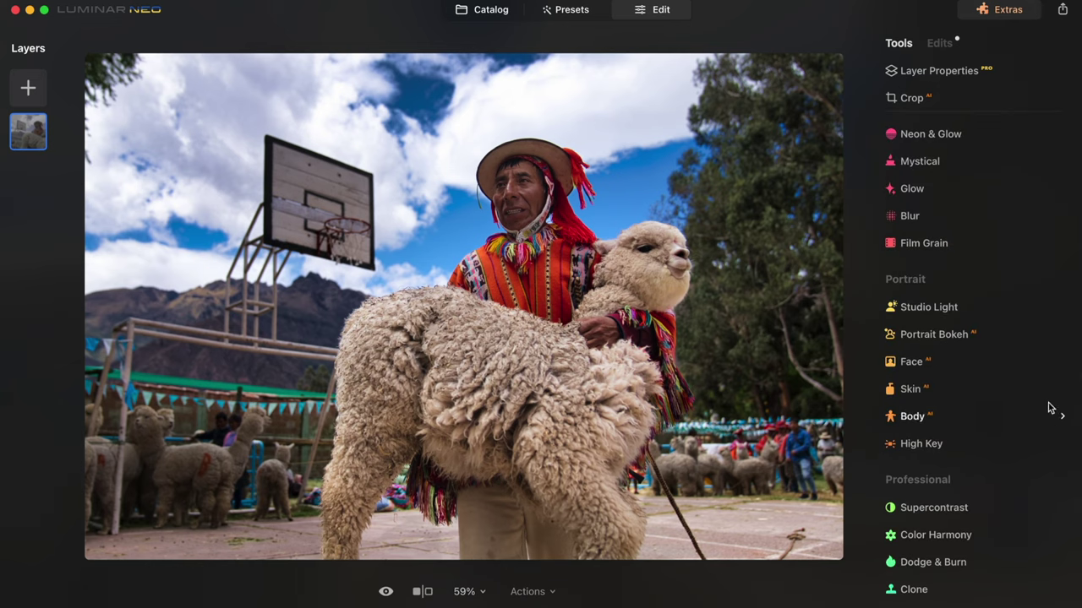
pyautogui.click(911, 361)
pyautogui.click(541, 232)
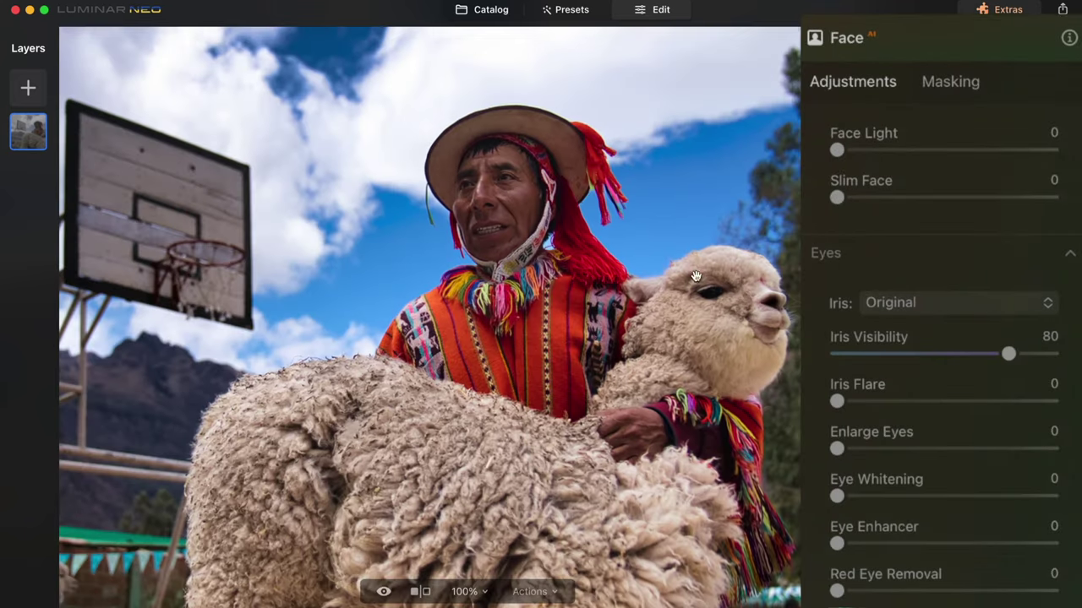
pyautogui.moveTo(838, 150); pyautogui.dragTo(861, 150)
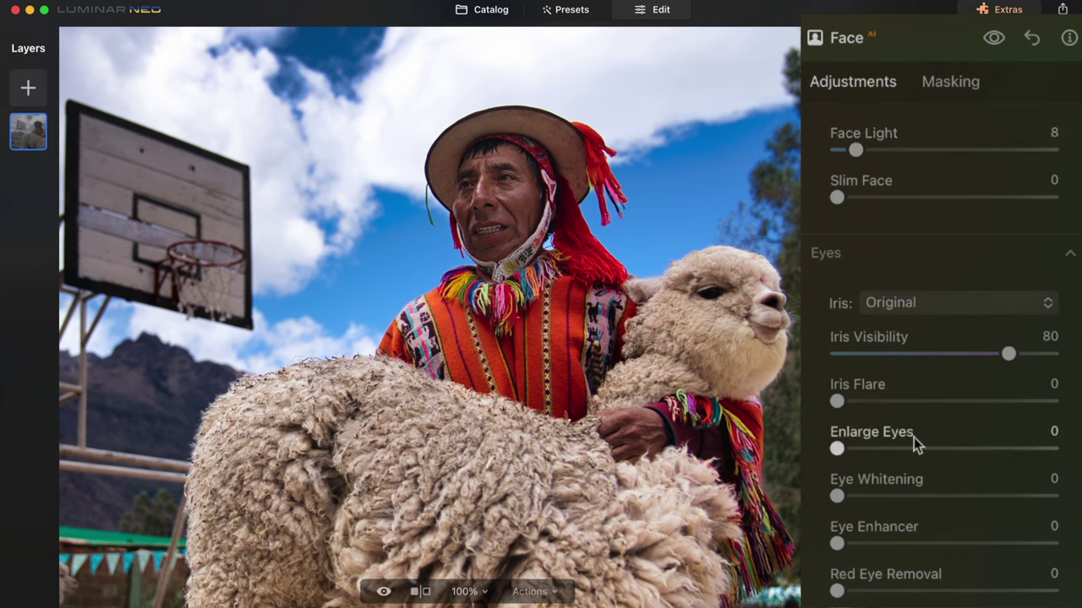
pyautogui.moveTo(840, 403); pyautogui.dragTo(882, 399)
pyautogui.scroll(2, 486, 182)
pyautogui.scroll(2, 487, 182)
pyautogui.moveTo(904, 433); pyautogui.dragTo(953, 433)
pyautogui.moveTo(916, 498); pyautogui.dragTo(918, 498)
pyautogui.moveTo(837, 543); pyautogui.dragTo(992, 464)
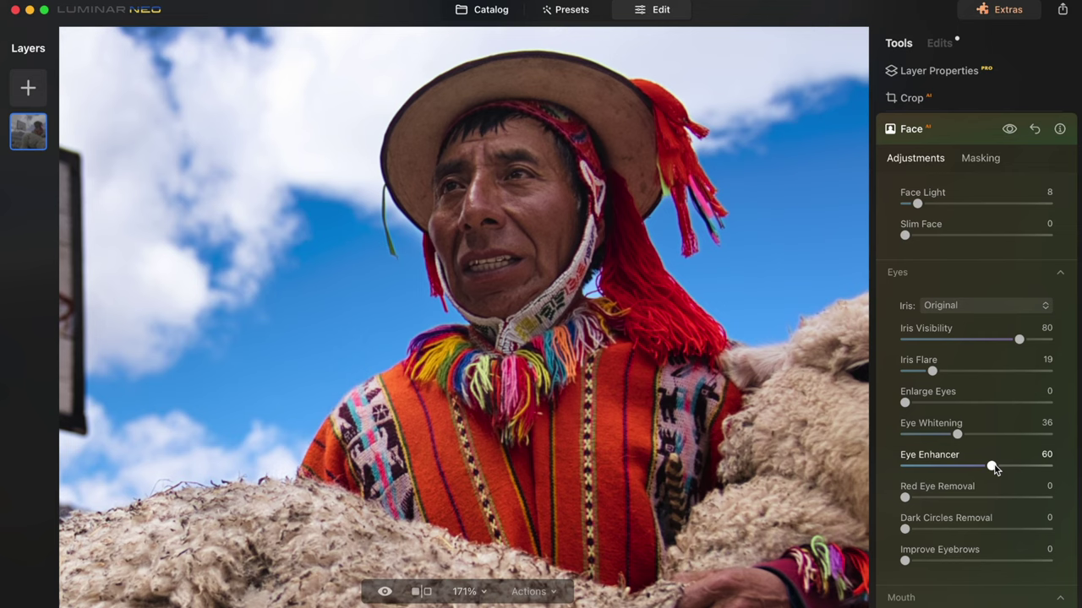
# Set the man's Teeth Whitening to 60 and raise Face Light to 18
pyautogui.scroll(-2, 996, 470)
pyautogui.scroll(-3, 994, 471)
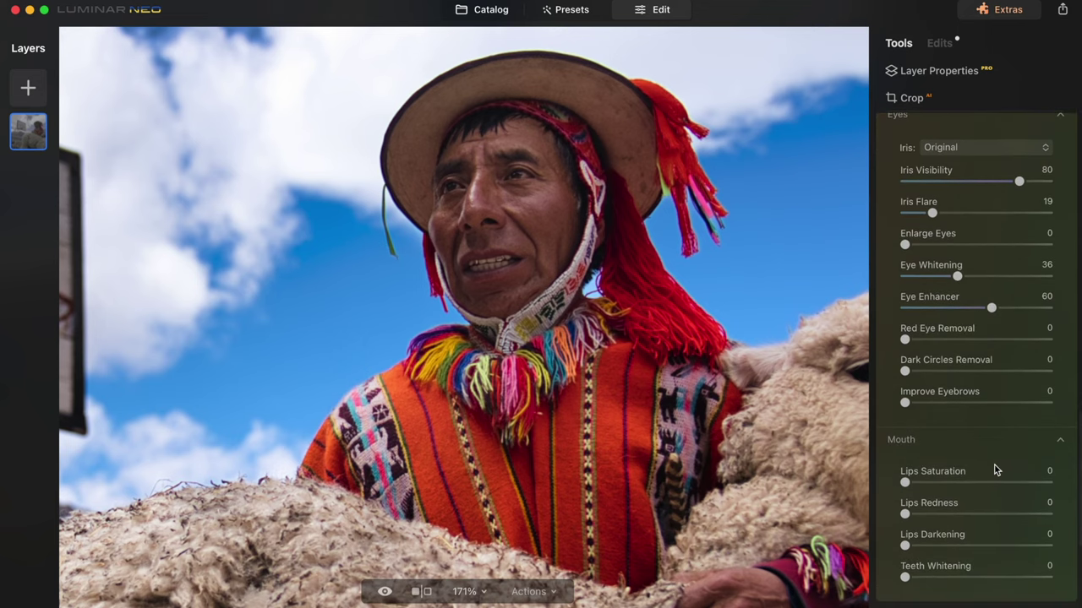
pyautogui.moveTo(910, 579); pyautogui.dragTo(991, 578)
pyautogui.press('super+0')
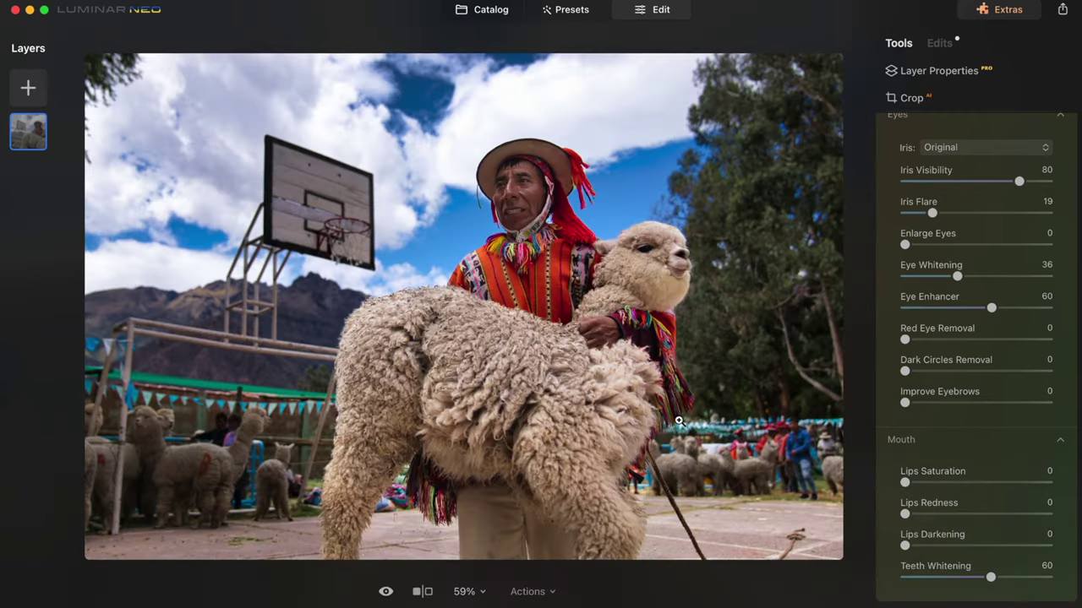
pyautogui.scroll(10, 972, 338)
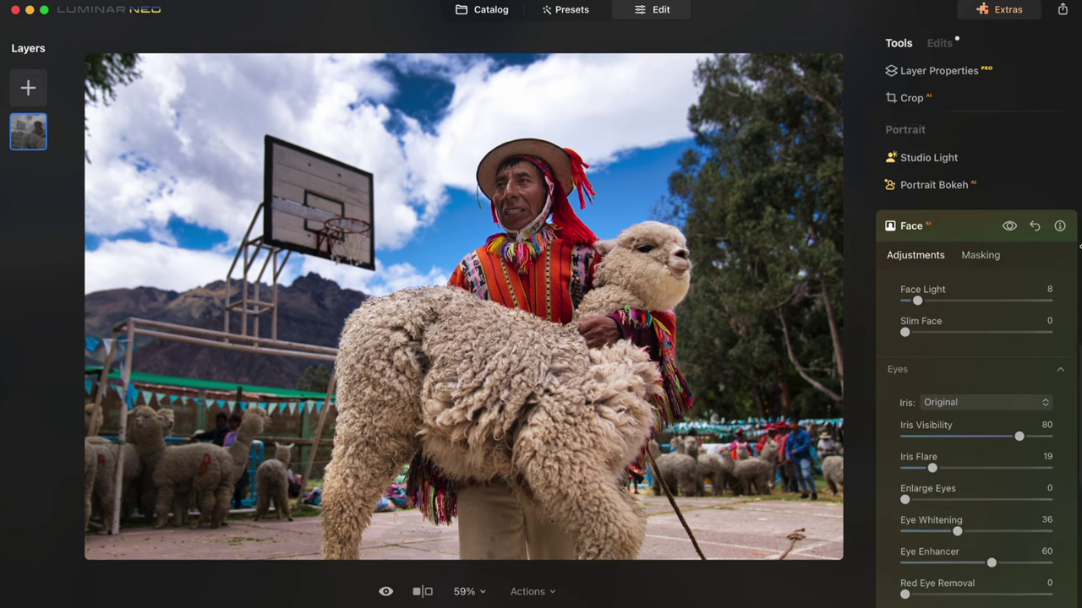
pyautogui.moveTo(912, 324); pyautogui.dragTo(872, 342)
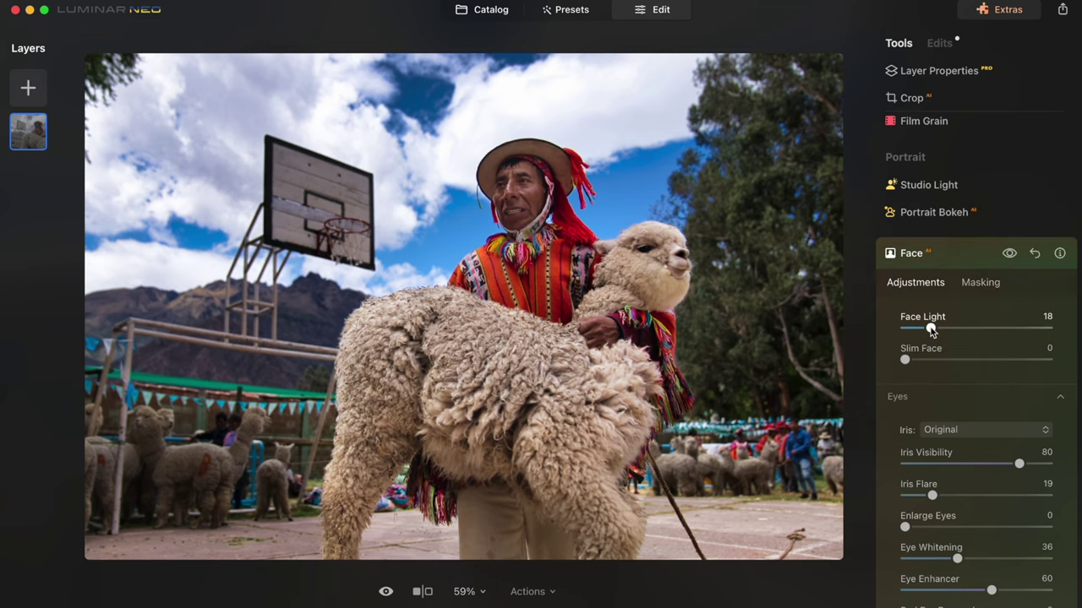
pyautogui.click(990, 250)
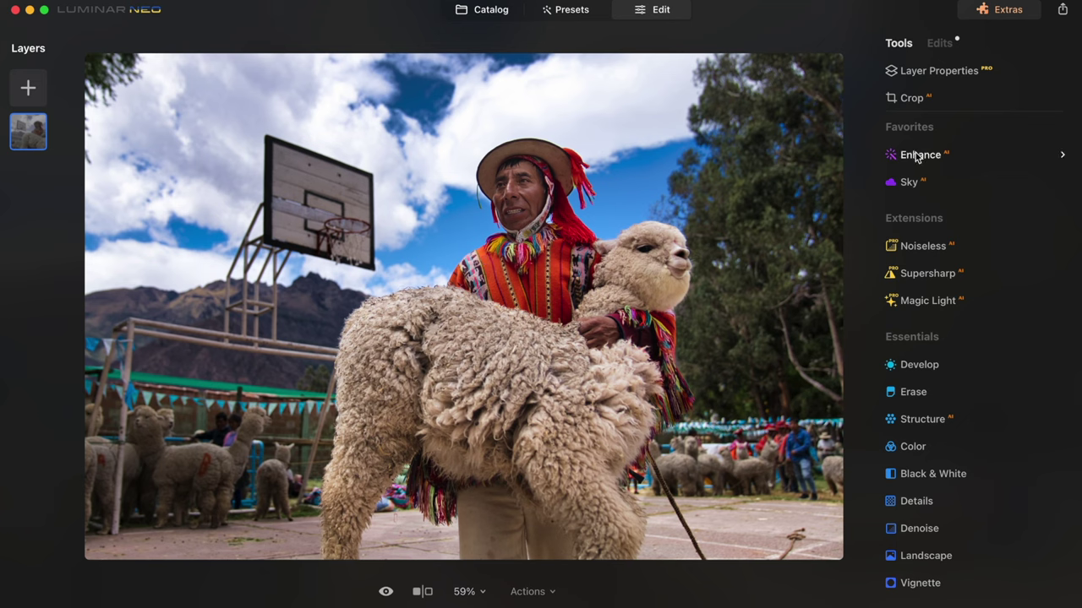
# Add a second Develop adjustment, mask it with the AI Human mask, and inspect the mask's edges around the man and alpaca
pyautogui.click(911, 367)
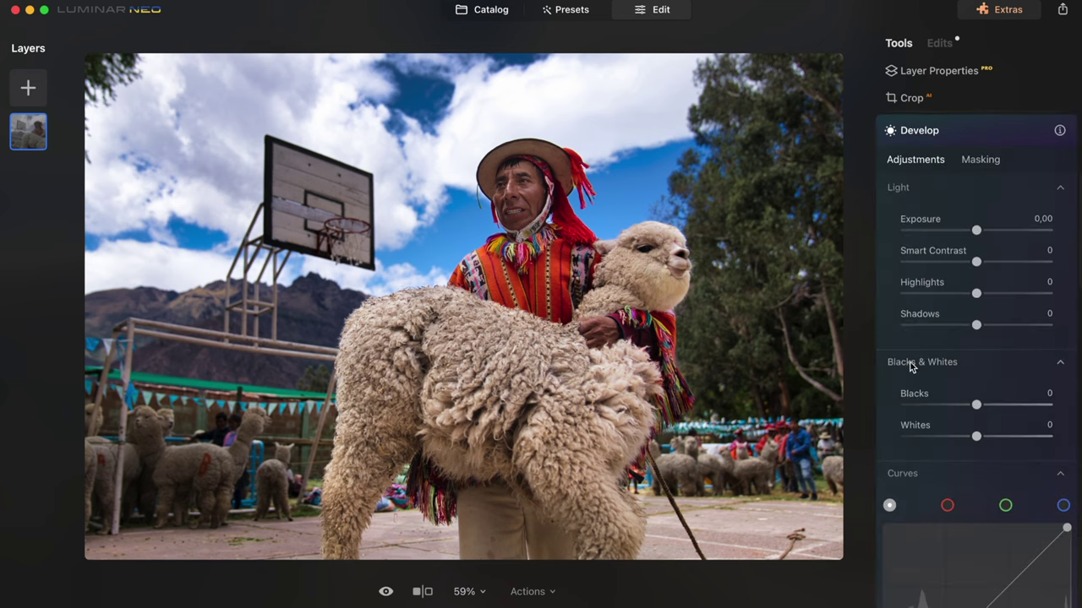
pyautogui.click(979, 157)
pyautogui.click(855, 286)
pyautogui.click(868, 228)
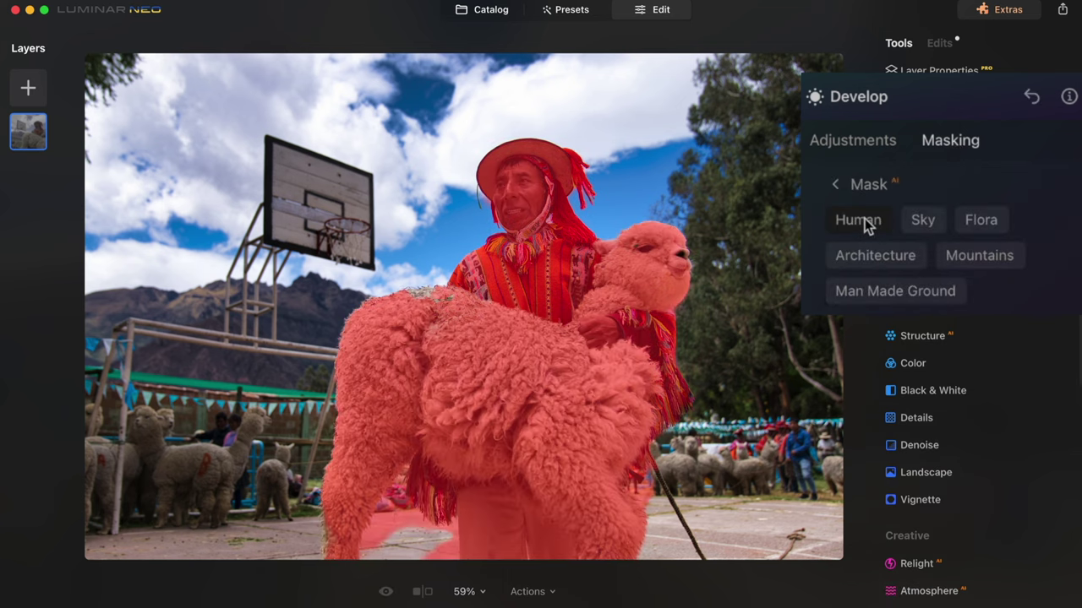
pyautogui.doubleClick(659, 262)
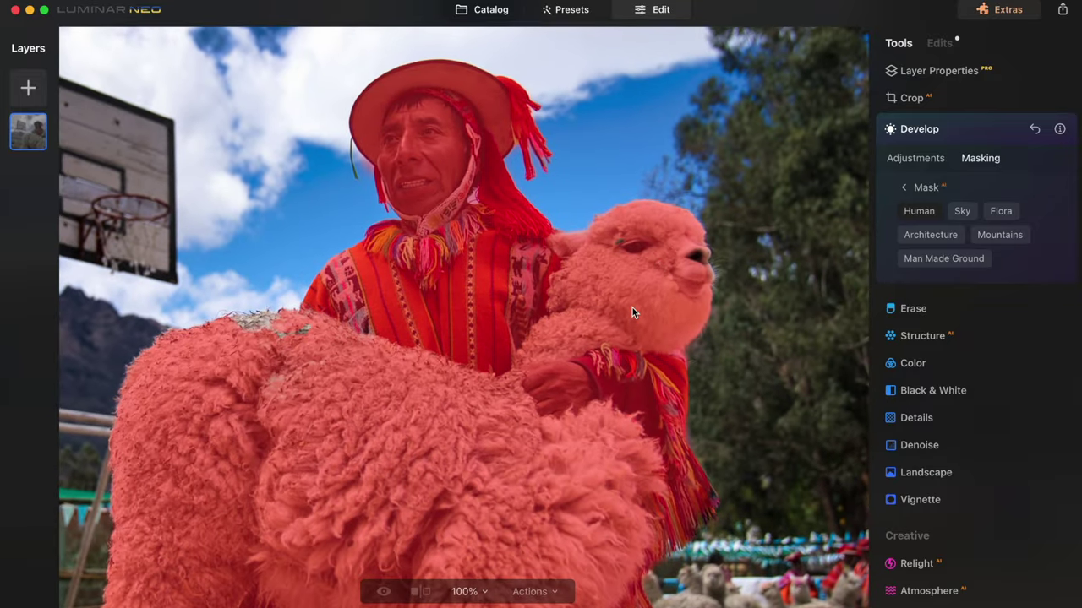
pyautogui.doubleClick(632, 308)
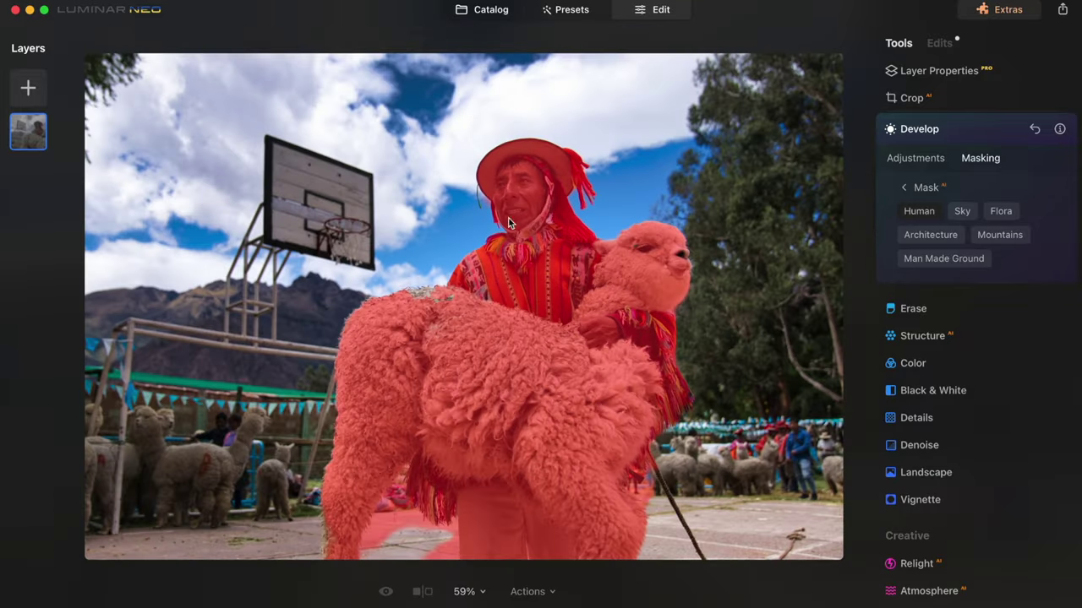
# Develop the masked man and alpaca with Exposure at 0.27, Smart Contrast at 17 and Shadows at 7, and inspect the background alpacas up close
pyautogui.click(891, 162)
pyautogui.moveTo(944, 230); pyautogui.dragTo(951, 232)
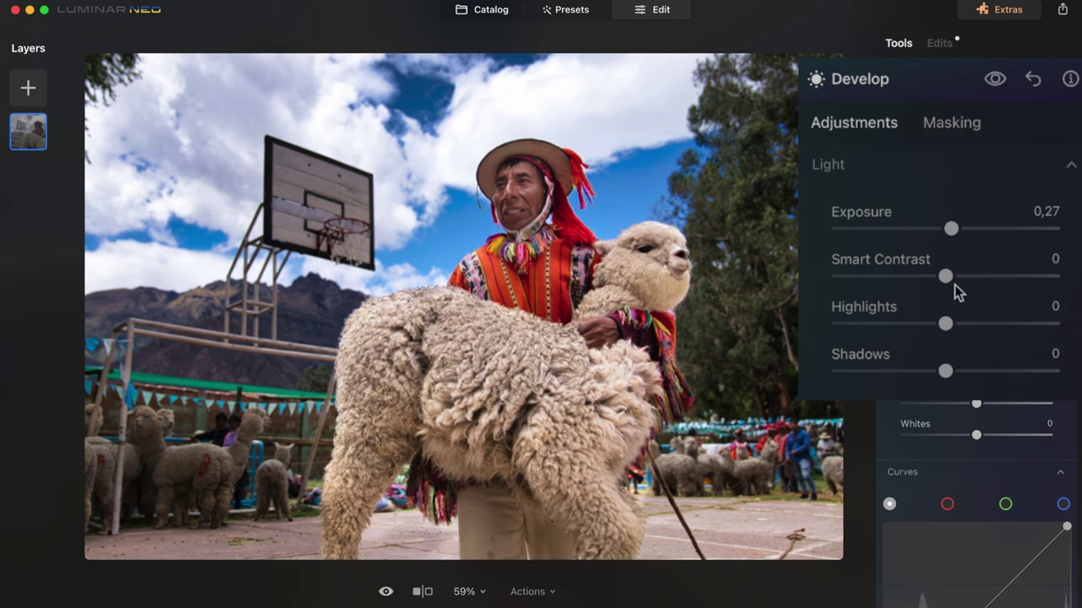
pyautogui.moveTo(945, 278); pyautogui.dragTo(964, 277)
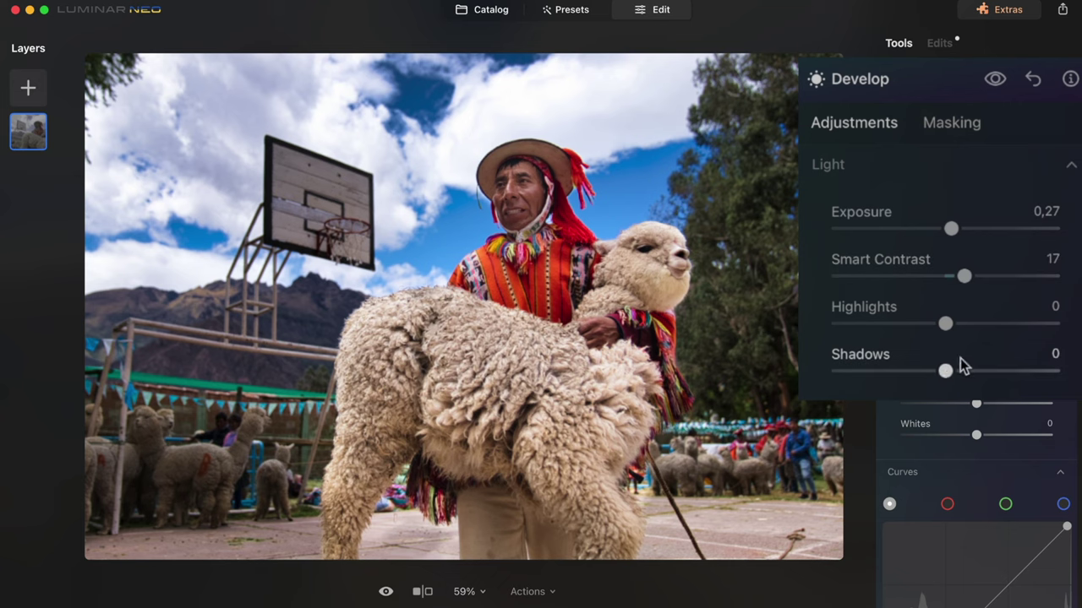
pyautogui.moveTo(944, 371); pyautogui.dragTo(954, 378)
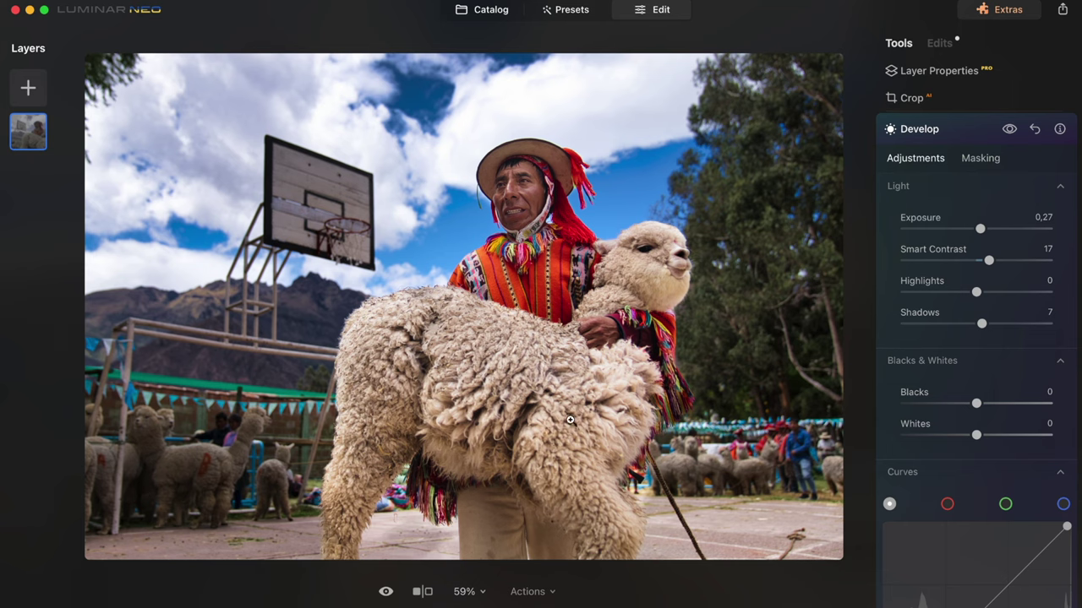
pyautogui.click(321, 216)
pyautogui.scroll(-5, 329, 279)
pyautogui.hscroll(-5, 330, 279)
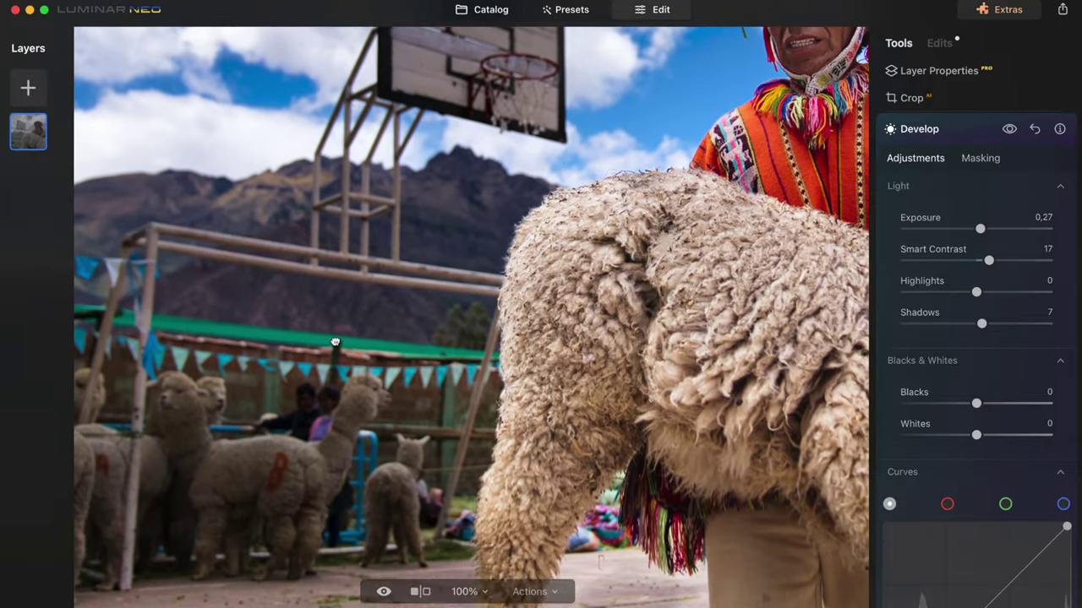
pyautogui.scroll(-1, 335, 342)
pyautogui.click(211, 463)
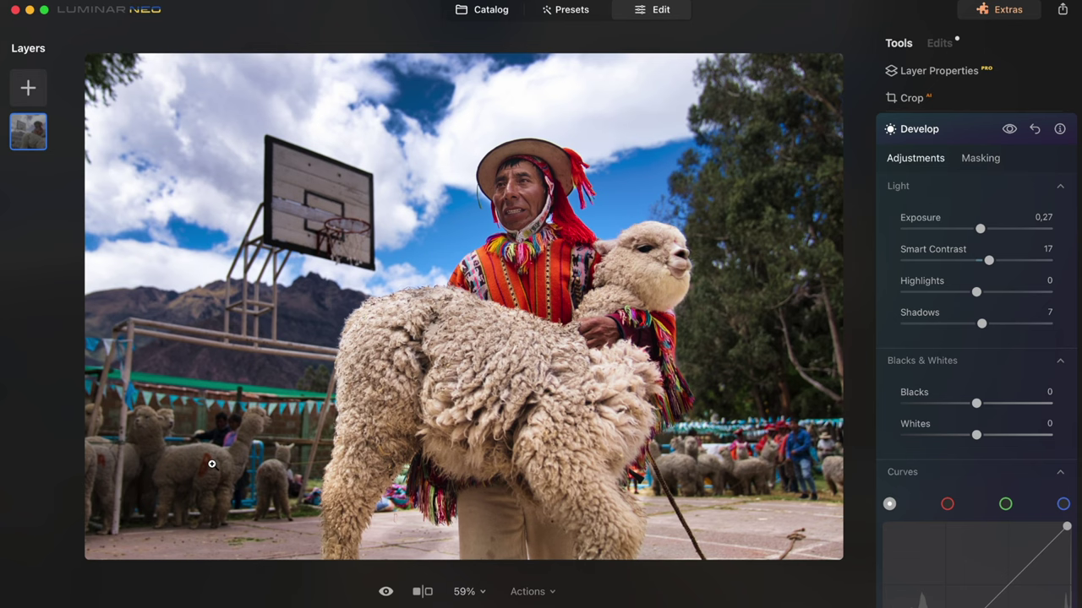
# Inspect the alpaca and man up close, and compare the whole edited photo with its original version
pyautogui.moveTo(447, 300); pyautogui.dragTo(507, 429)
pyautogui.doubleClick(507, 429)
pyautogui.click(385, 592)
pyautogui.click(384, 592)
# Look through the Essentials, Creative and Portrait tools for a further adjustment to the alpaca photo
pyautogui.scroll(5, 938, 211)
pyautogui.scroll(-2, 940, 211)
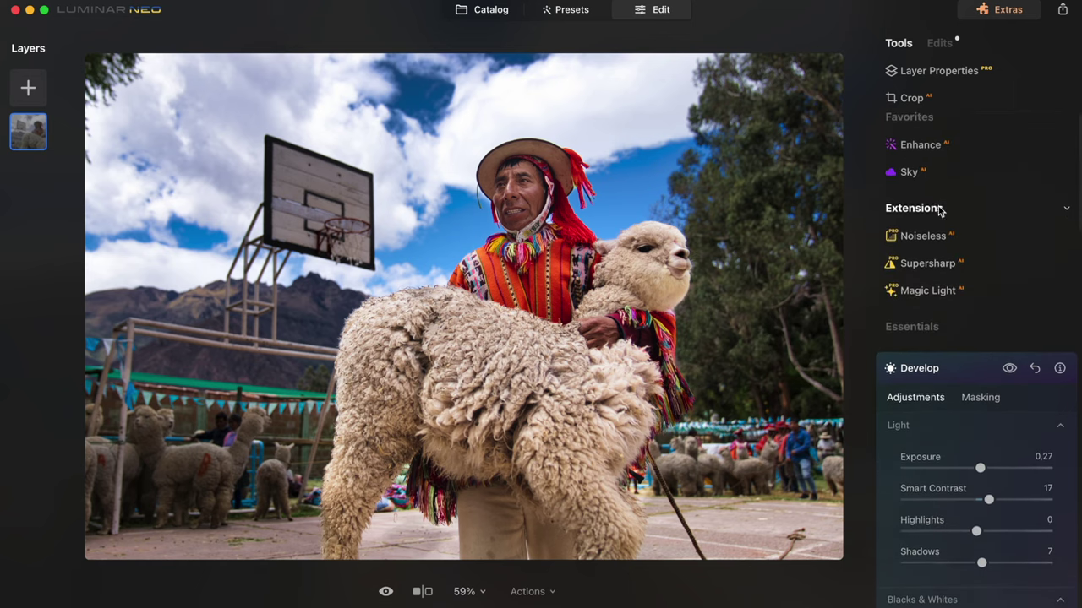
pyautogui.scroll(-20, 928, 268)
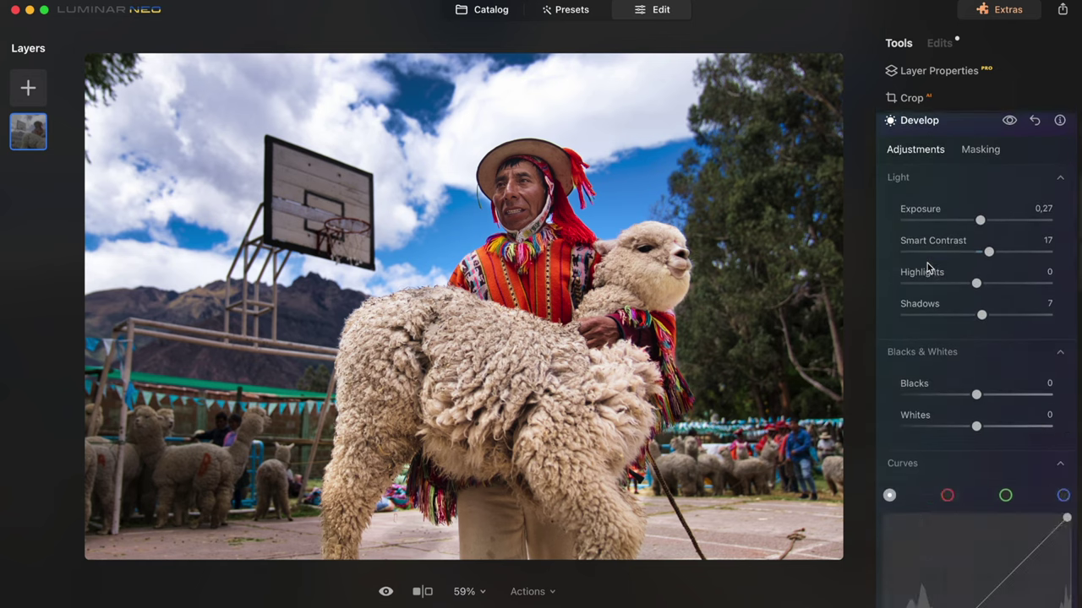
pyautogui.scroll(-4, 927, 265)
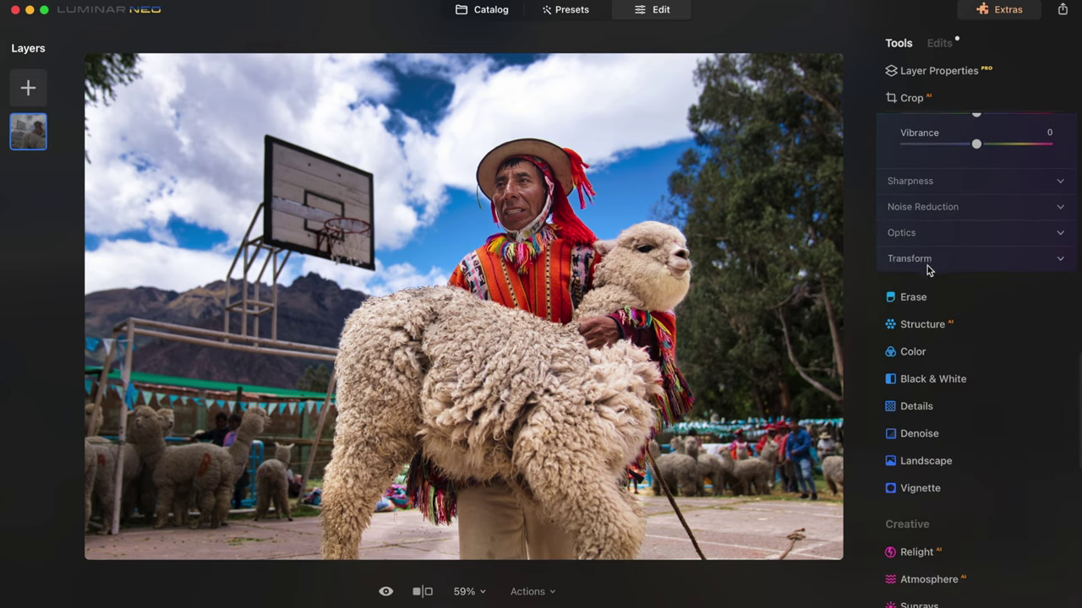
pyautogui.scroll(-8, 923, 329)
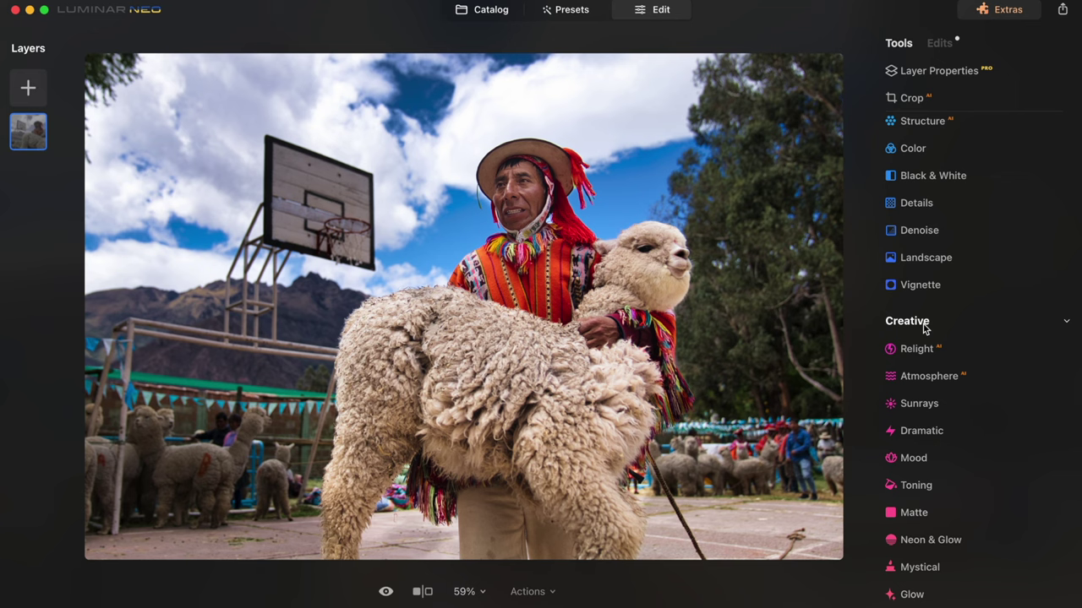
pyautogui.scroll(-5, 923, 329)
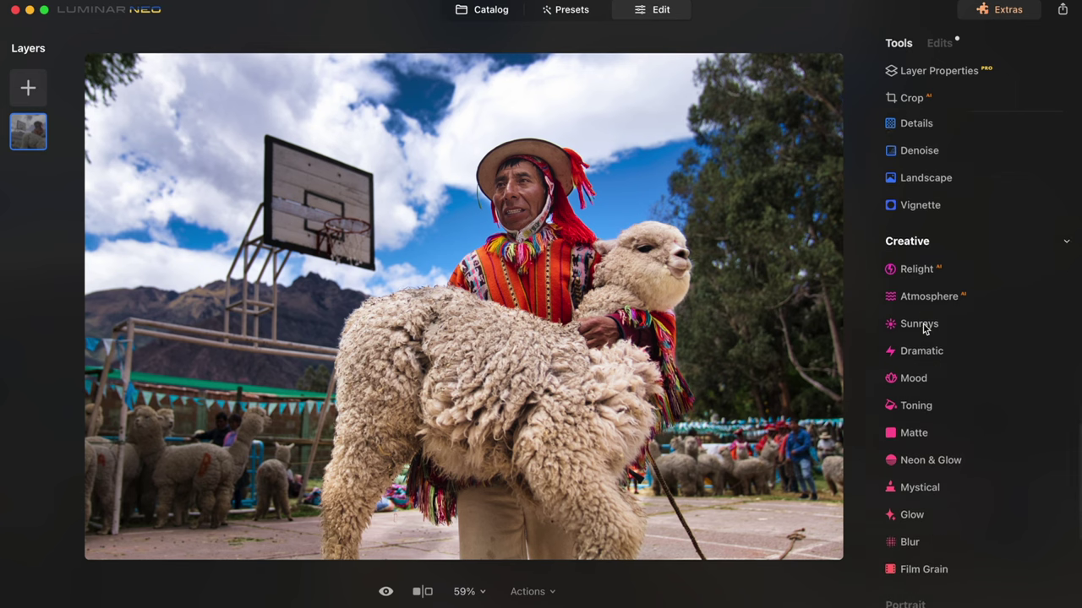
pyautogui.scroll(-2, 924, 328)
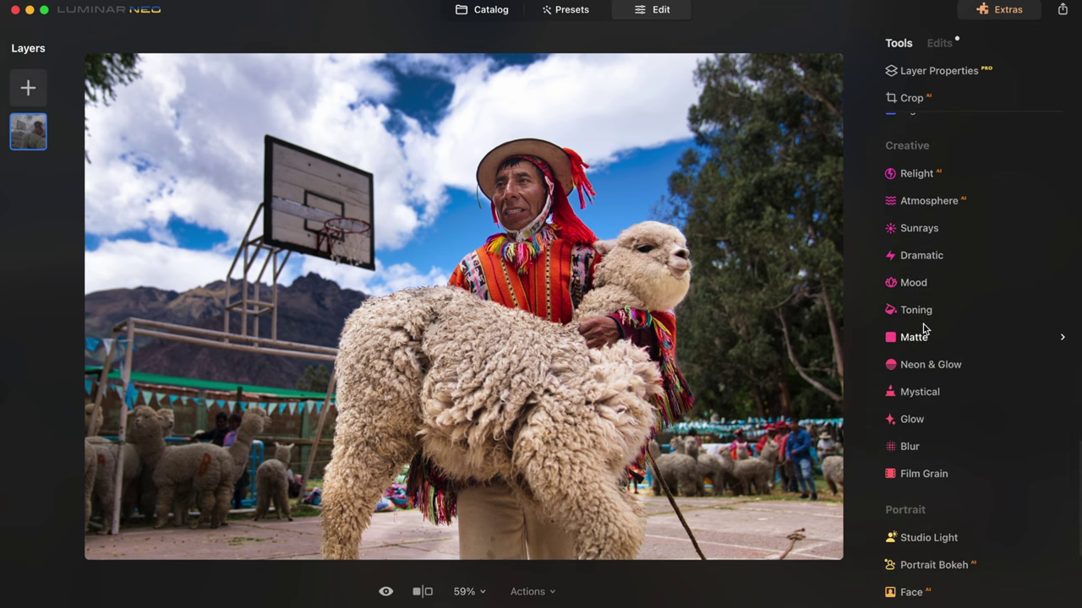